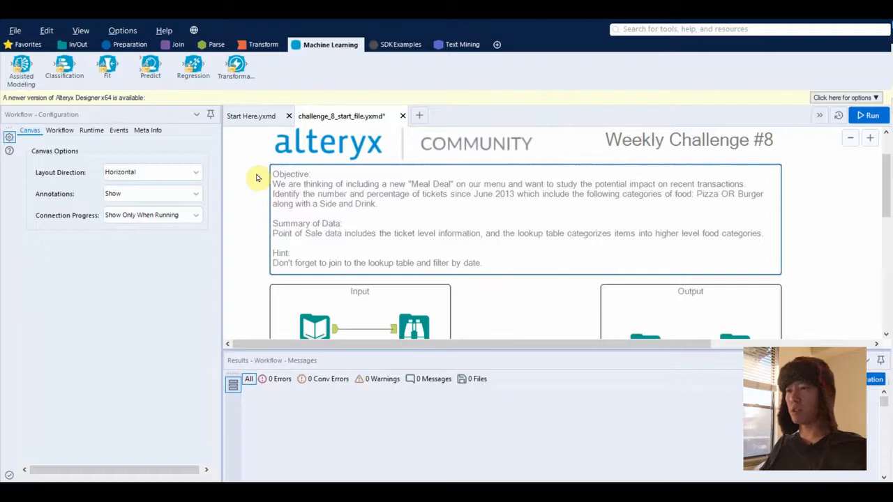
Step: Widen the configuration pane for the Point of Sale.yxdb input and run the workflow to load its records
click(315, 325)
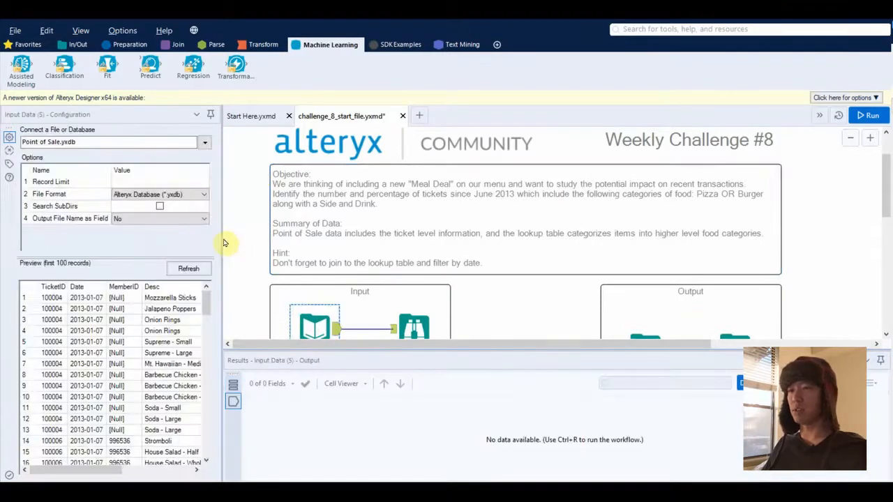
drag(223, 242, 345, 242)
key(ctrl+r)
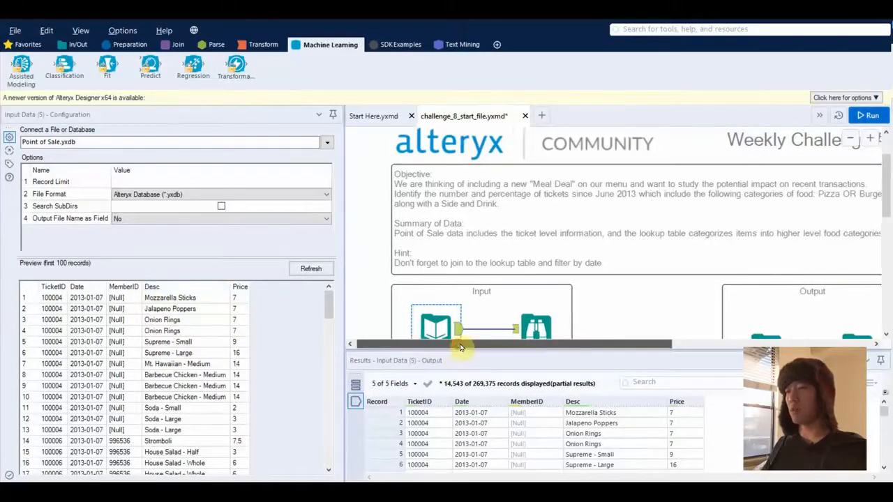
drag(455, 346, 466, 347)
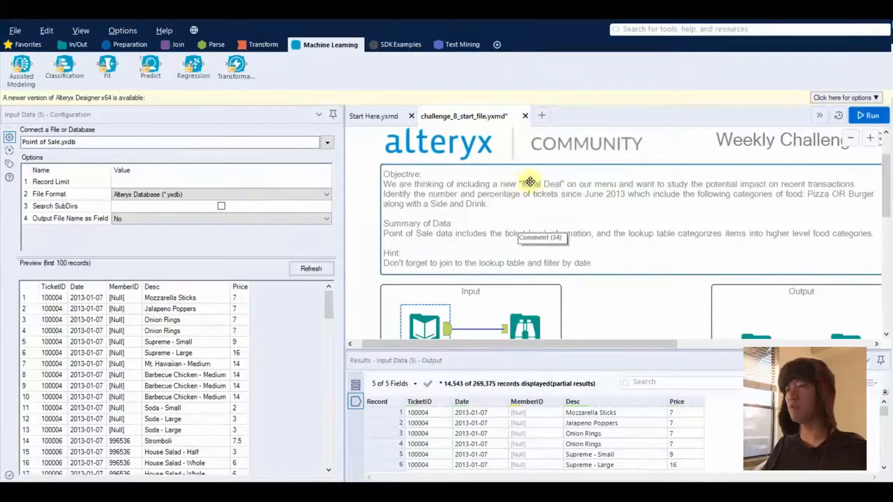
drag(507, 345, 518, 348)
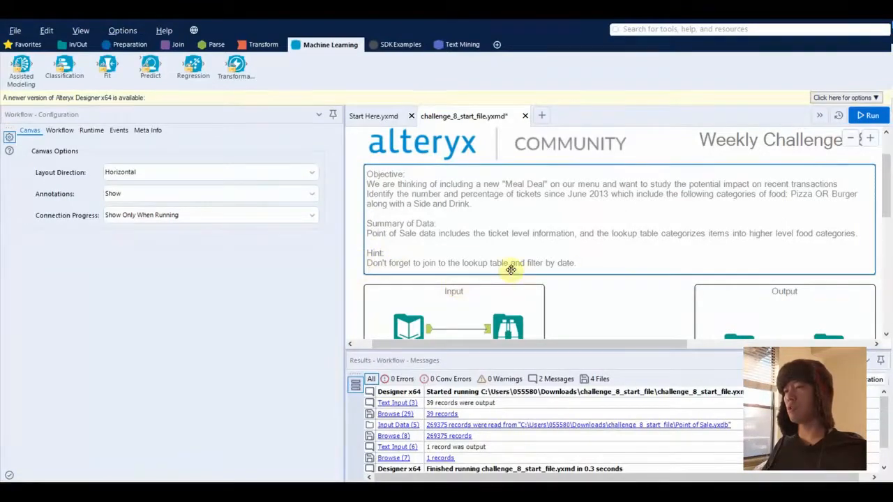
Step: Compare the Lookup Table's item descriptions and types with the Point of Sale.yxdb records and the challenge objective
scroll(511, 270, down, 3)
scroll(510, 270, up, 2)
scroll(510, 272, down, 3)
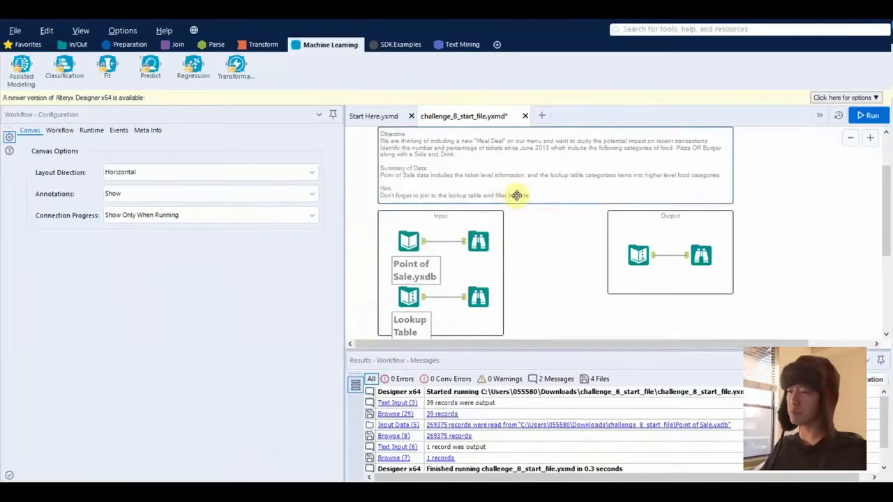
click(409, 297)
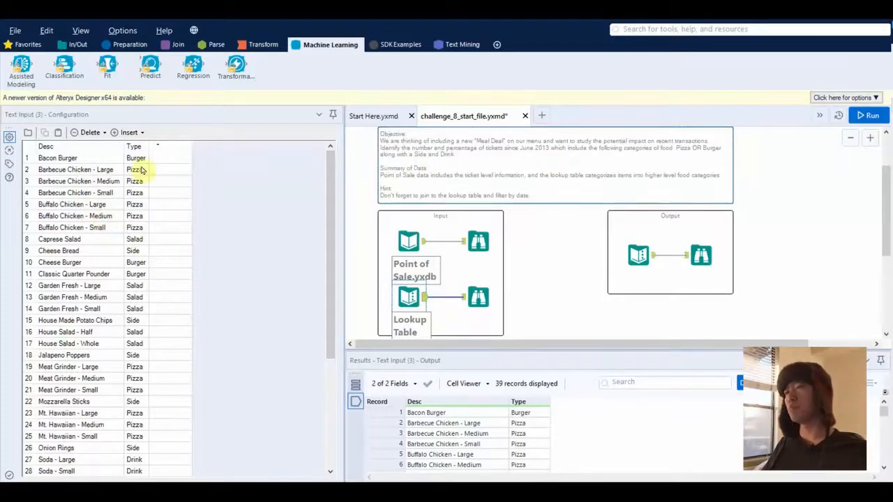
click(409, 241)
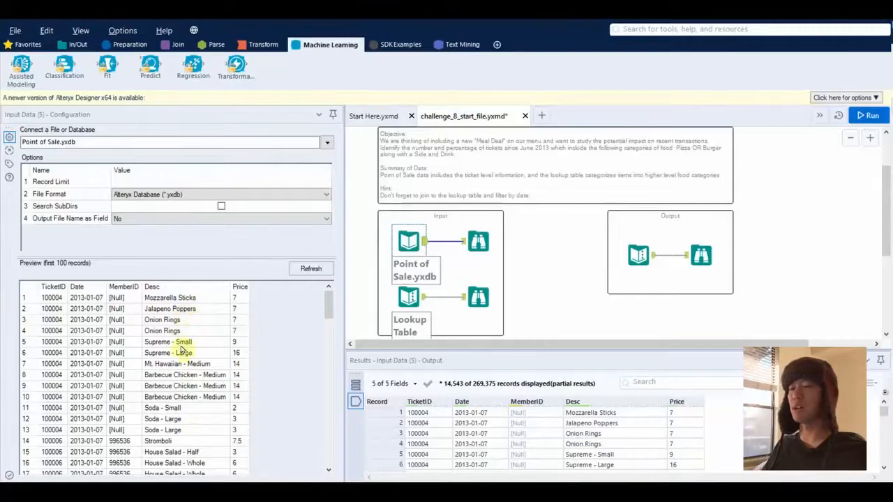
scroll(541, 258, up, 1)
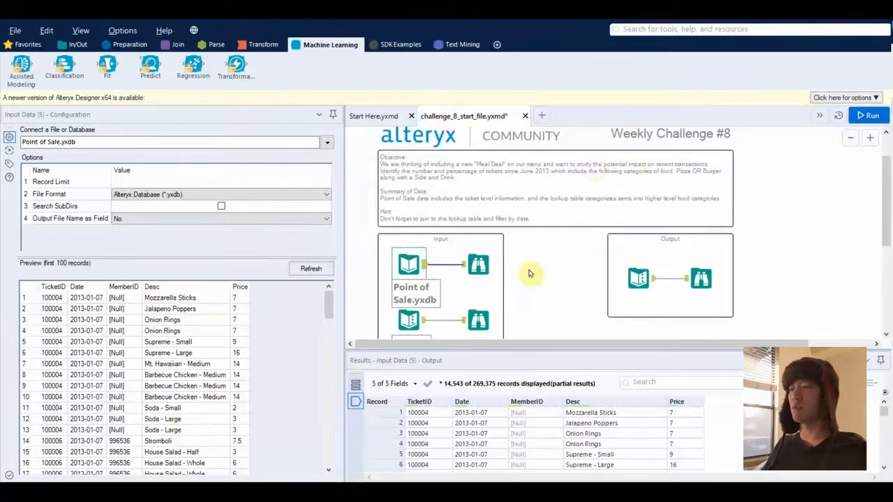
scroll(534, 279, down, 1)
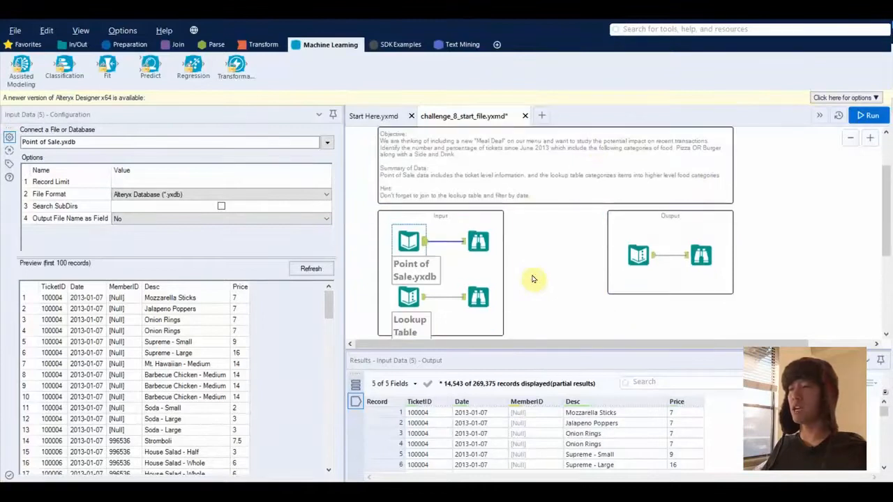
click(409, 297)
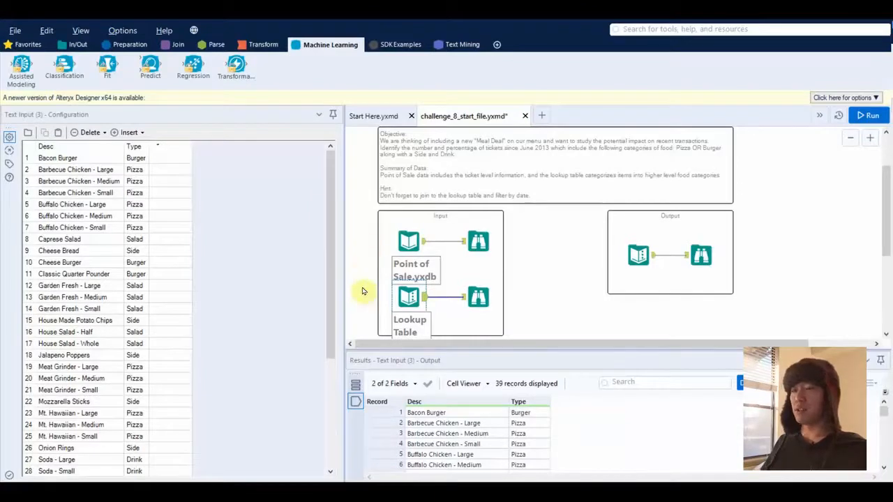
click(407, 244)
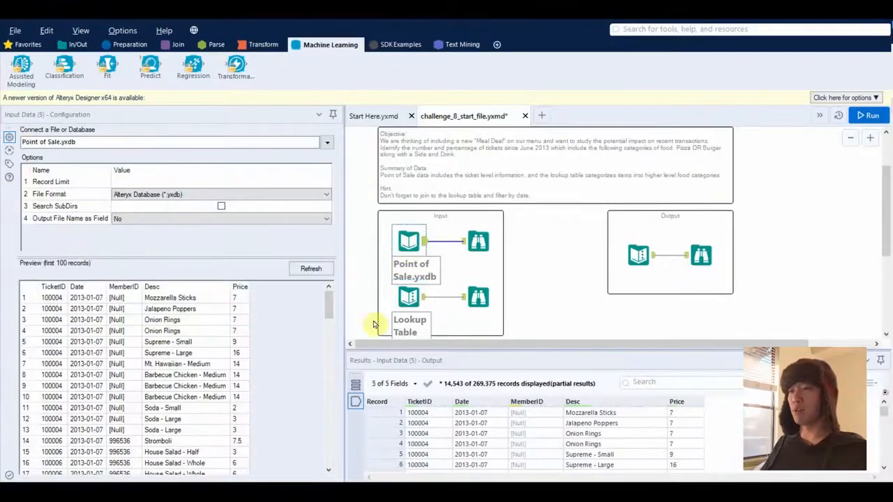
click(407, 298)
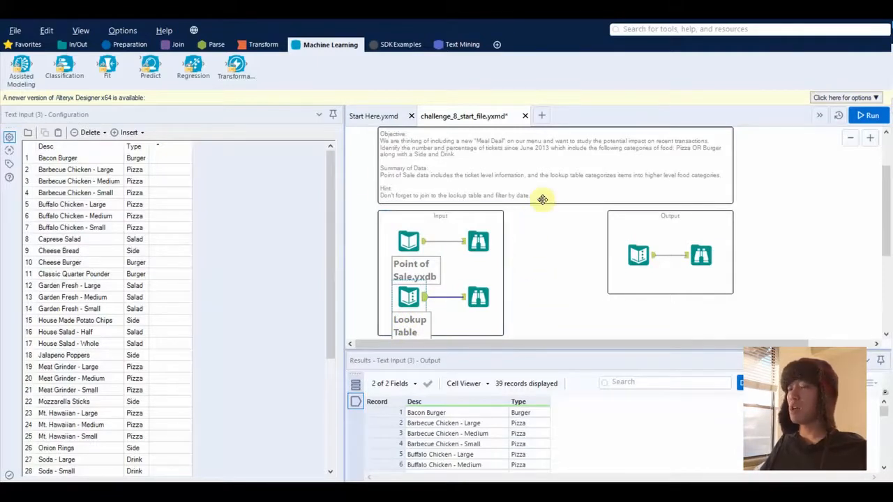
Step: Add a Join tool below the Input container, connecting Point of Sale.yxdb to its left input and Lookup Table to its right input
scroll(533, 272, down, 1)
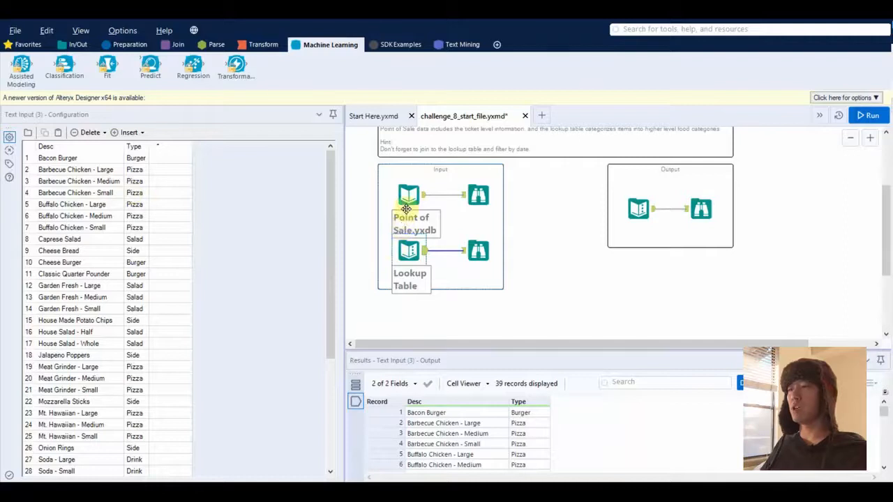
scroll(591, 291, down, 2)
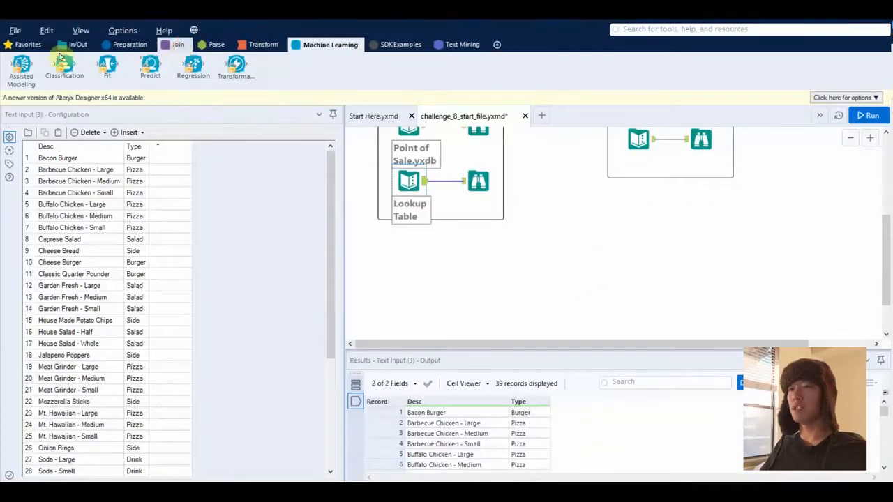
click(177, 44)
drag(150, 67, 515, 252)
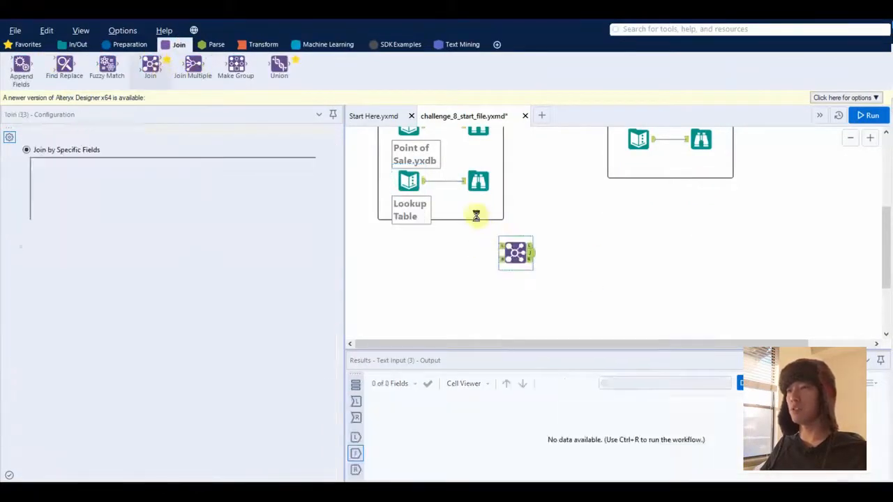
scroll(476, 216, up, 1)
drag(424, 149, 499, 269)
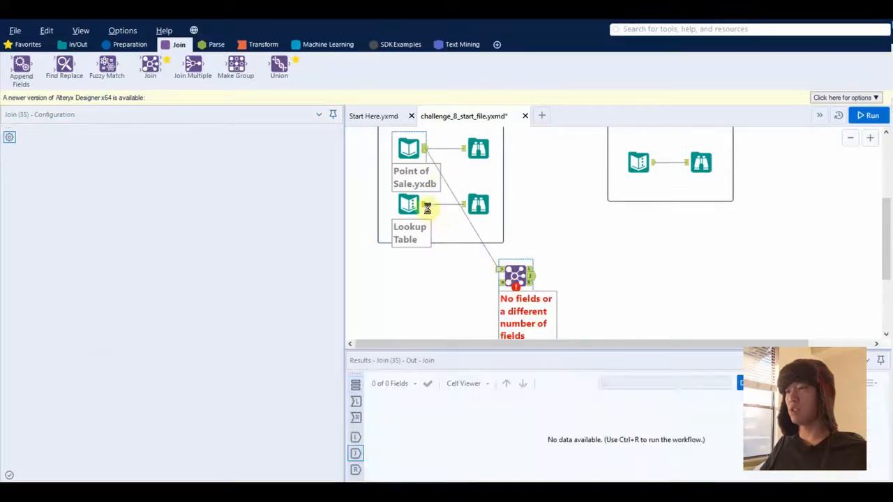
drag(427, 208, 500, 282)
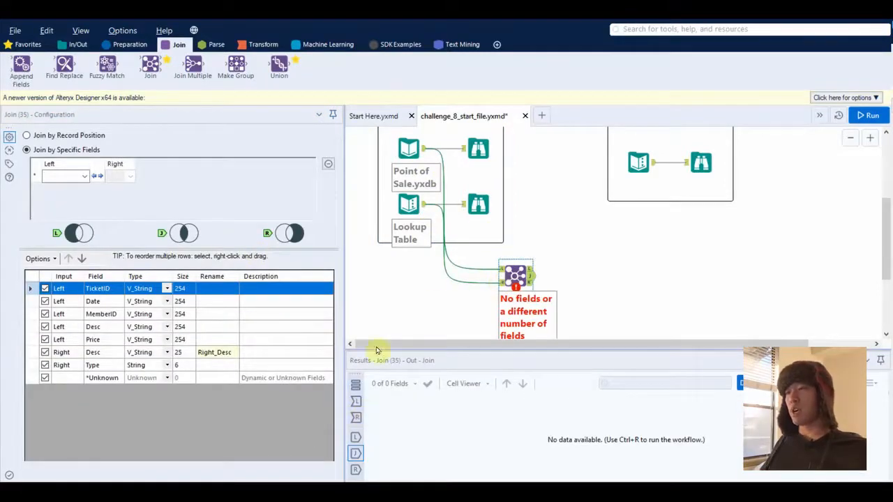
Step: Check the fields of both inputs and set the Join to match left Desc with right Desc
click(408, 146)
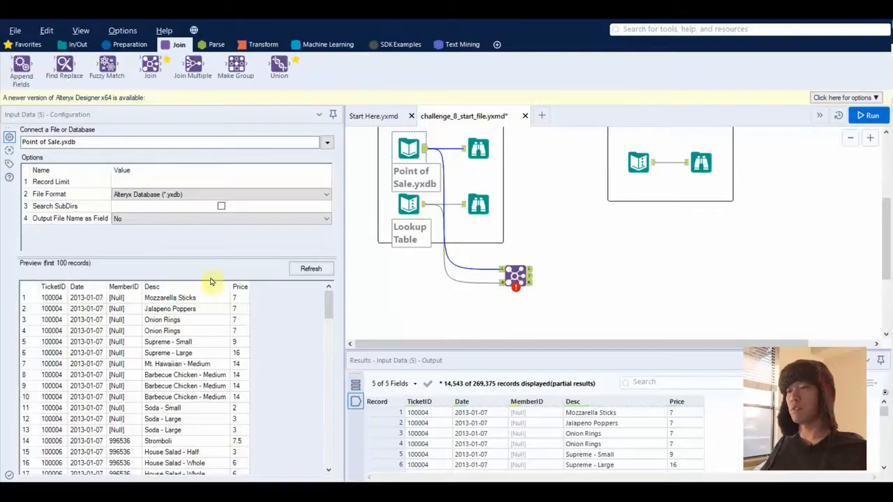
click(408, 204)
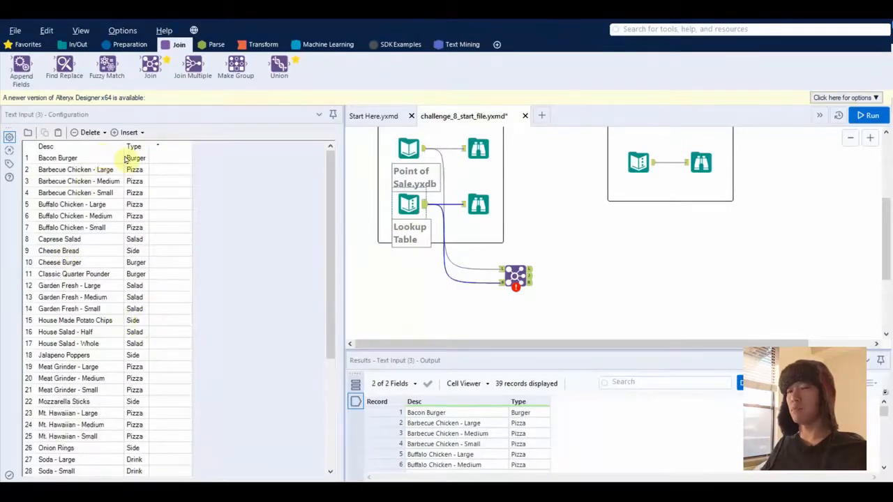
click(515, 276)
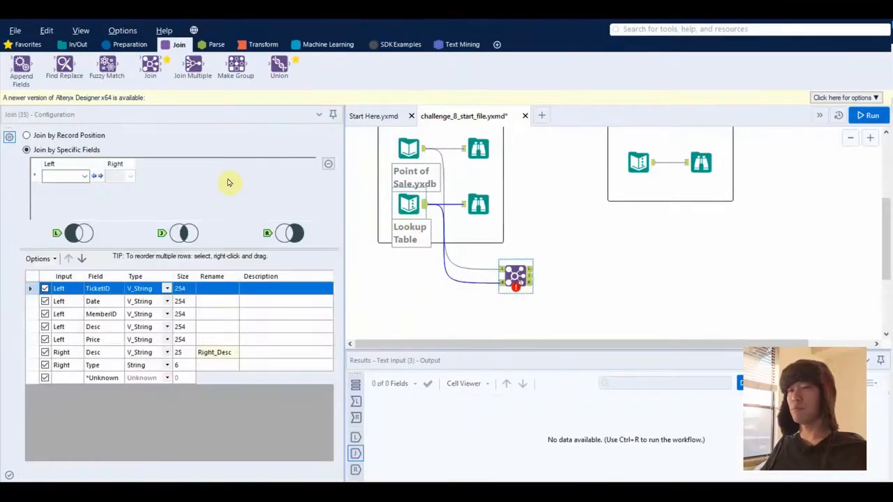
click(82, 178)
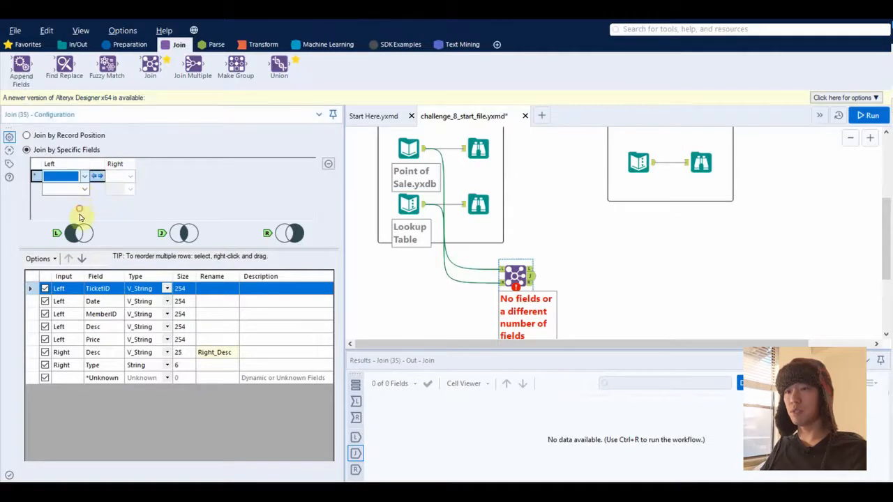
click(78, 201)
click(124, 190)
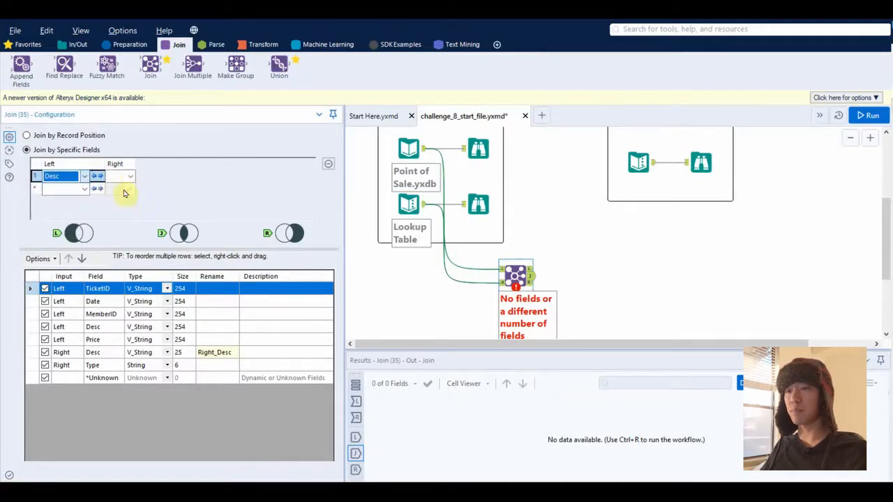
click(123, 193)
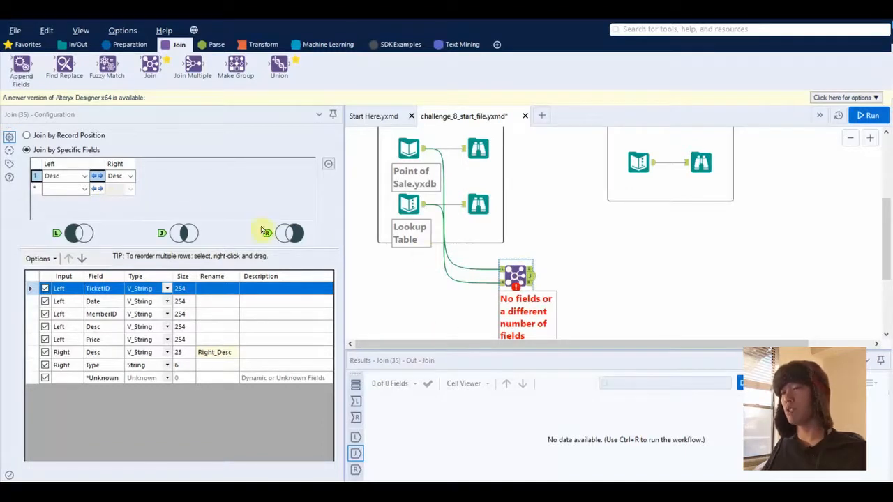
Step: Run the workflow with the configured Join and enlarge the results pane to show more joined records
click(424, 249)
key(ctrl+r)
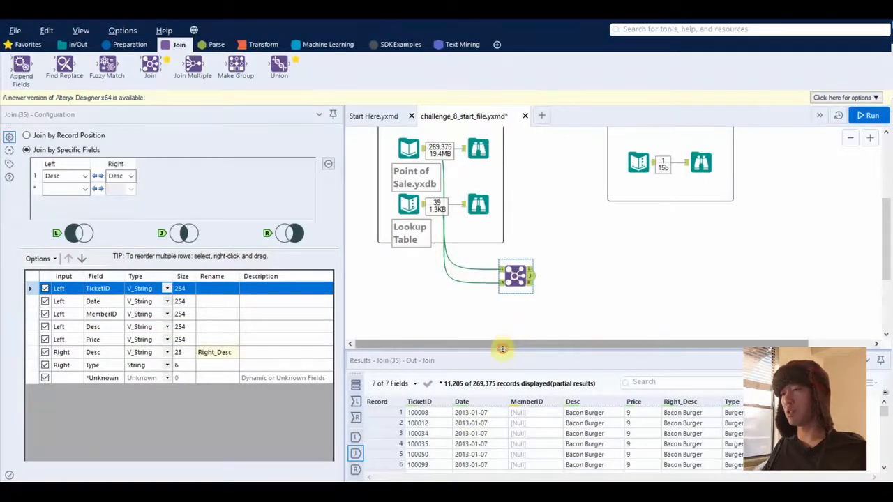
drag(503, 348, 261, 279)
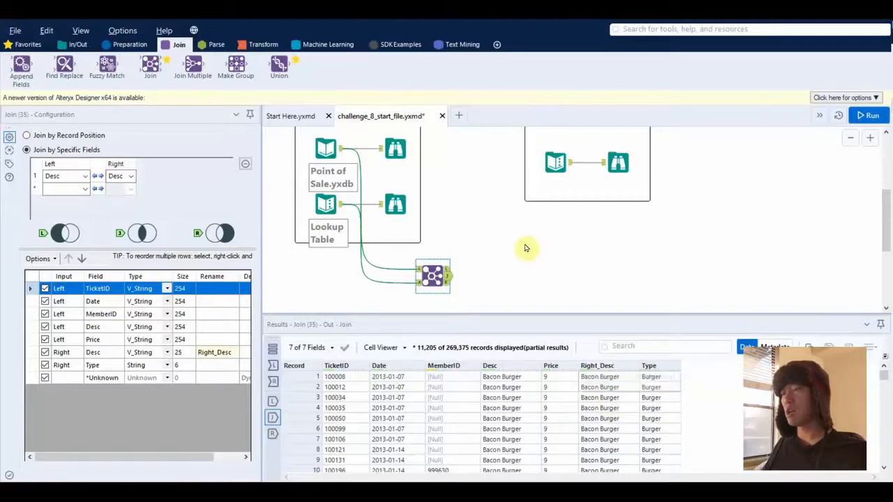
Step: Review the joined records against the objective and exclude MemberID, Price and both the left and right Desc fields from the Join output
scroll(485, 265, up, 1)
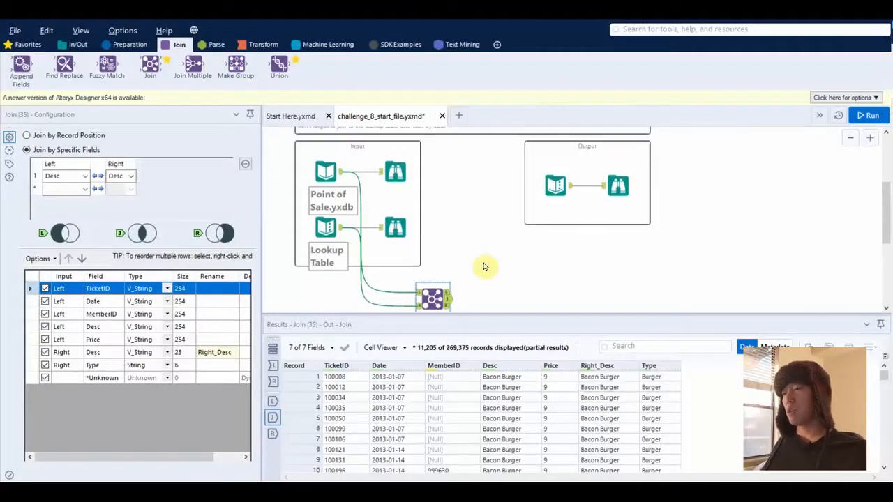
scroll(484, 258, down, 1)
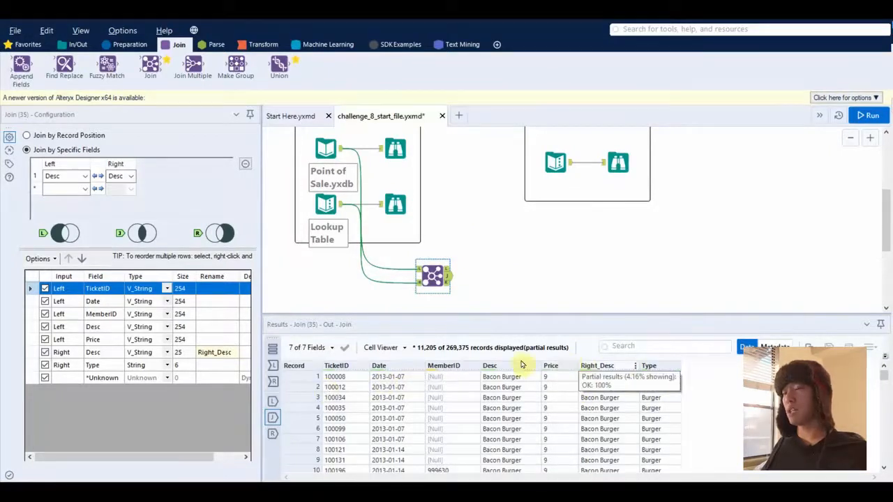
scroll(491, 280, up, 2)
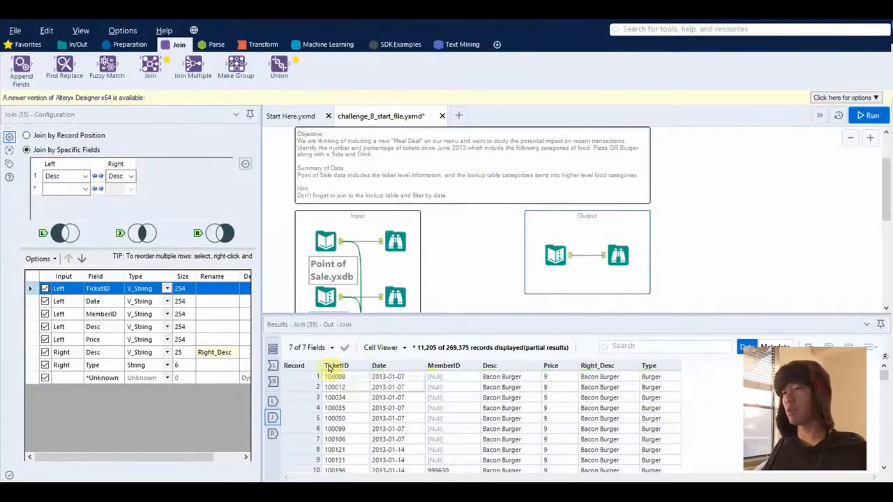
scroll(476, 237, down, 1)
scroll(476, 237, down, 1)
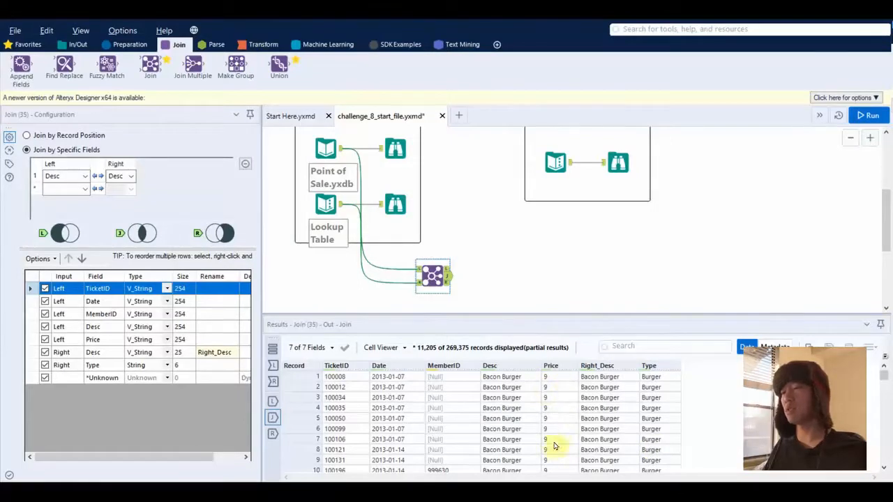
click(44, 314)
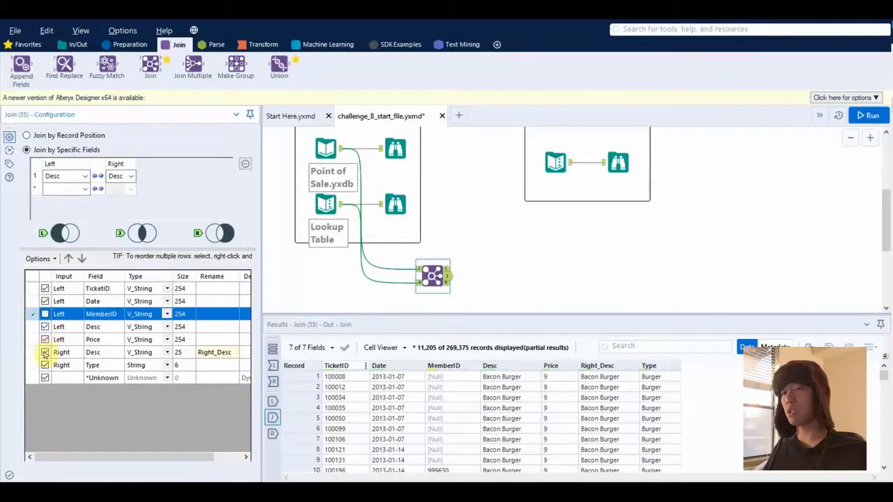
click(44, 353)
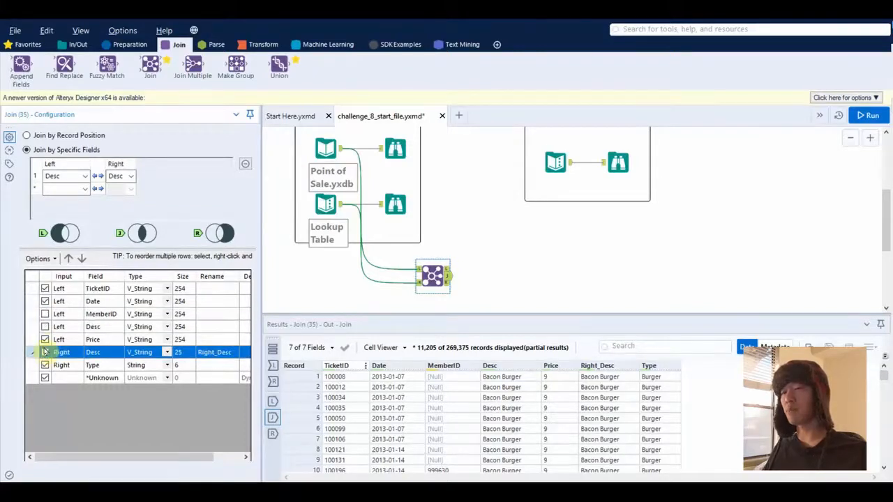
click(44, 339)
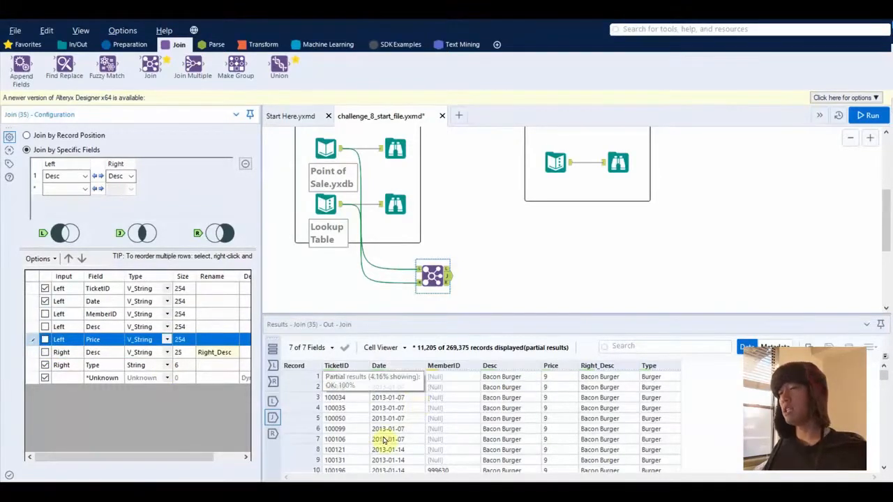
Step: Change the left Date field's type to Date in the Join output and run the workflow
scroll(394, 290, up, 5)
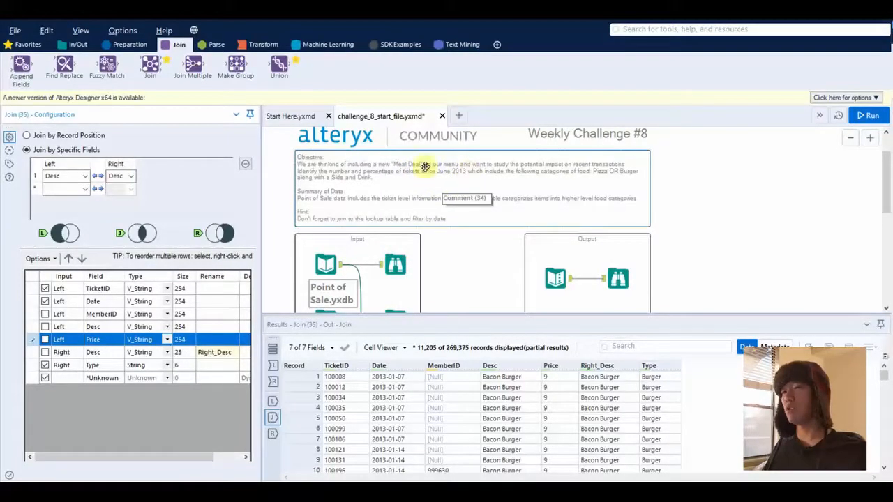
scroll(468, 263, down, 1)
scroll(467, 263, down, 2)
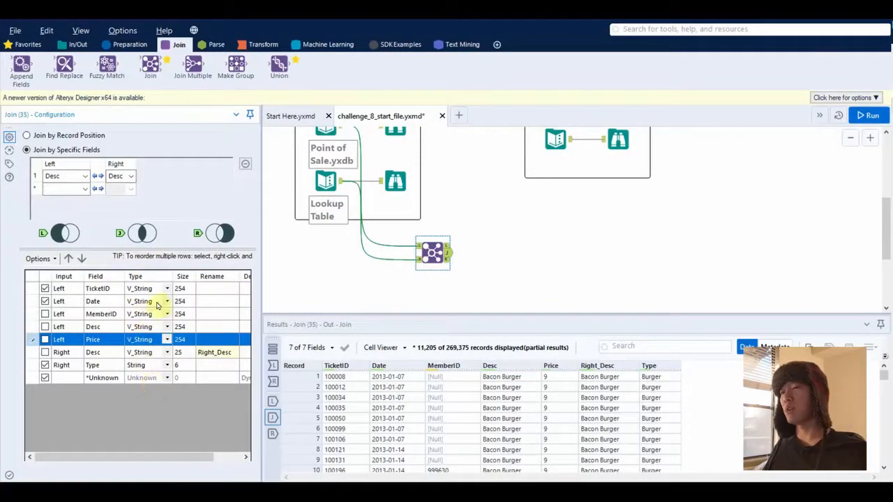
click(167, 300)
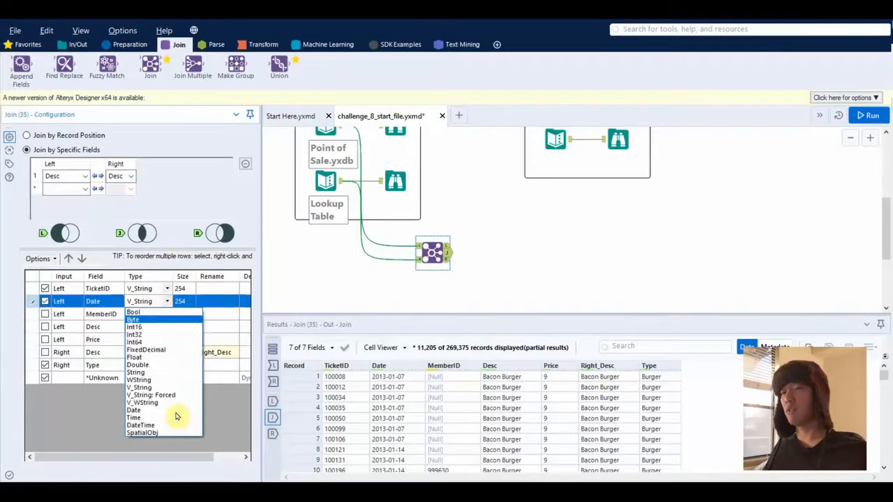
click(187, 407)
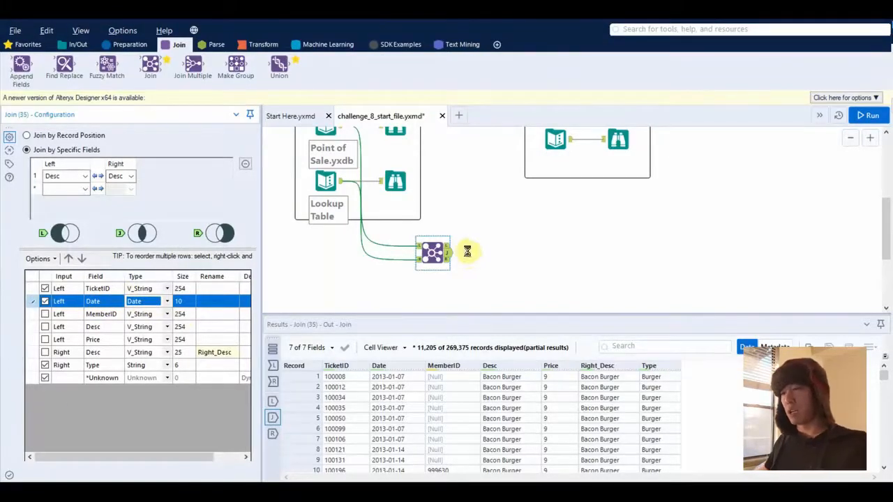
key(ctrl+r)
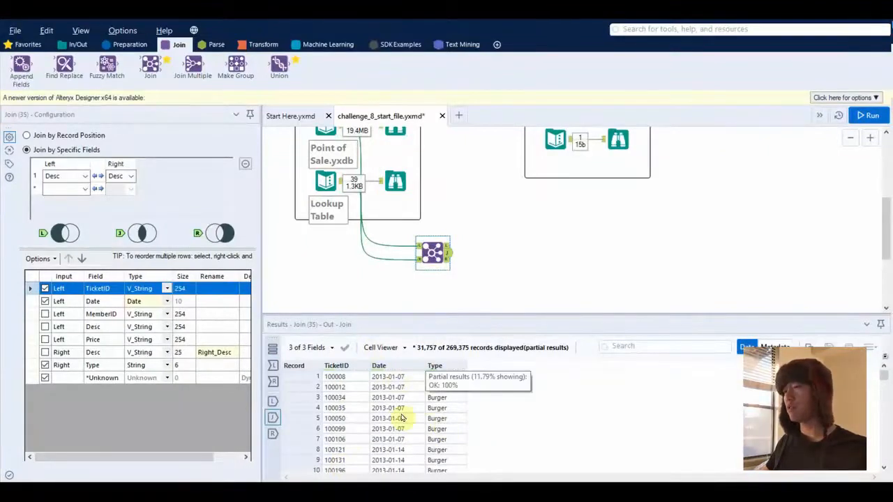
Step: Add a Filter tool to the right of the Join, connected to its J output
scroll(491, 232, up, 3)
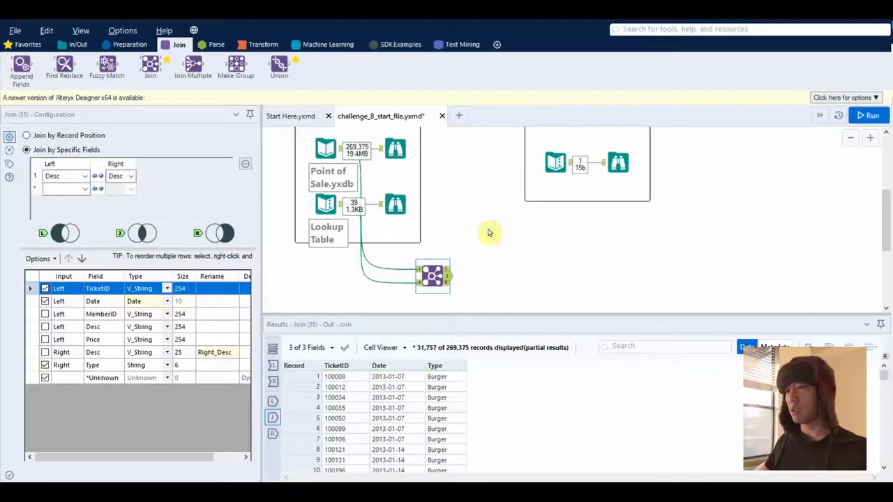
scroll(488, 232, down, 1)
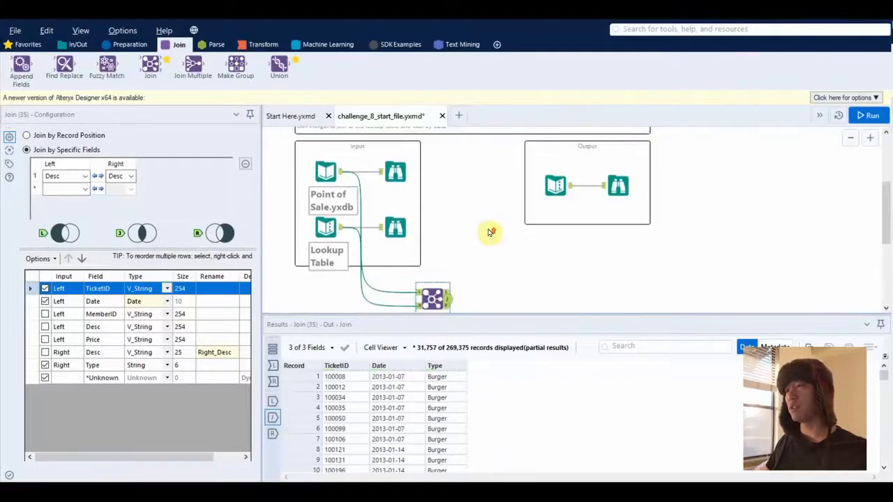
scroll(488, 232, up, 2)
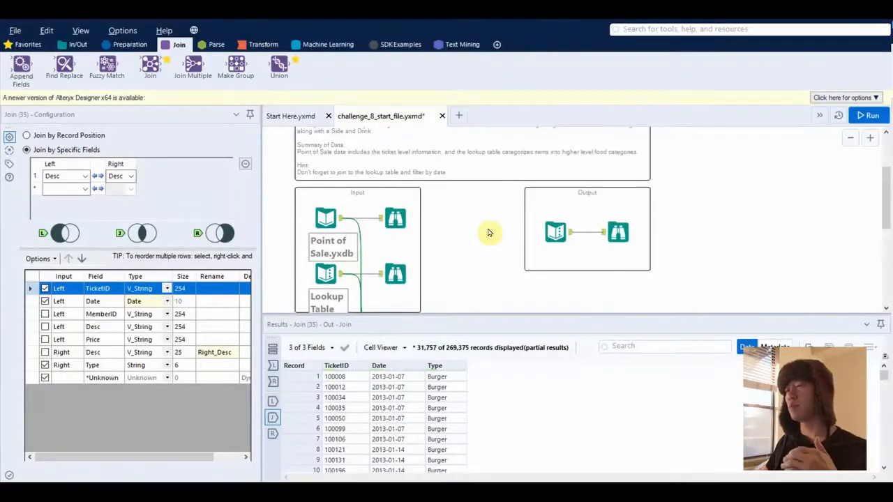
scroll(488, 232, down, 1)
scroll(488, 233, down, 1)
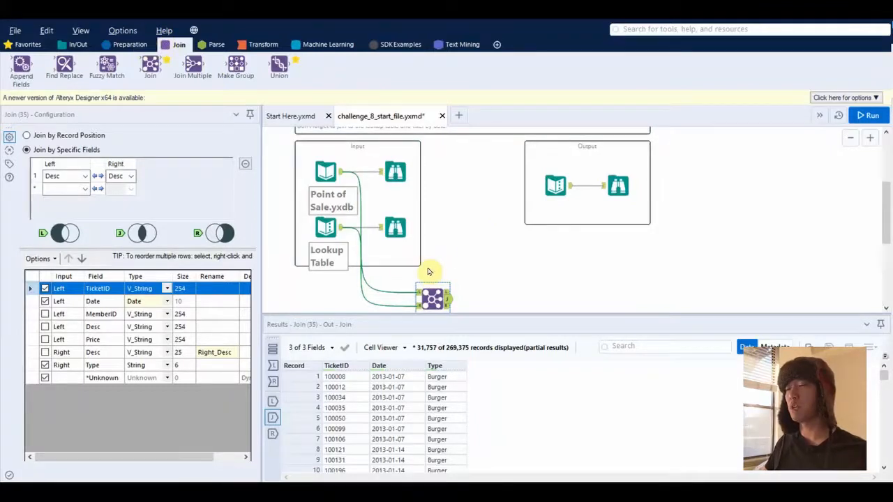
mouse_move(425, 340)
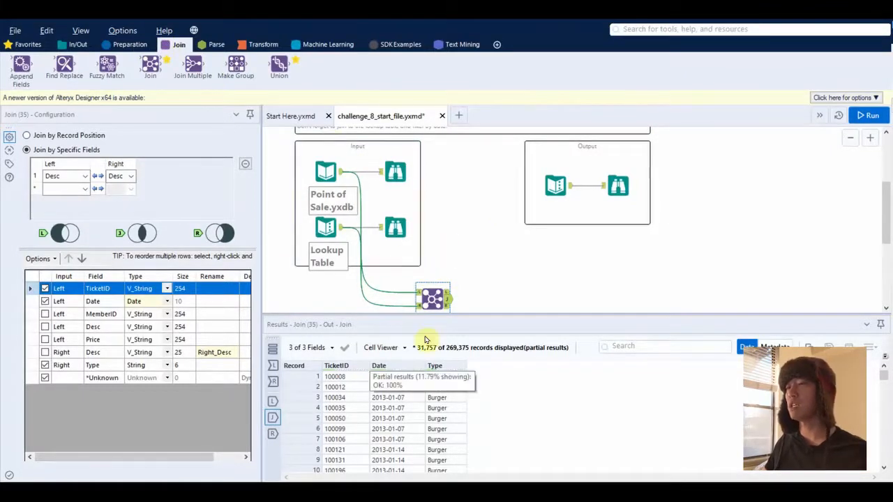
click(137, 48)
drag(107, 66, 493, 299)
Step: Set the basic filter to the Date column with the >= operator
click(93, 180)
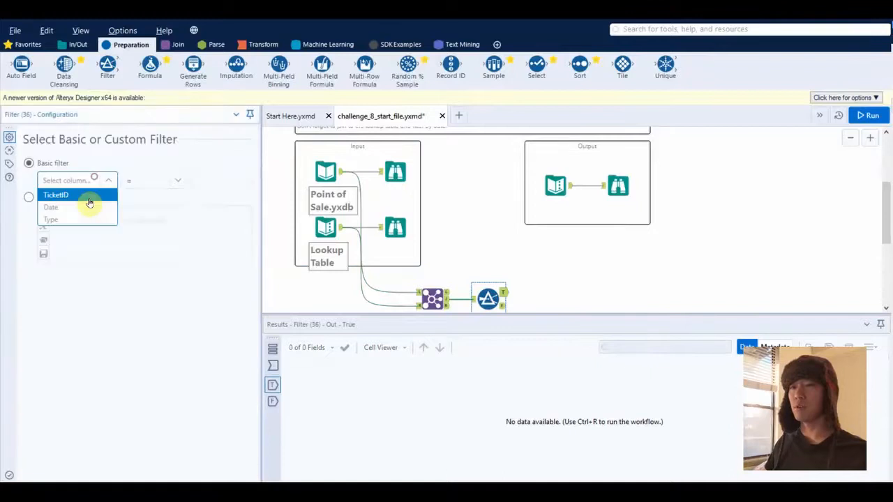
click(89, 198)
click(89, 179)
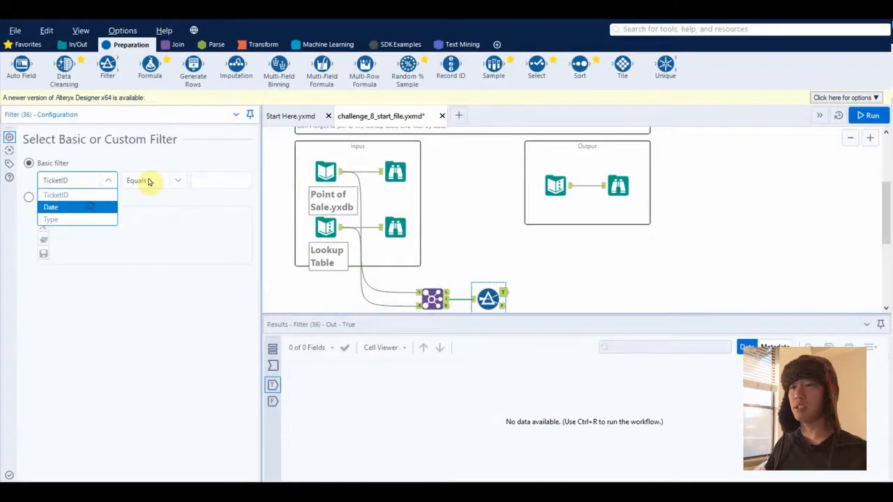
click(89, 207)
click(154, 180)
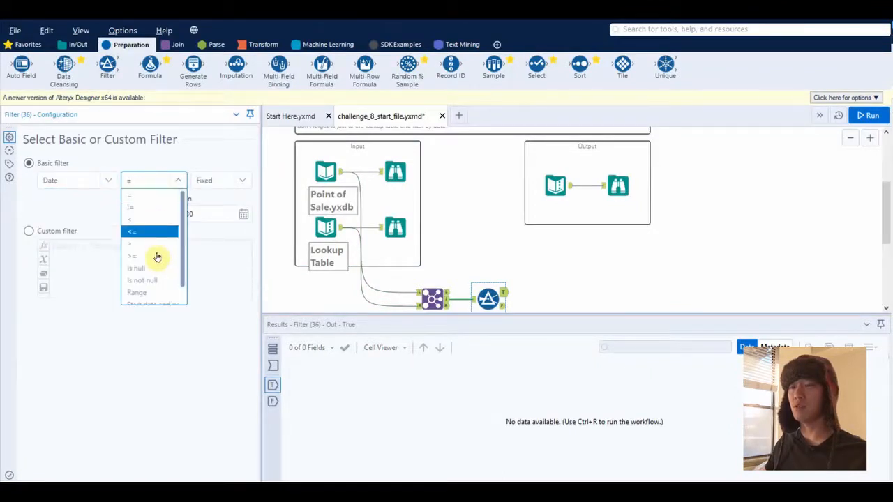
click(156, 257)
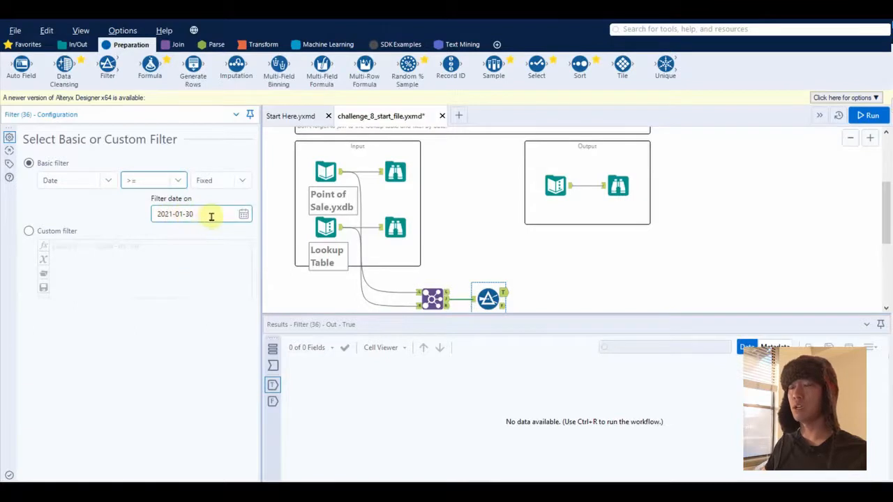
Step: Check the objective's start month and set the filter date to 2013-06-01
click(207, 213)
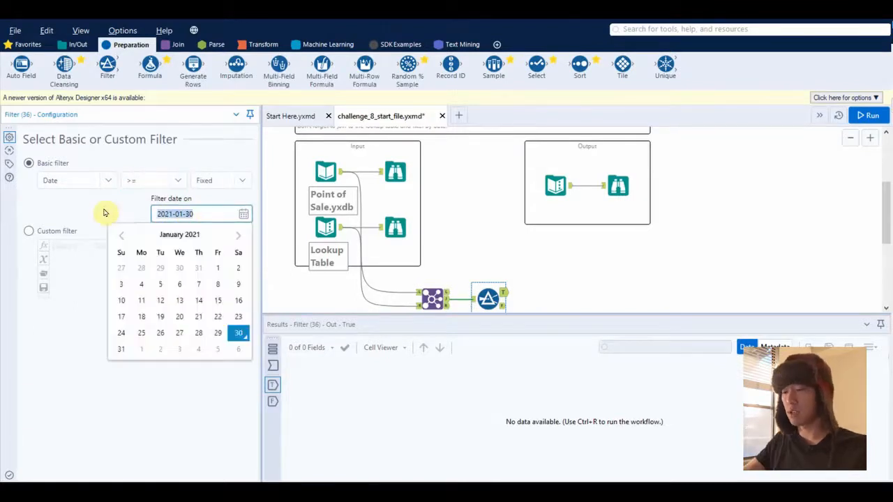
text(2013)
scroll(419, 213, up, 2)
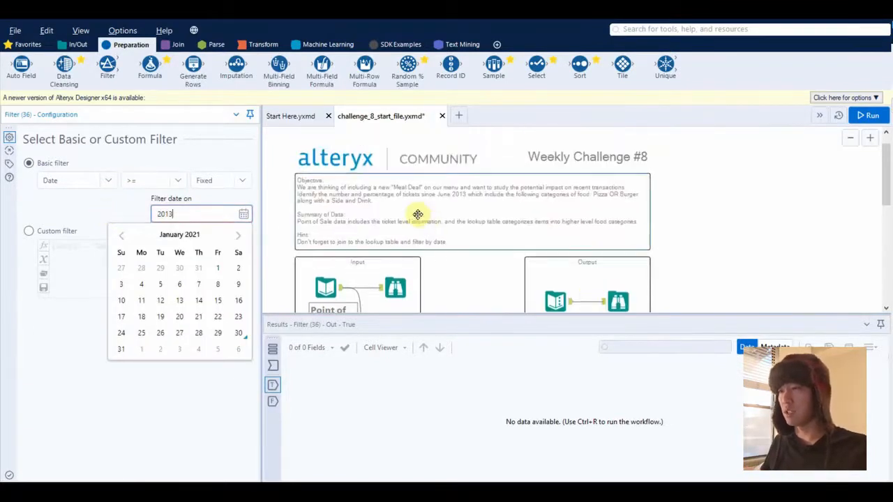
scroll(453, 247, down, 2)
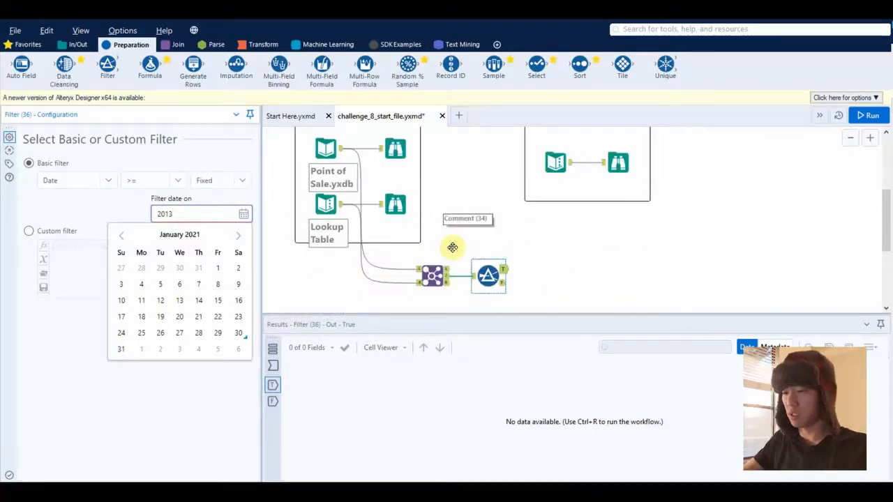
text(06-01)
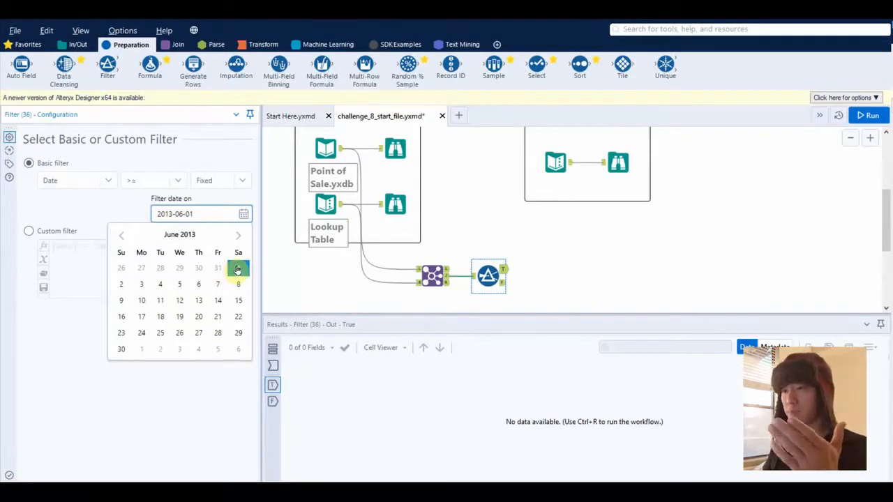
click(238, 270)
click(563, 247)
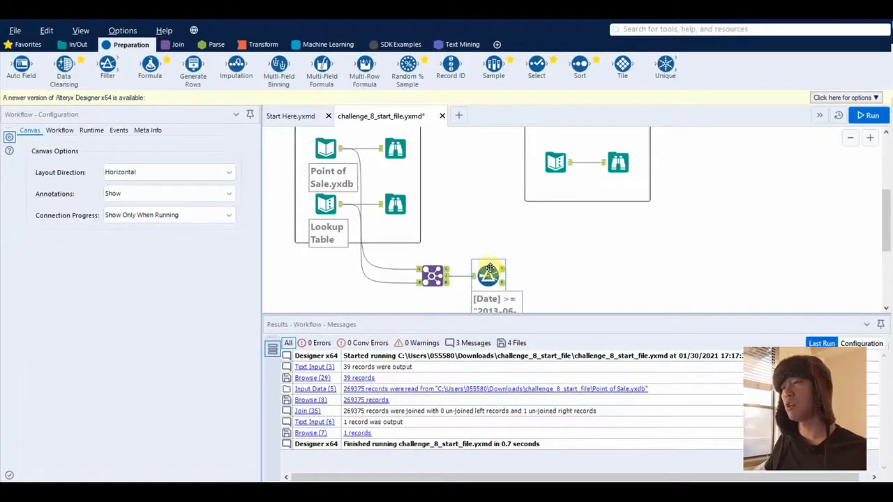
Step: Reread the objective's date criterion and change the Filter's date to 2013-07-01
click(488, 275)
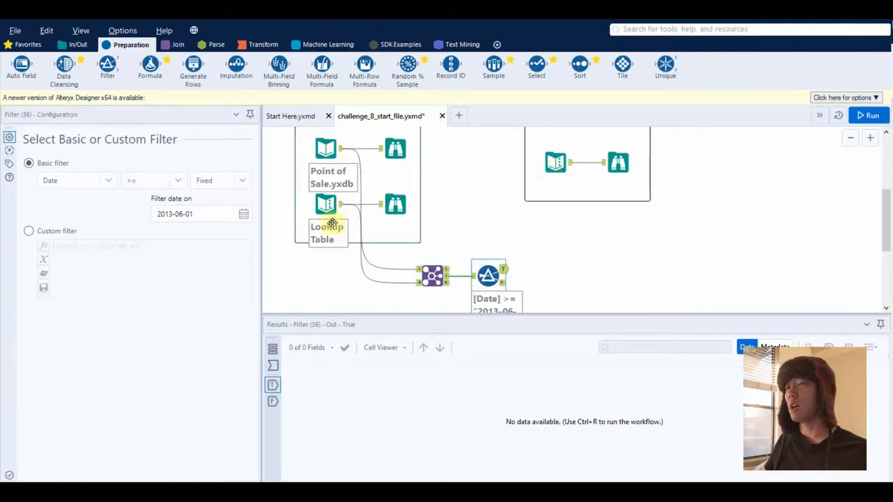
click(188, 213)
scroll(393, 213, up, 5)
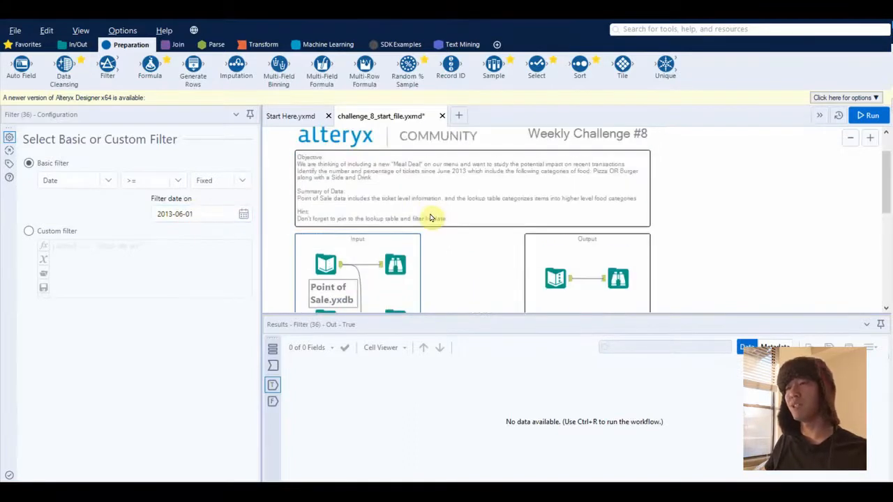
scroll(429, 167, up, 2)
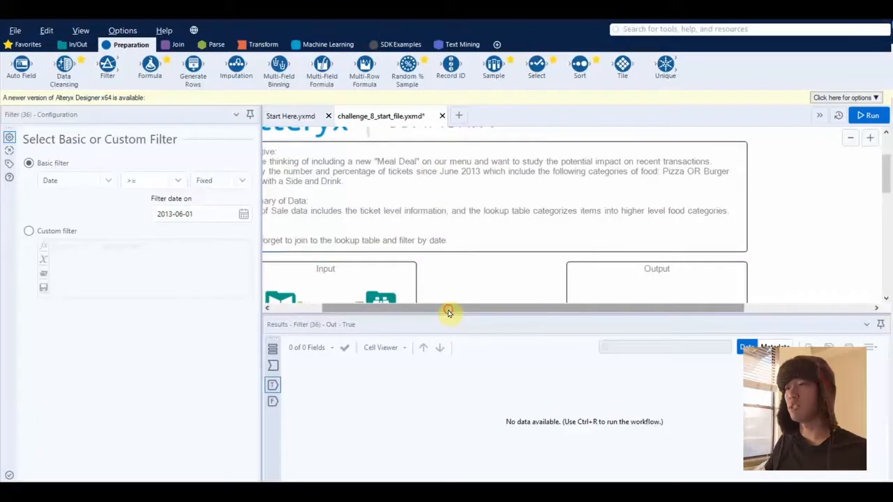
drag(448, 309, 433, 309)
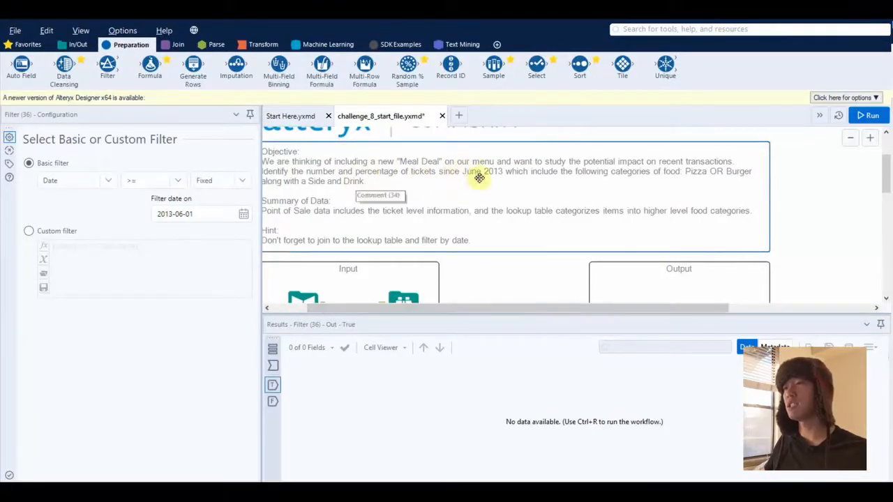
scroll(554, 279, down, 2)
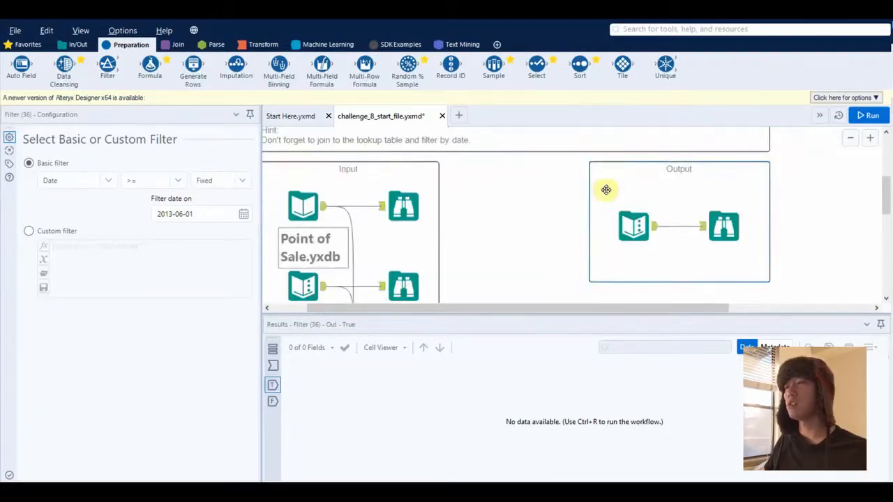
click(209, 214)
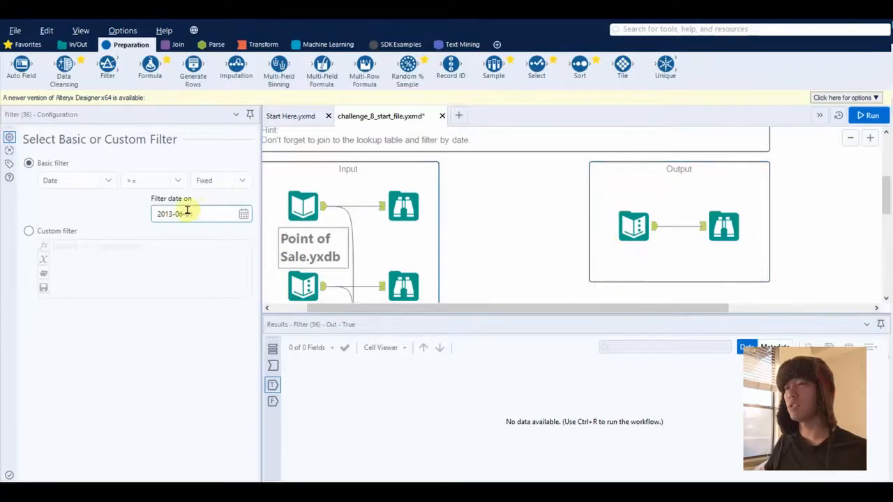
click(207, 214)
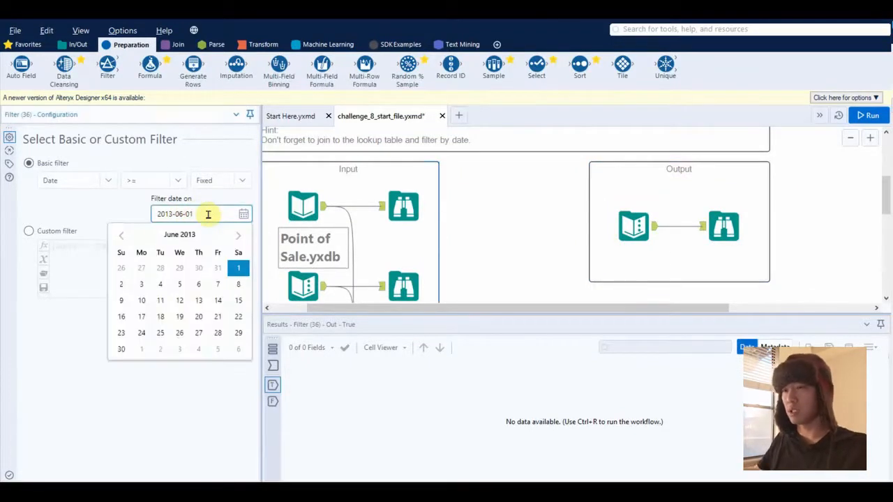
key(BackSpace)
text(7)
click(517, 204)
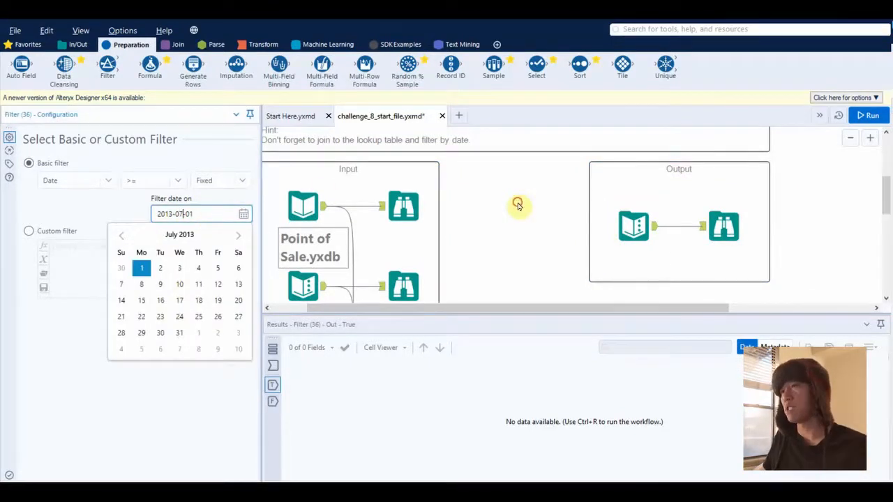
Step: Recheck the objective against the Filter, run the workflow and view the Filter's True output
scroll(517, 207, up, 2)
ctrl+scroll(517, 205, down, 3)
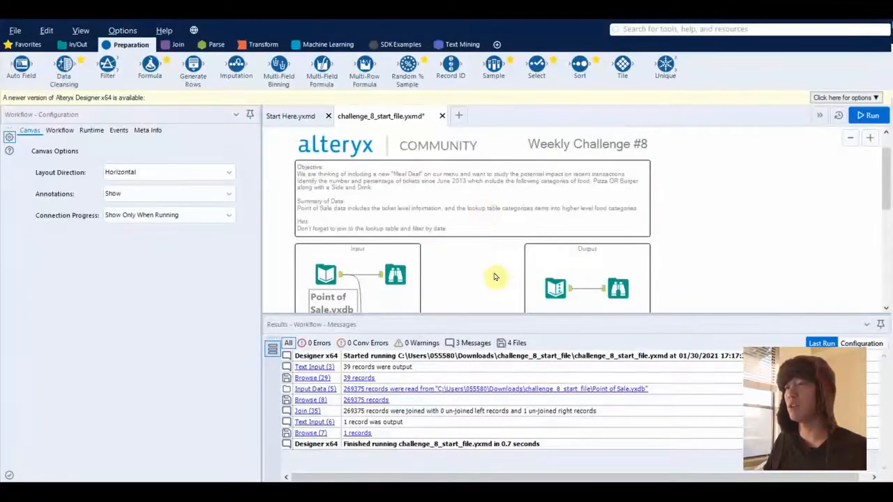
scroll(502, 279, down, 2)
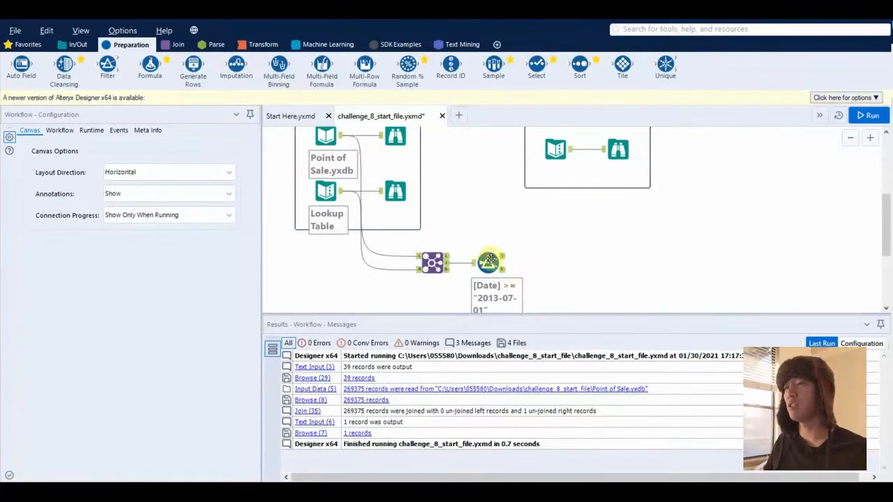
scroll(488, 261, up, 3)
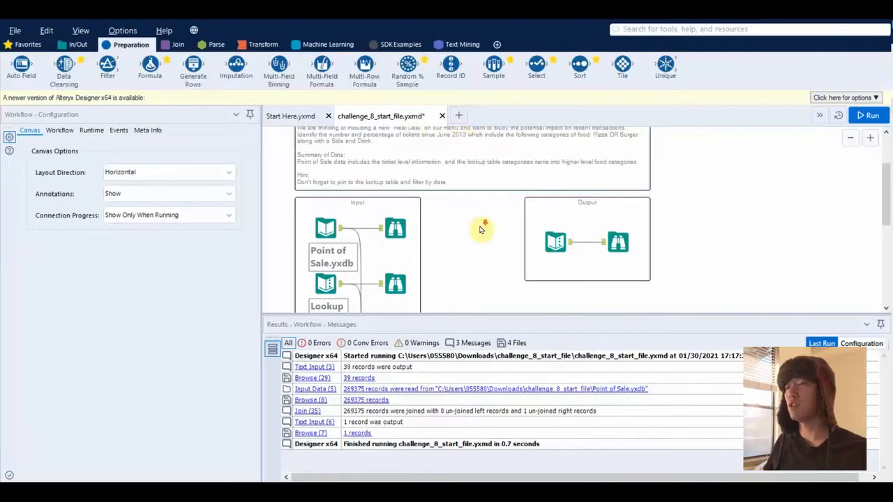
scroll(480, 229, down, 3)
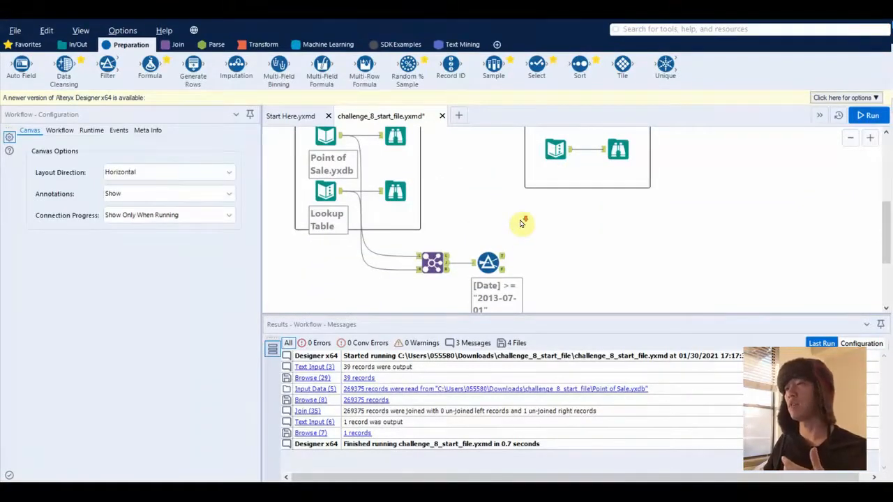
scroll(522, 223, down, 1)
click(490, 229)
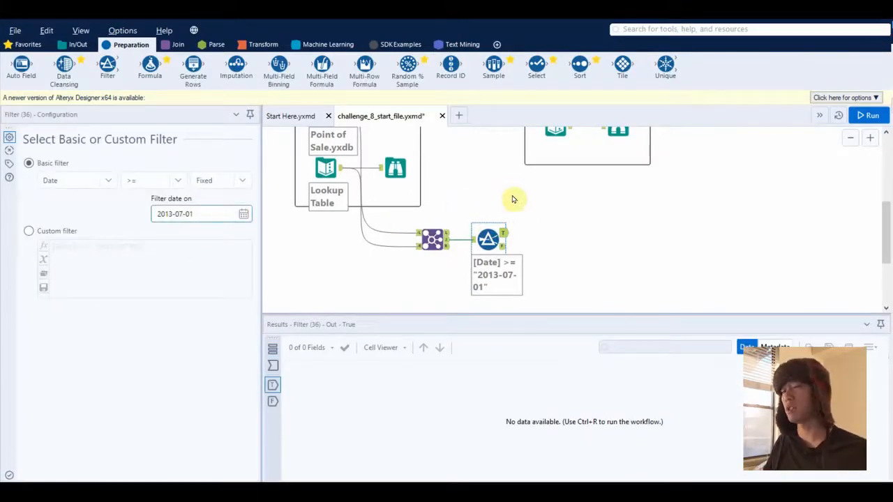
key(ctrl+r)
click(489, 239)
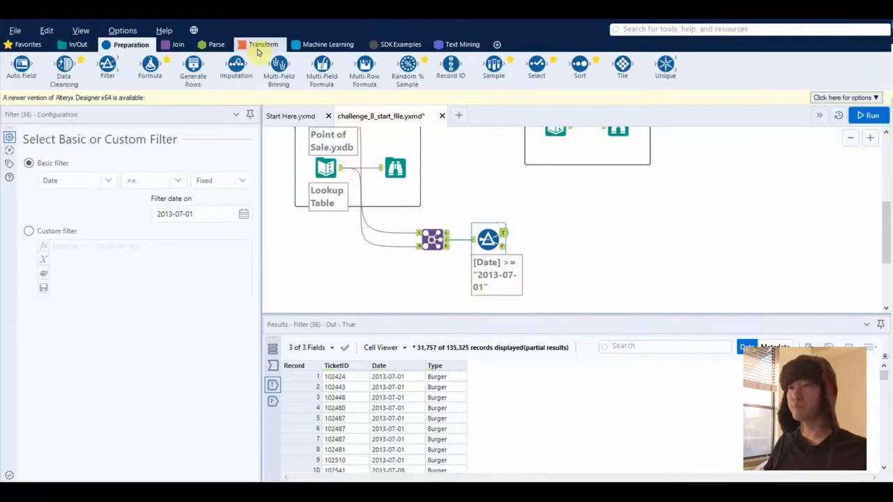
Step: Add a Formula tool to the right of the Filter, connected to its True output
drag(150, 65, 554, 233)
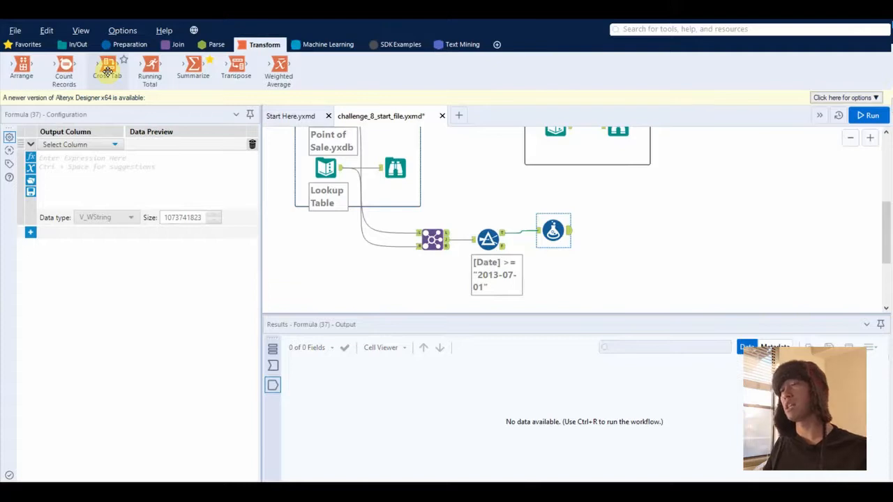
click(116, 54)
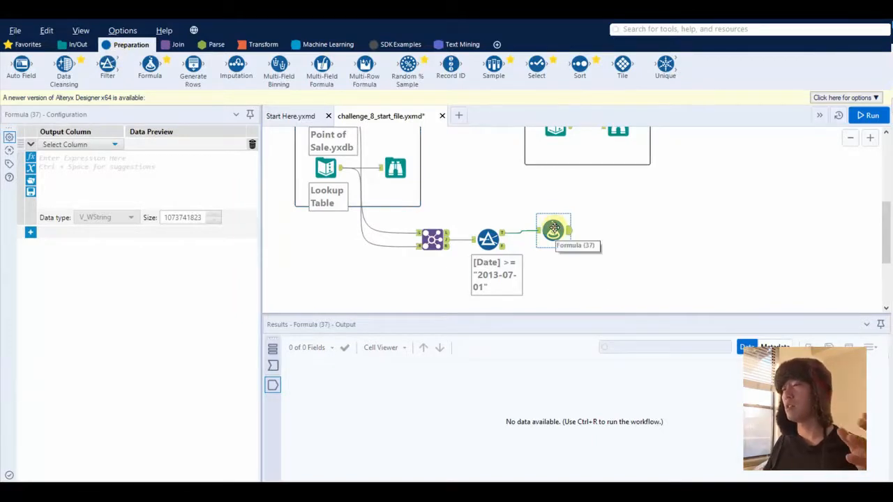
Step: Create an Int16 output column named Dummy with the expression 1, run the workflow and view the Formula output
click(94, 146)
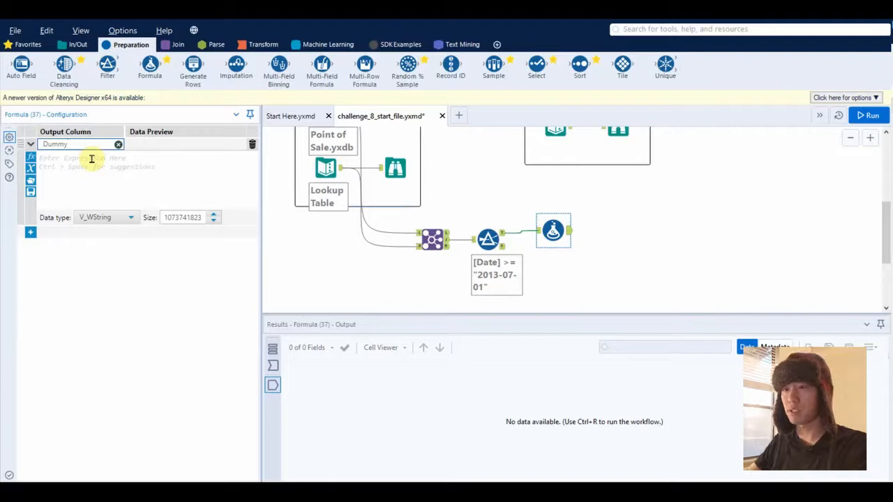
click(91, 158)
text(1)
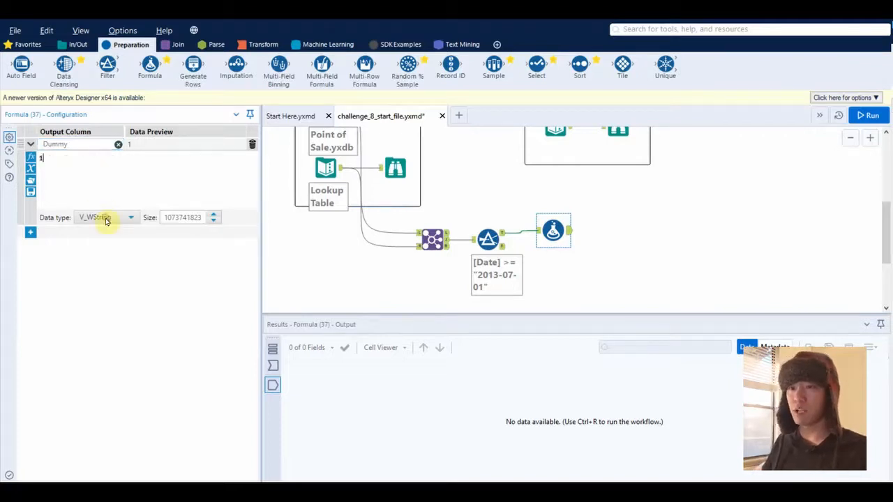
click(105, 217)
click(110, 273)
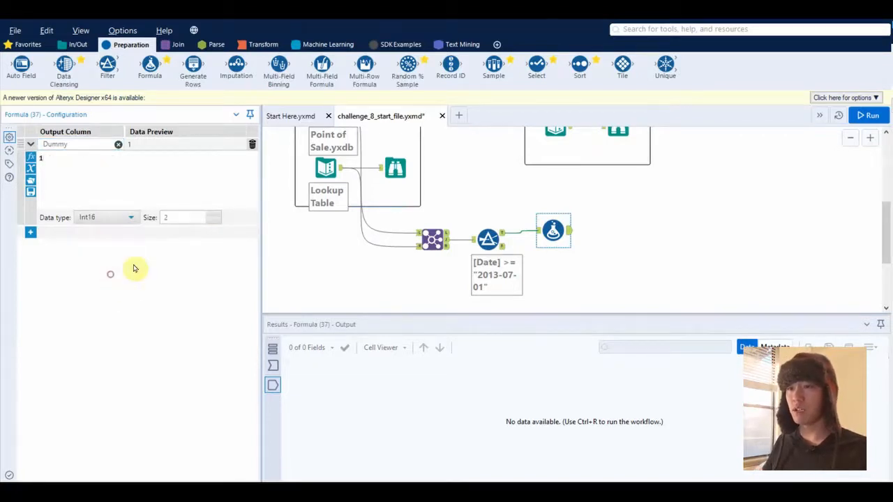
click(585, 244)
key(ctrl+r)
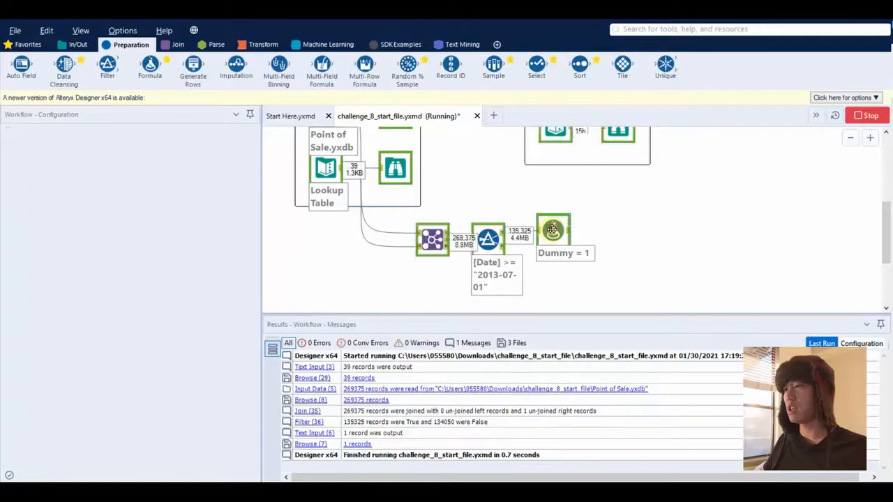
click(552, 231)
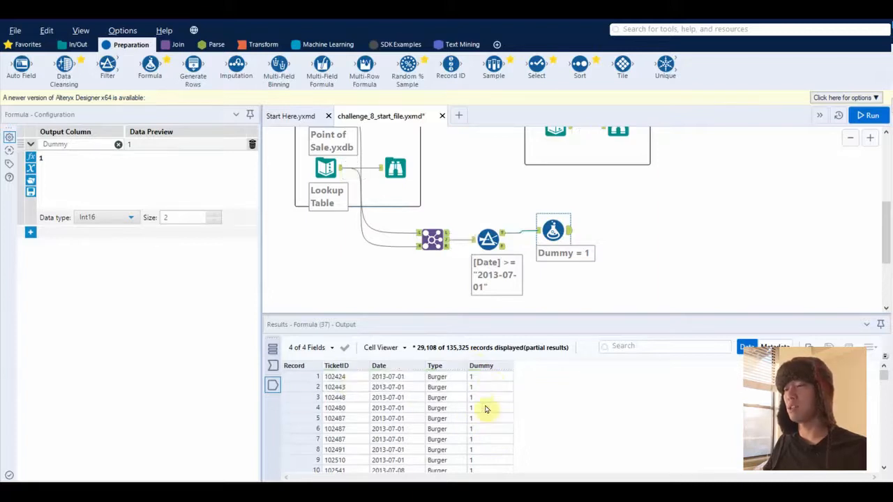
Step: Add a Cross Tab tool connected to the Formula's output, checking the Formula's fields before configuring it
click(260, 46)
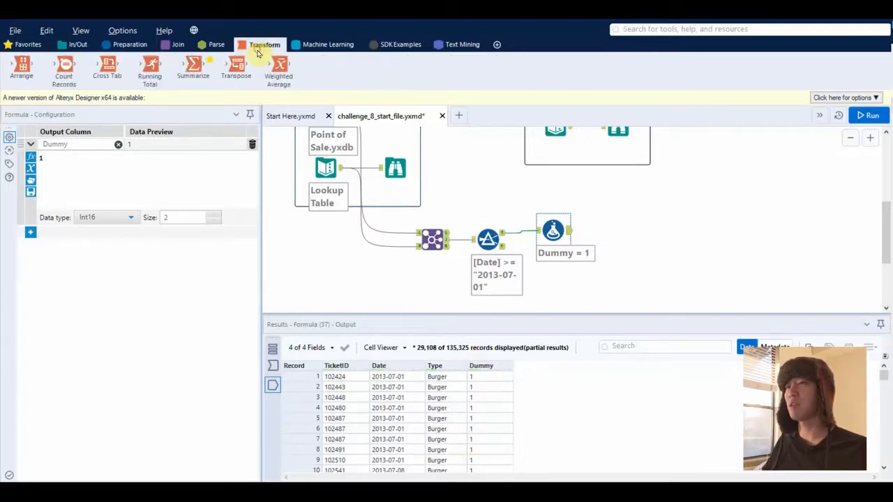
drag(121, 76, 624, 232)
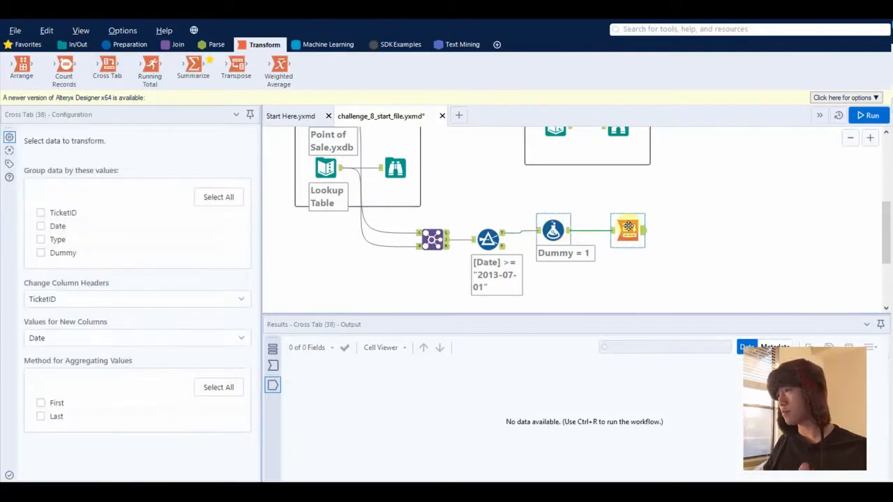
click(562, 231)
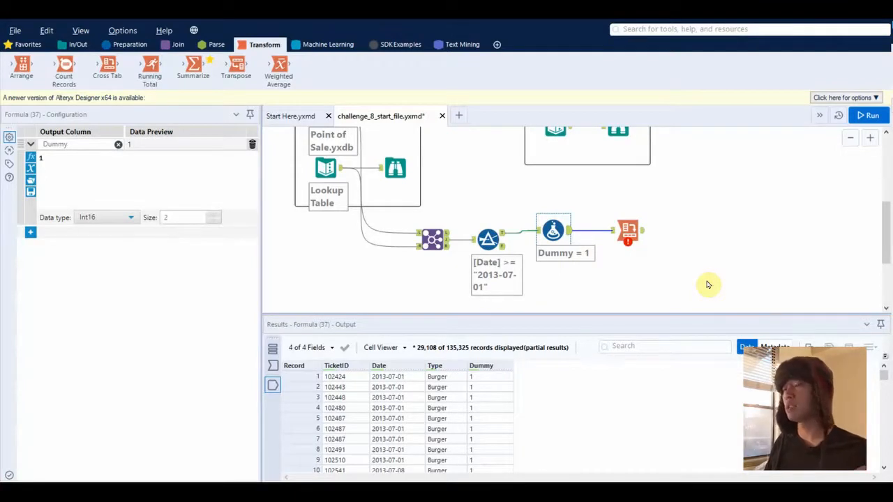
click(627, 228)
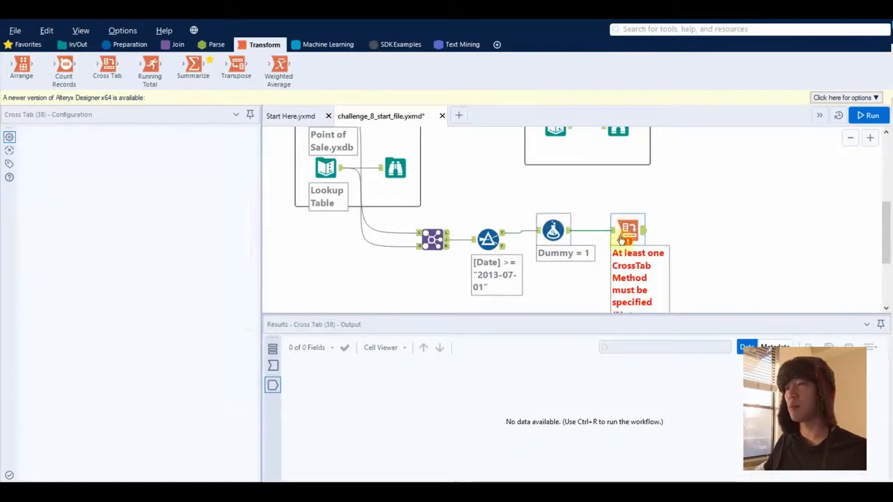
Step: Configure the Cross Tab with Type as column headers, Dummy as values, Sum as aggregation and TicketID as the grouping field
click(76, 298)
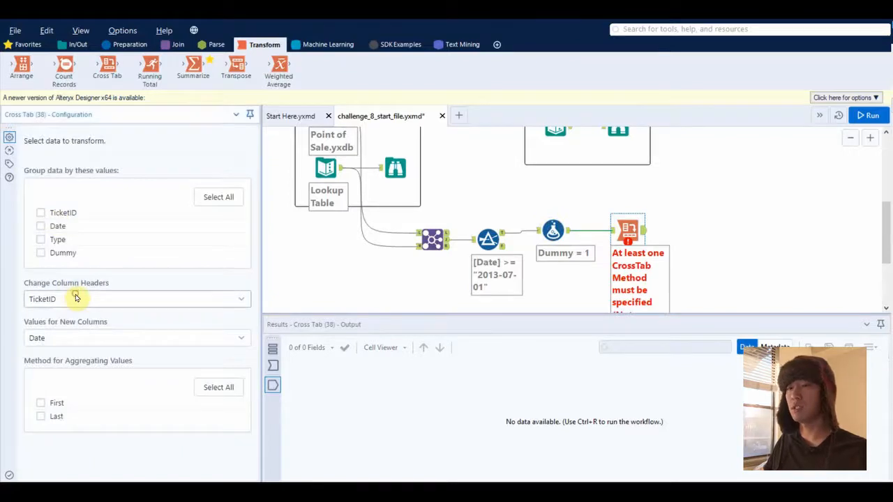
click(80, 364)
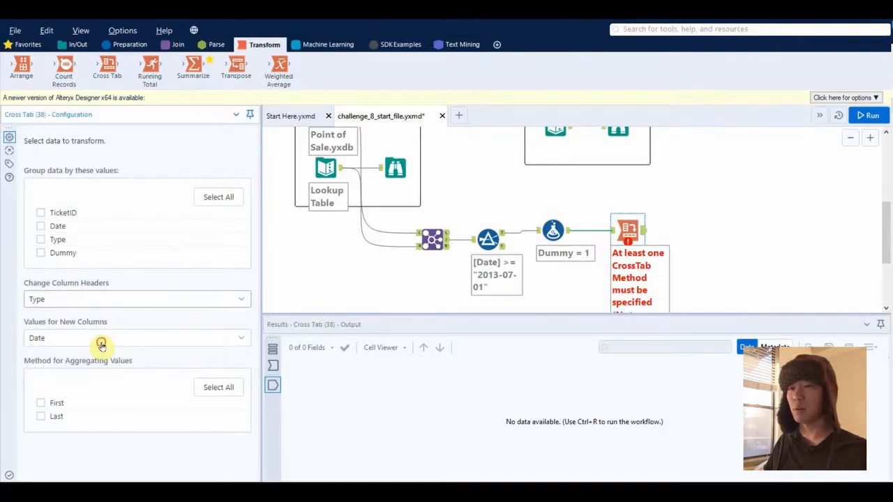
click(101, 342)
click(94, 414)
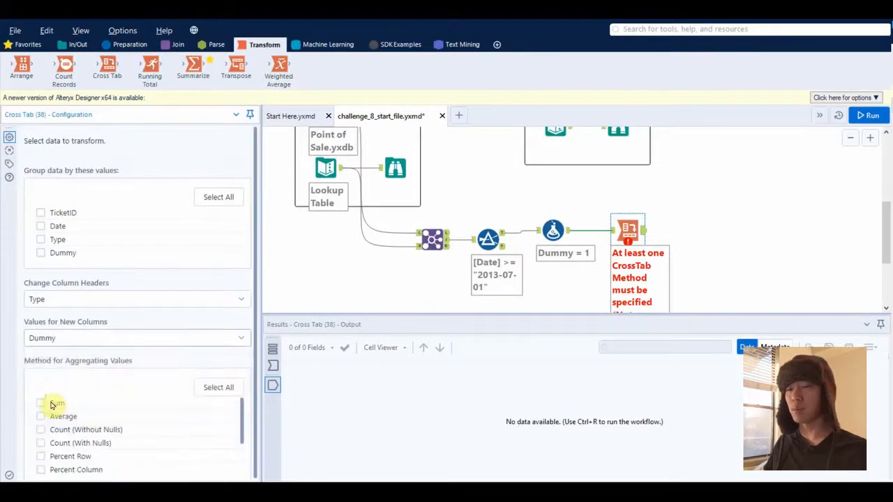
click(51, 405)
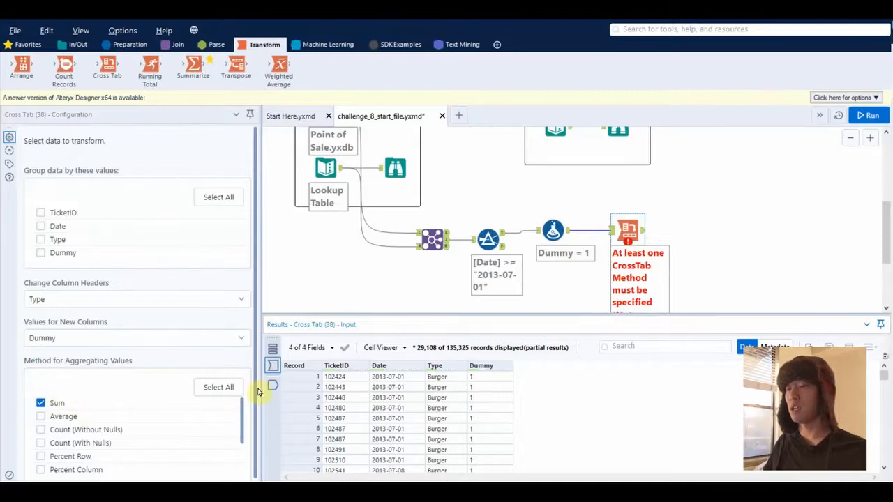
click(49, 213)
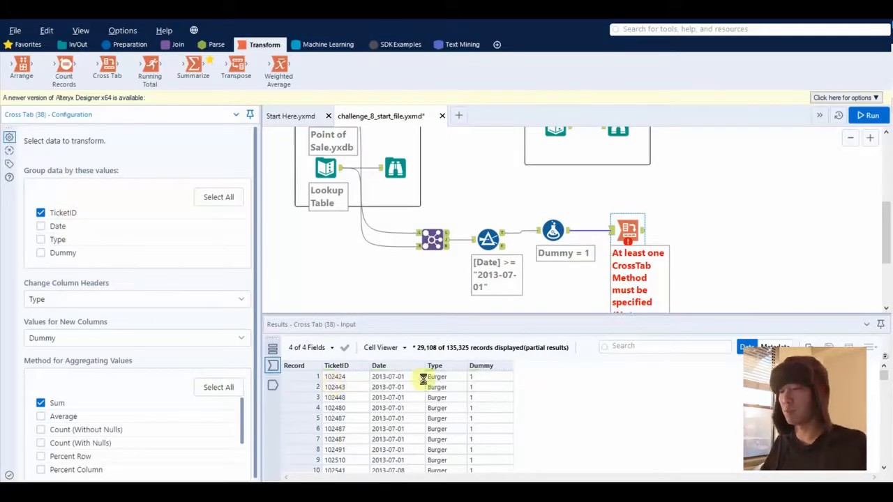
Step: Run the workflow and view the Cross Tab's output data
key(ctrl+r)
click(633, 228)
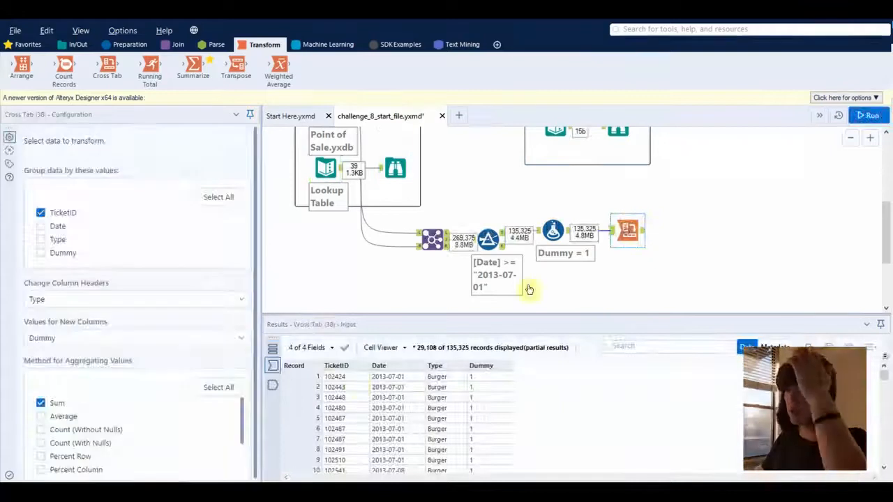
click(272, 384)
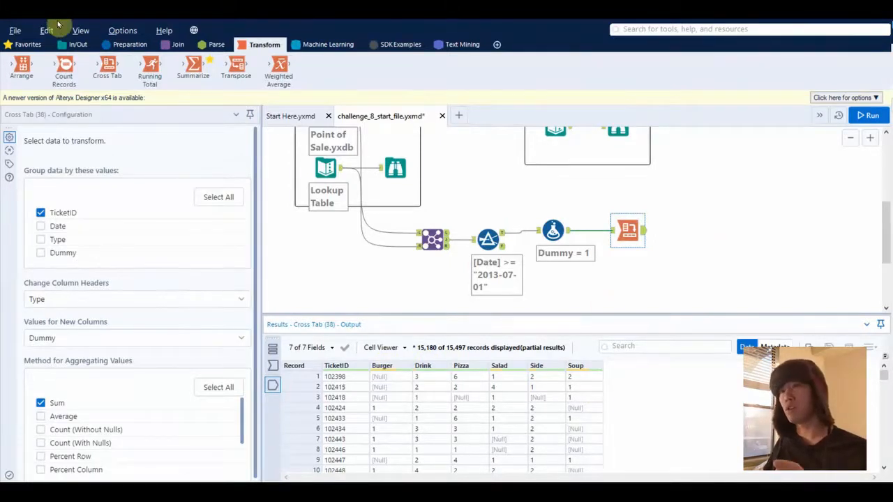
Step: Add a second Filter tool connected to the Cross Tab's output
click(113, 46)
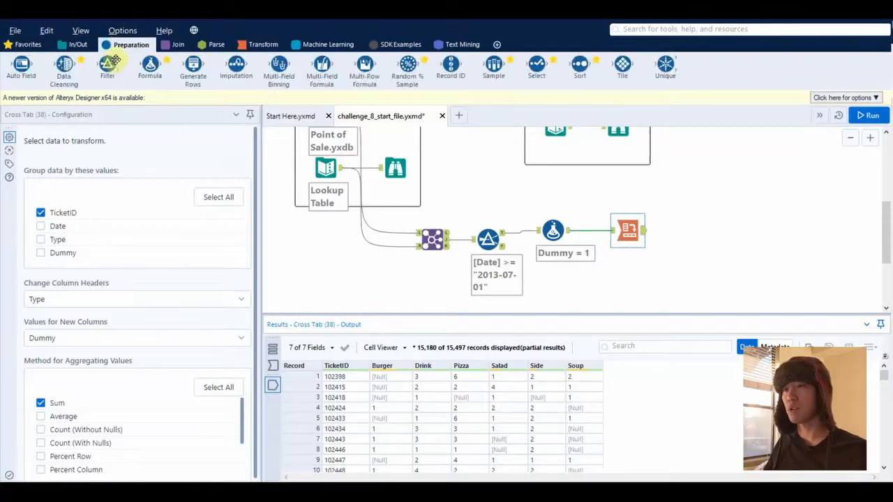
drag(108, 64, 691, 231)
click(628, 230)
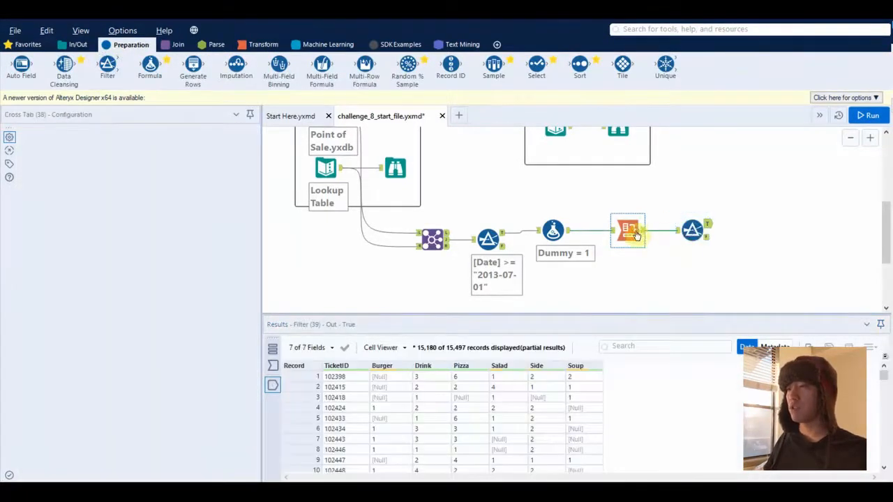
Step: Reread the challenge objective for the required food categories and return to the end of the workflow
scroll(507, 207, up, 5)
scroll(508, 207, up, 1)
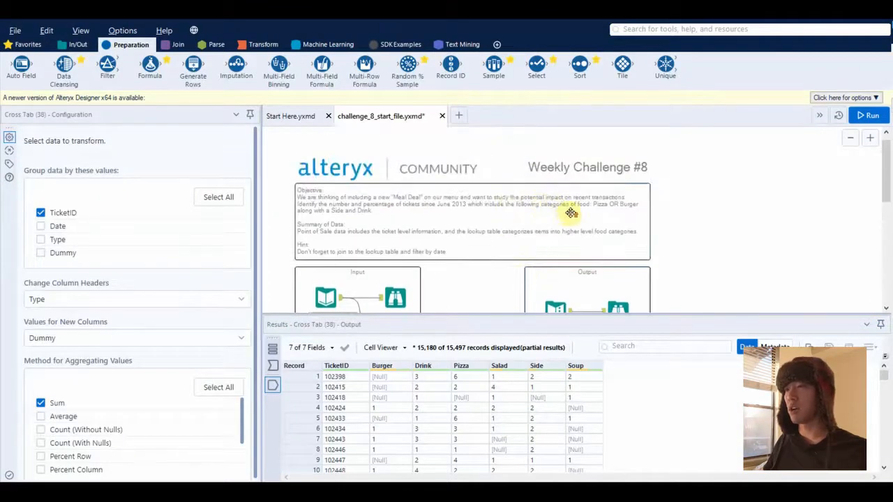
scroll(572, 212, up, 2)
drag(360, 308, 301, 308)
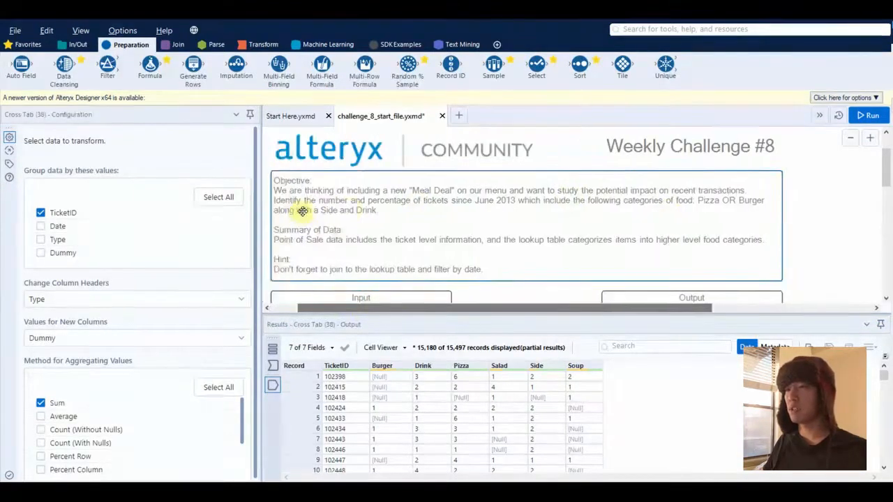
scroll(713, 238, down, 3)
scroll(712, 239, down, 3)
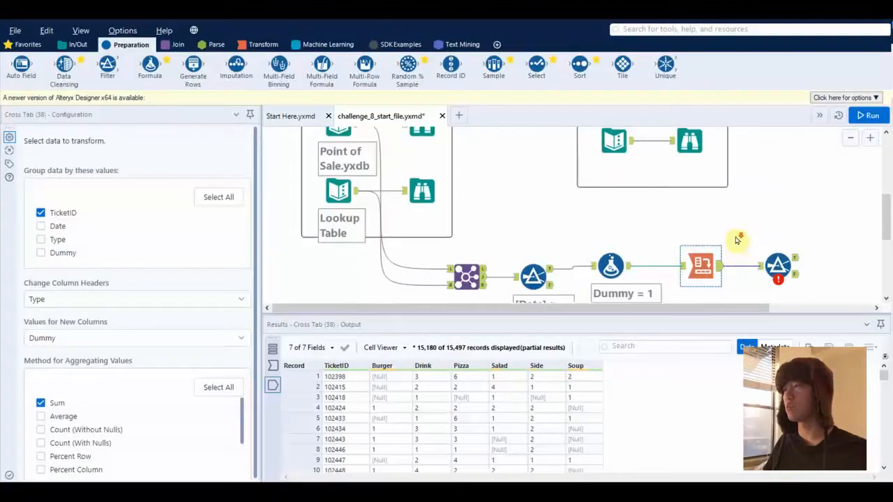
Step: Switch the new Filter to a custom filter and view its input data
click(777, 265)
drag(700, 308, 755, 309)
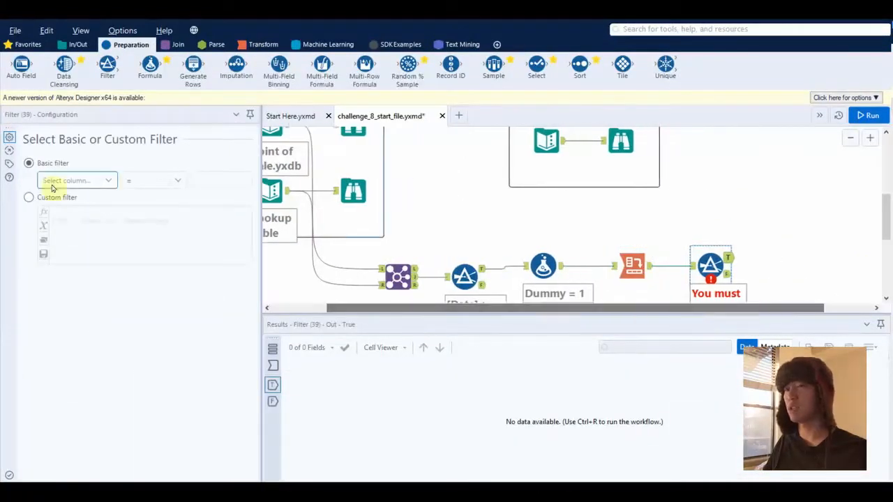
click(47, 199)
click(273, 366)
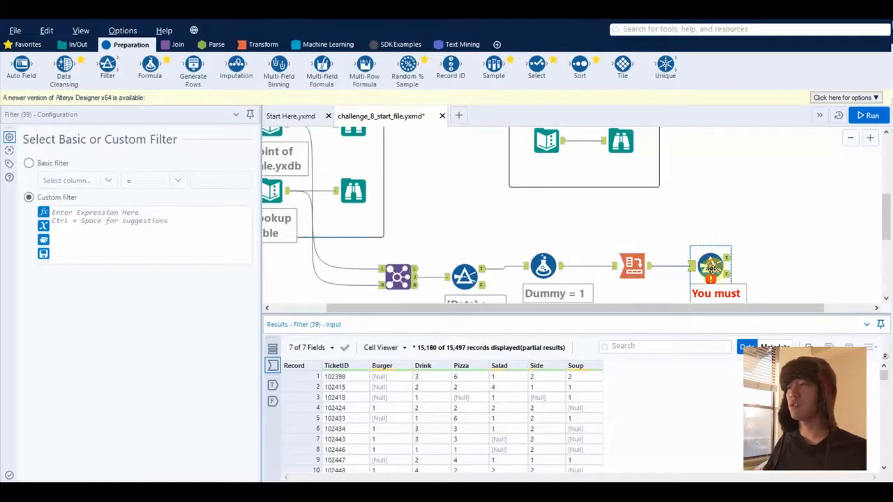
Step: Move the Filter down and branch a Formula tool off the Cross Tab with a Results column computing [Side]+[Drink]
drag(708, 263, 718, 286)
drag(149, 67, 720, 236)
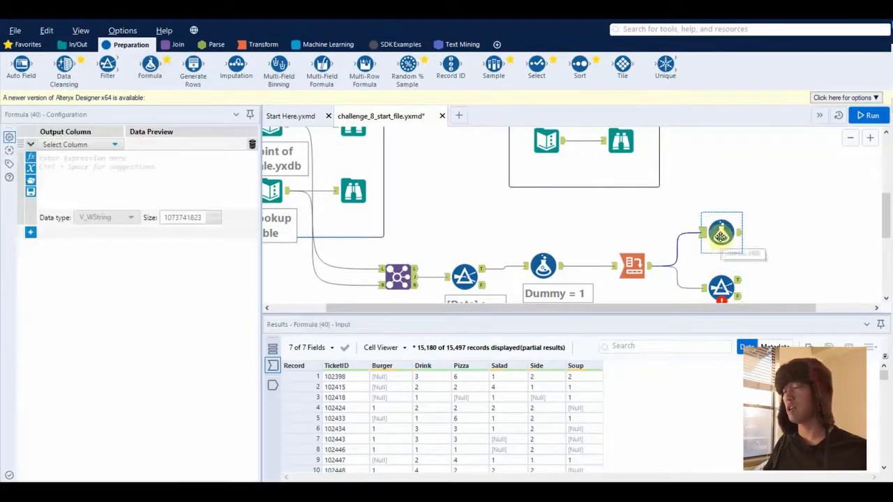
click(105, 148)
click(107, 159)
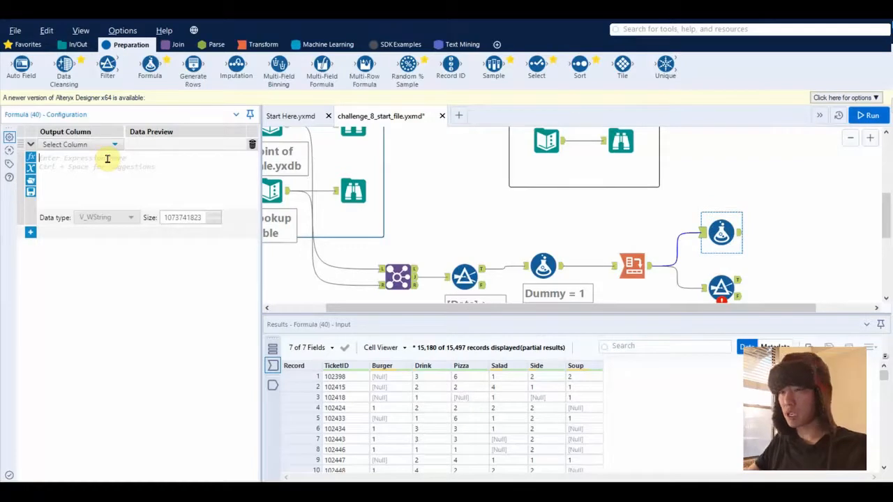
text(side)
text(+[Drink])
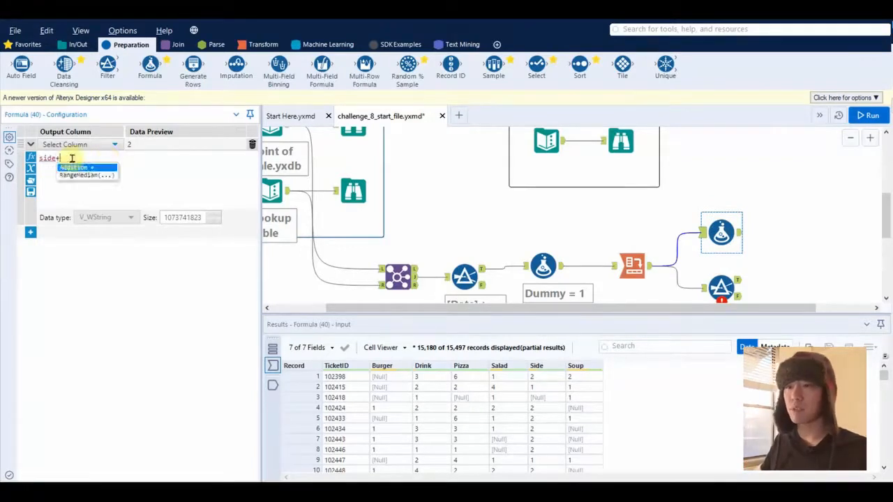
click(81, 145)
click(81, 157)
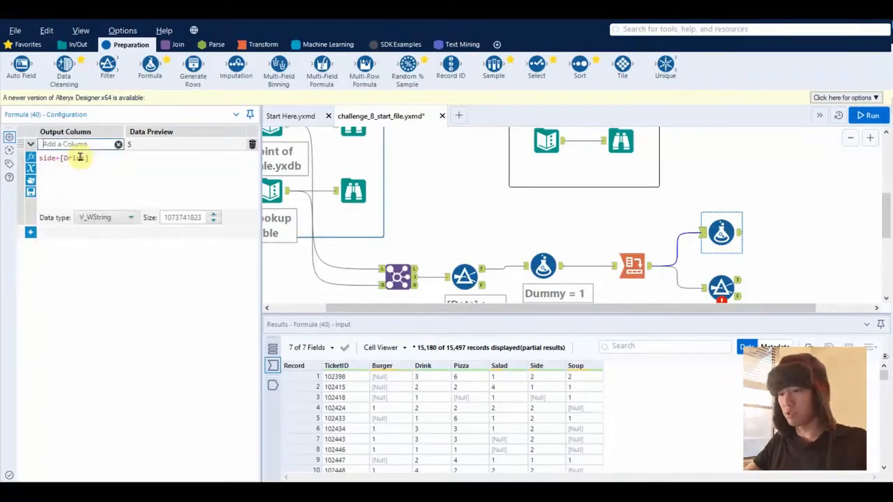
drag(55, 159, 23, 164)
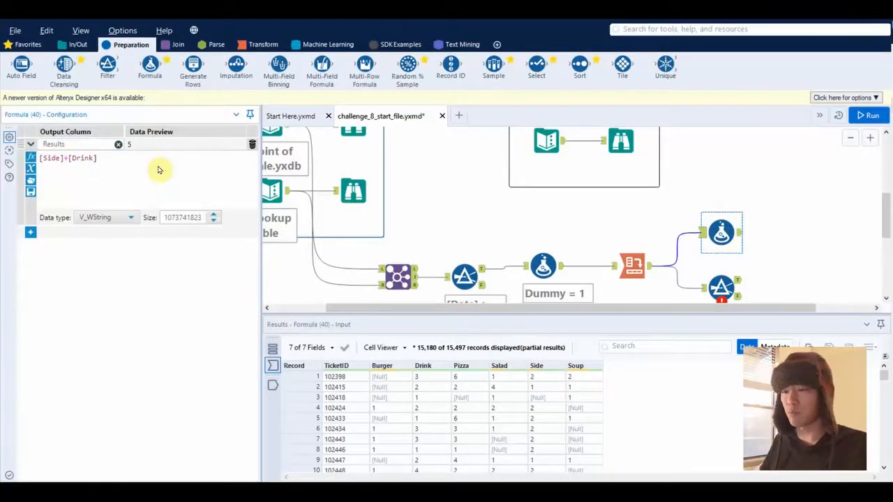
Step: Run the workflow and examine how the Results column handles null values in records 2 and 3
key(ctrl+r)
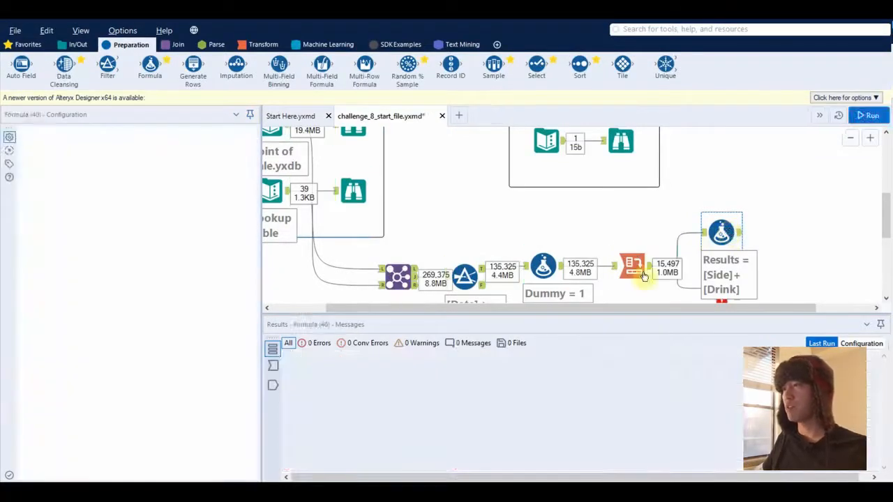
click(272, 384)
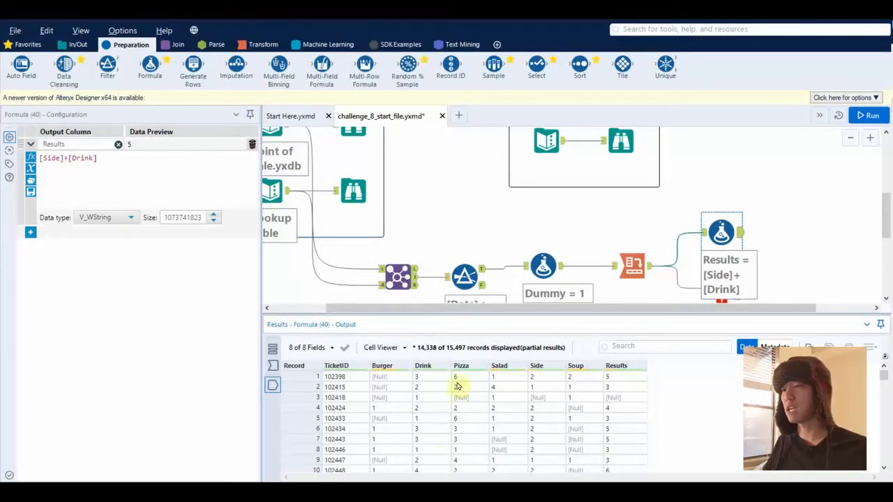
click(309, 396)
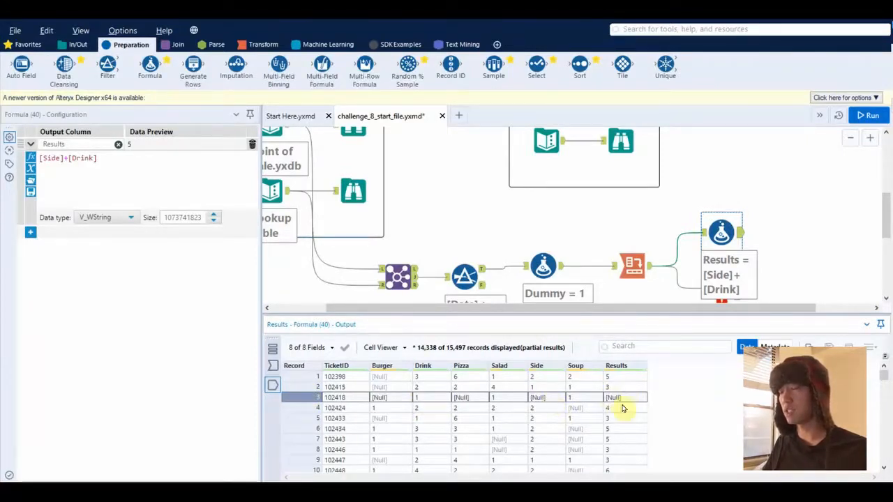
click(307, 387)
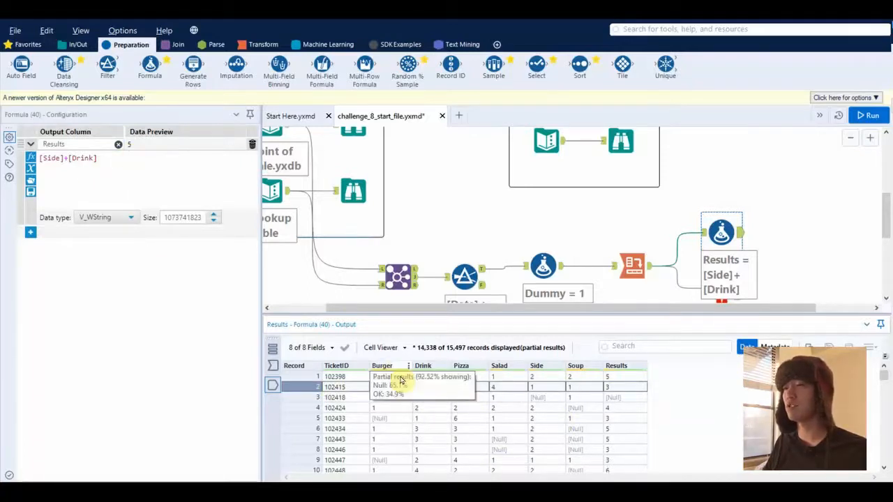
Step: Delete the [Side]+[Drink] Formula tool and move the Filter back in line with the Cross Tab
click(719, 230)
key(Delete)
drag(720, 281, 709, 260)
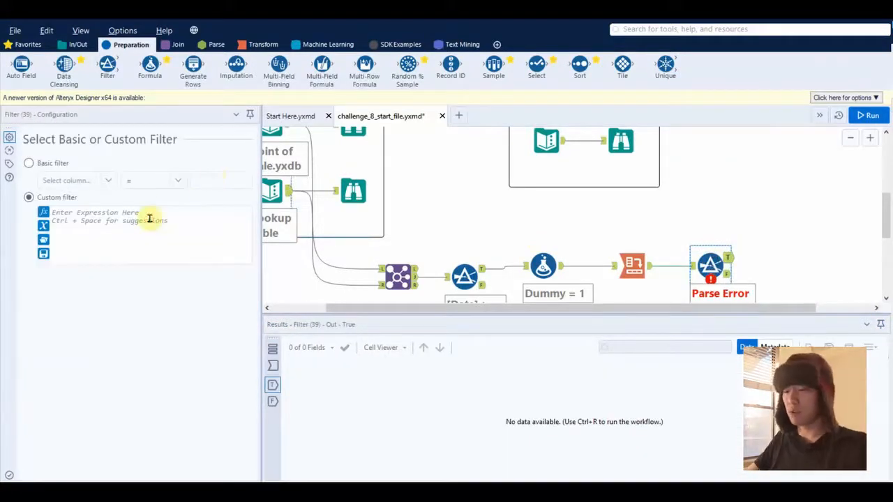
Step: Enter [Drink]+[Side] as the custom expression of the Filter after the Cross Tab
click(149, 219)
text(str)
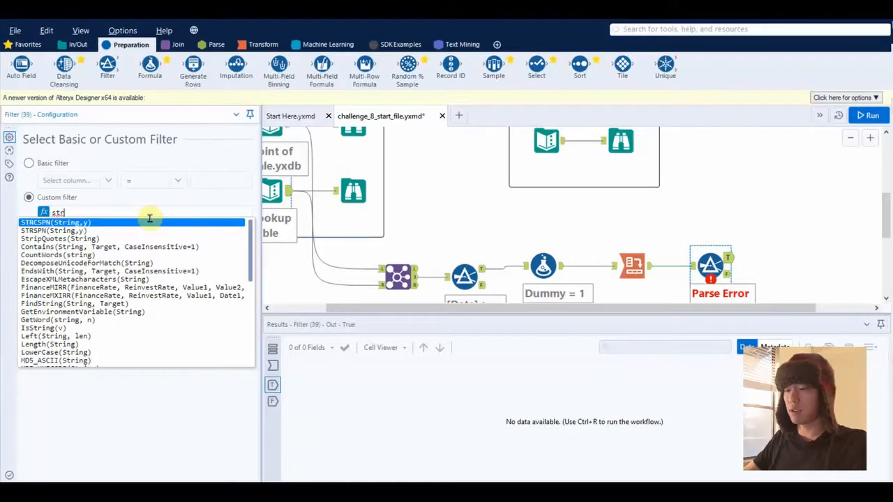
key(BackSpace)
key(BackSpace)
key(BackSpace)
text(drin)
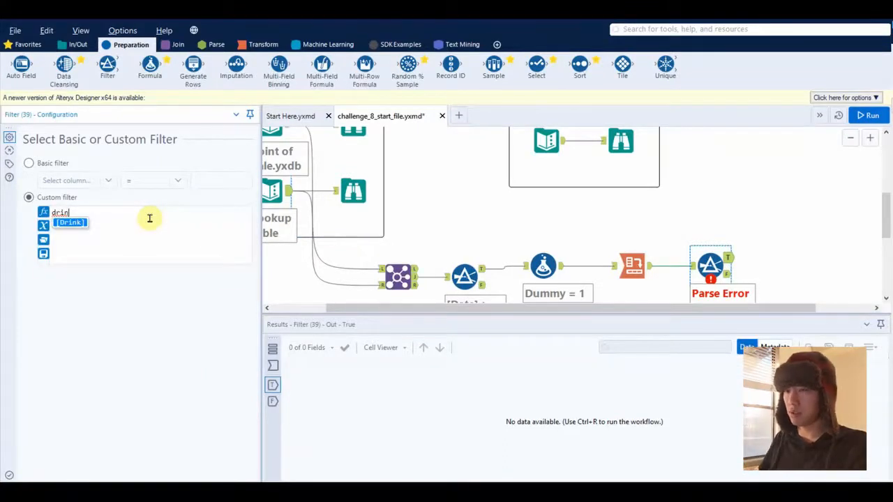
key(Return)
text(+)
scroll(500, 222, up, 3)
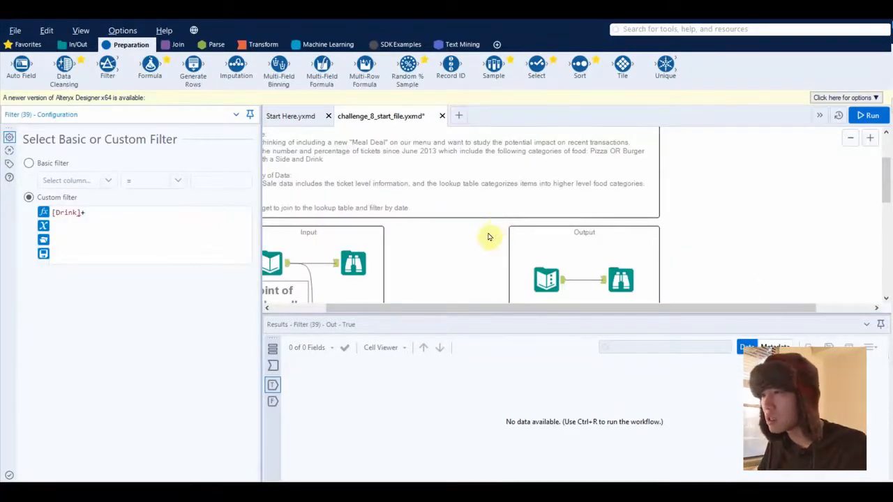
scroll(488, 237, down, 1)
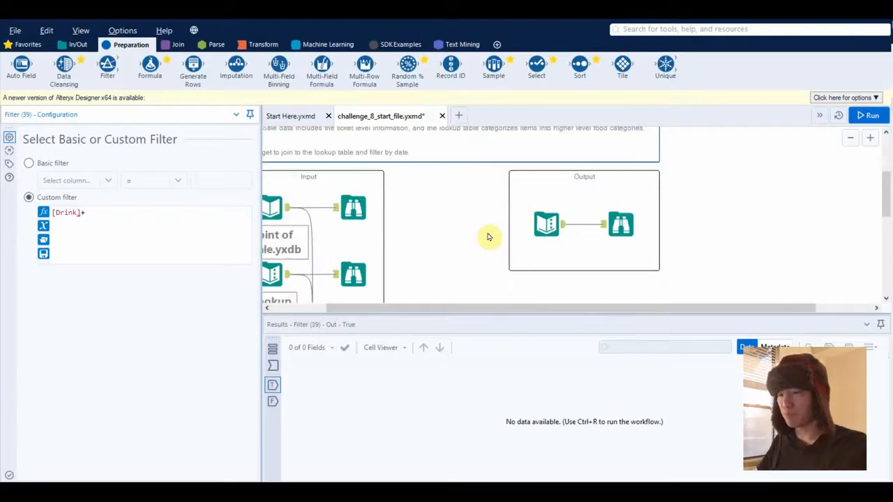
scroll(489, 237, down, 1)
Step: Run the workflow and view the Filter's configuration together with its true output
click(488, 237)
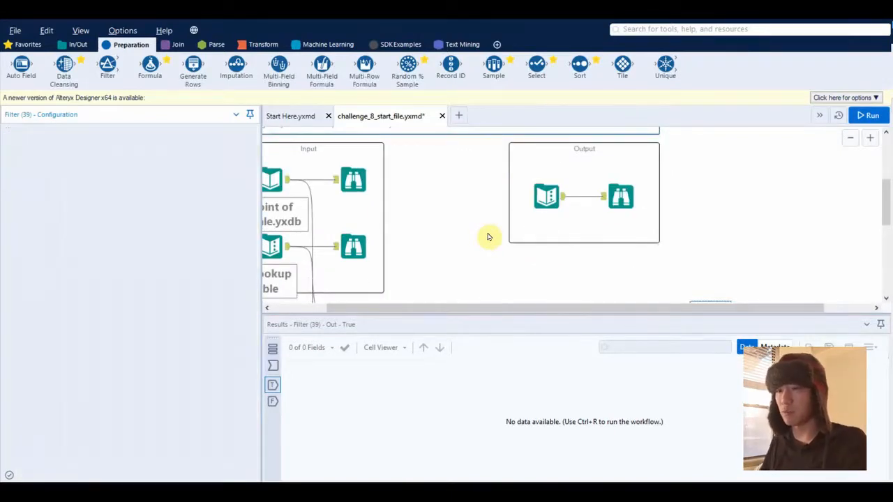
key(ctrl+r)
scroll(530, 244, down, 3)
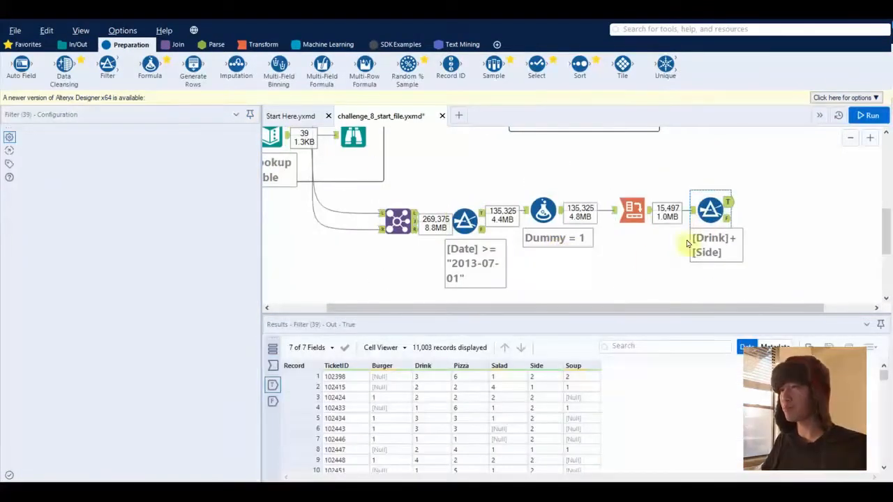
click(706, 221)
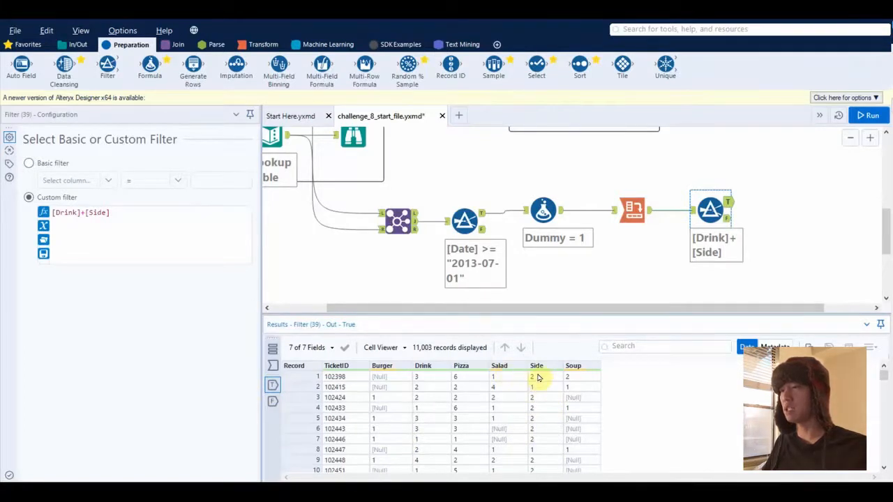
Step: Check the Drink column of the true output for null values using a column filter, and clear that filter
click(446, 366)
click(470, 382)
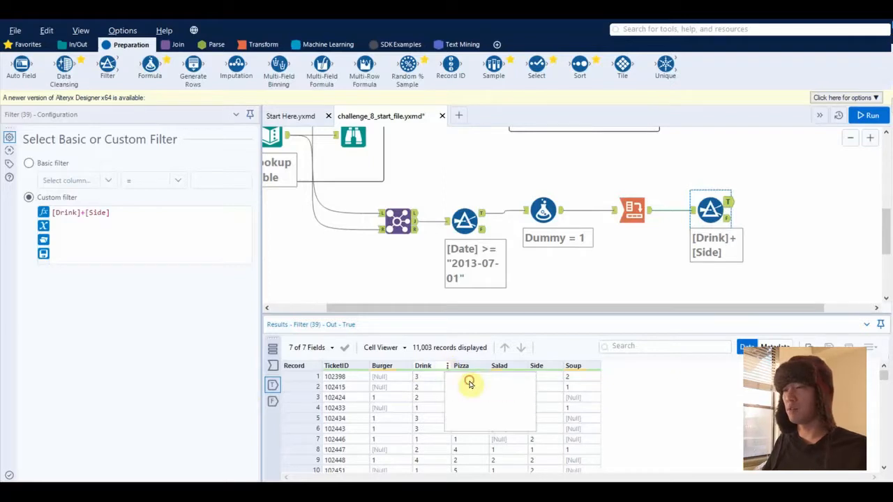
click(526, 393)
click(510, 465)
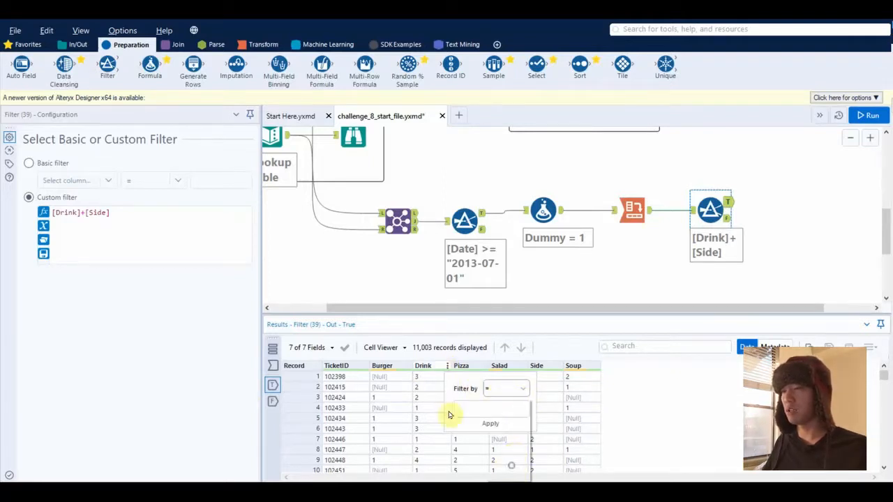
click(493, 424)
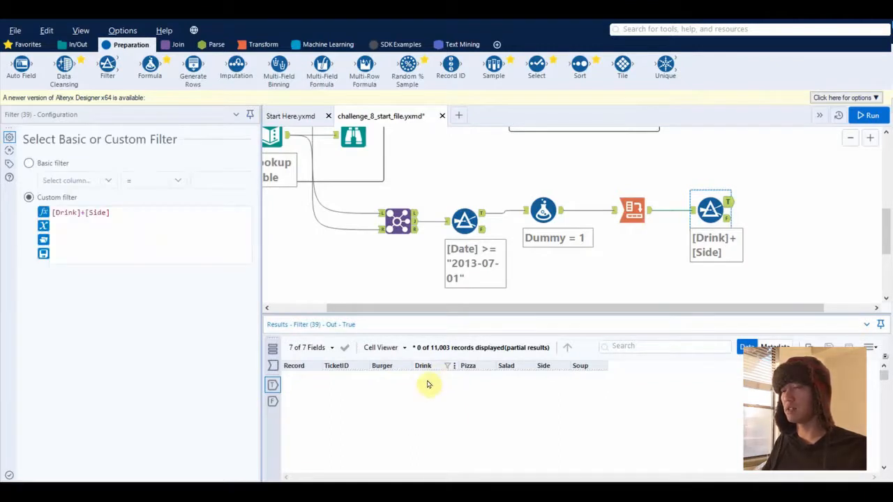
click(451, 368)
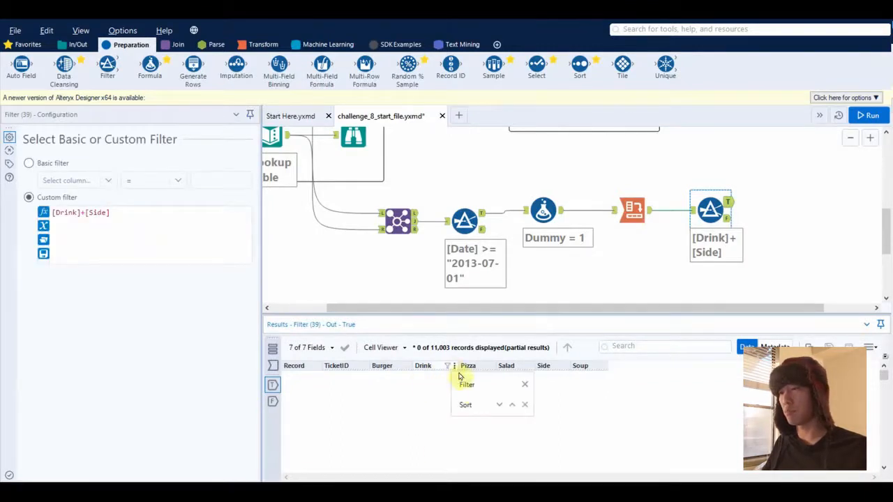
click(523, 387)
Step: Check the Side column of the true output for null values using a column filter, and clear that filter
click(558, 368)
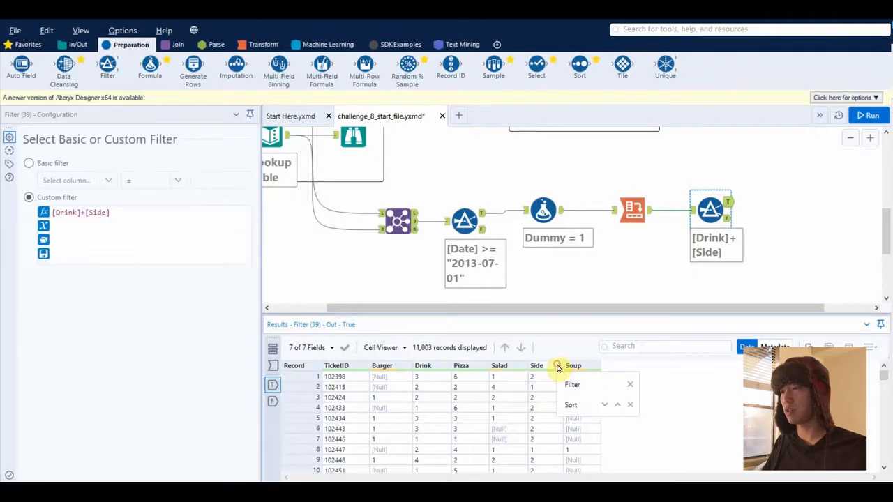
click(572, 384)
click(638, 397)
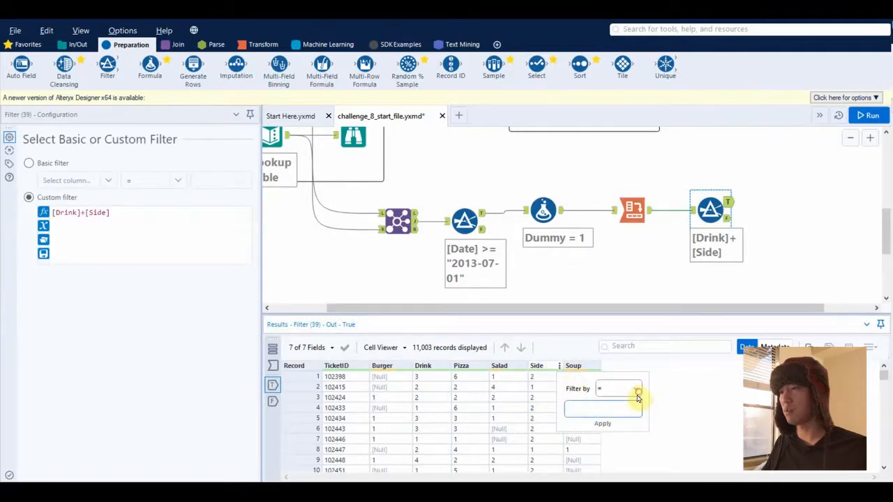
click(617, 466)
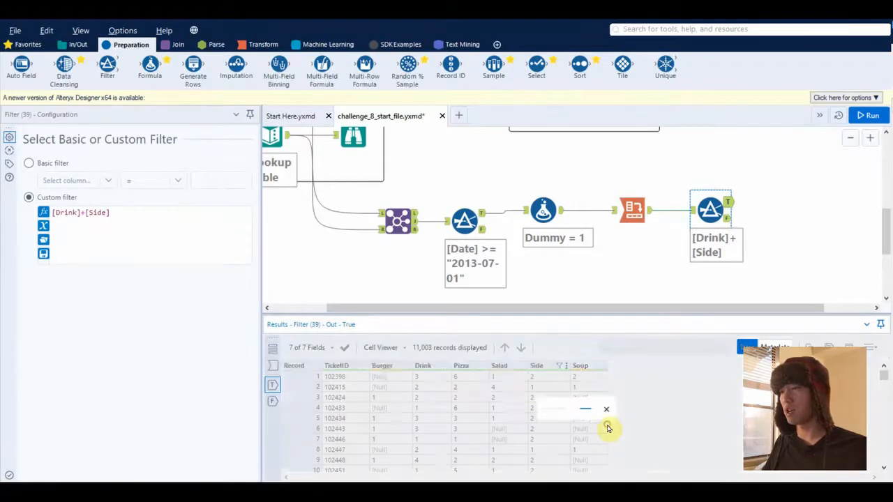
click(606, 425)
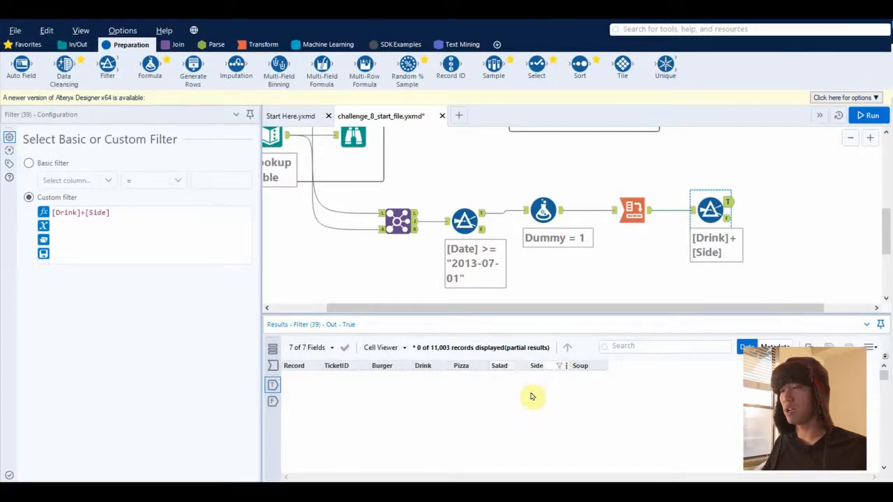
click(562, 366)
click(637, 386)
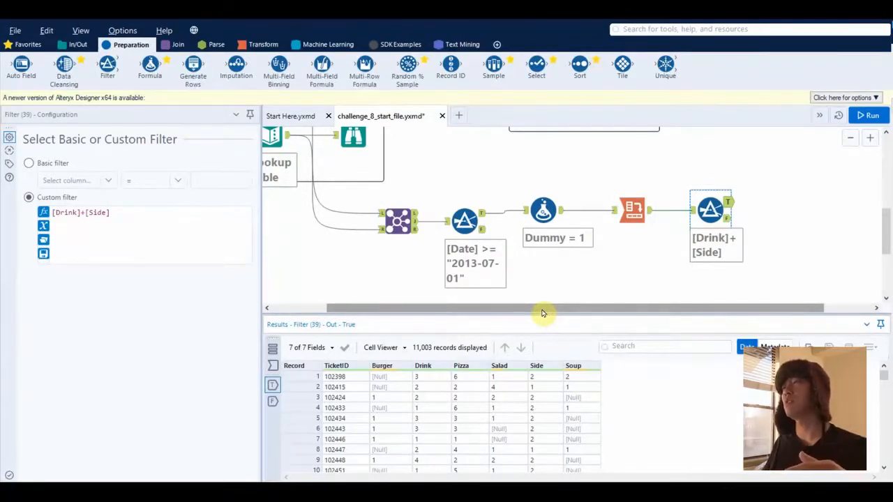
Step: Reread the challenge description for the food categories a qualifying ticket must include
drag(543, 313, 574, 313)
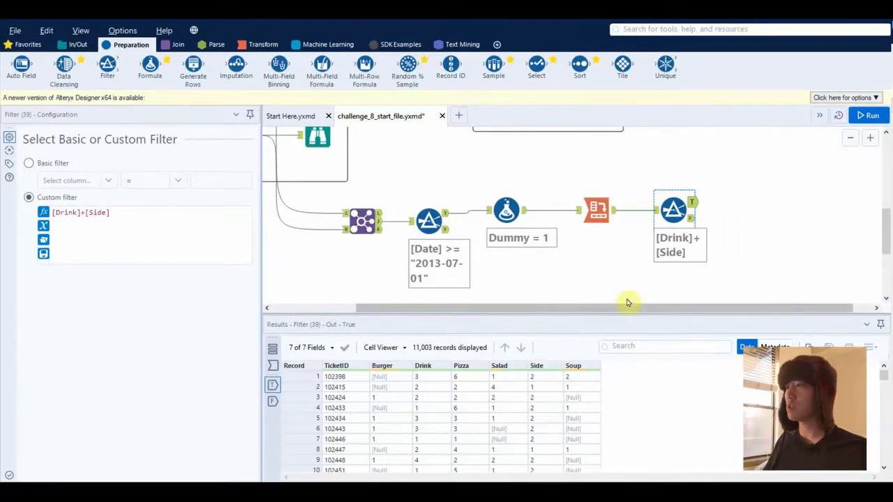
drag(627, 307, 648, 306)
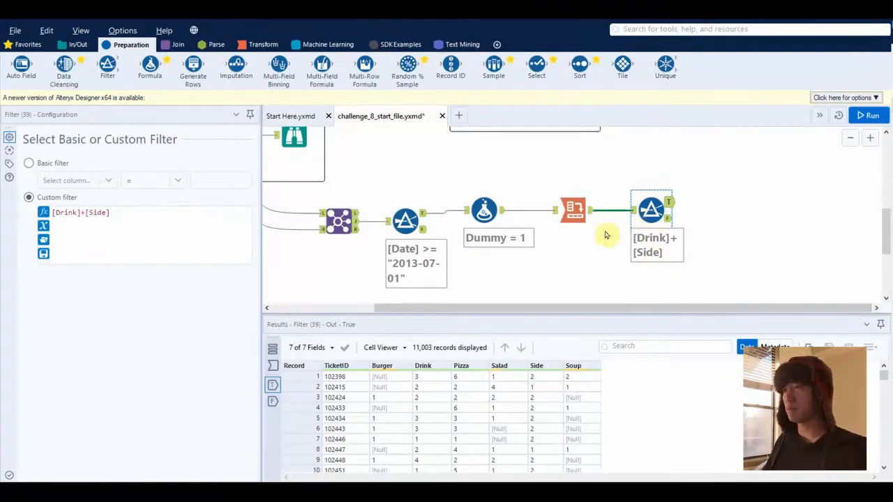
scroll(666, 215, up, 3)
scroll(666, 215, down, 2)
scroll(665, 215, up, 3)
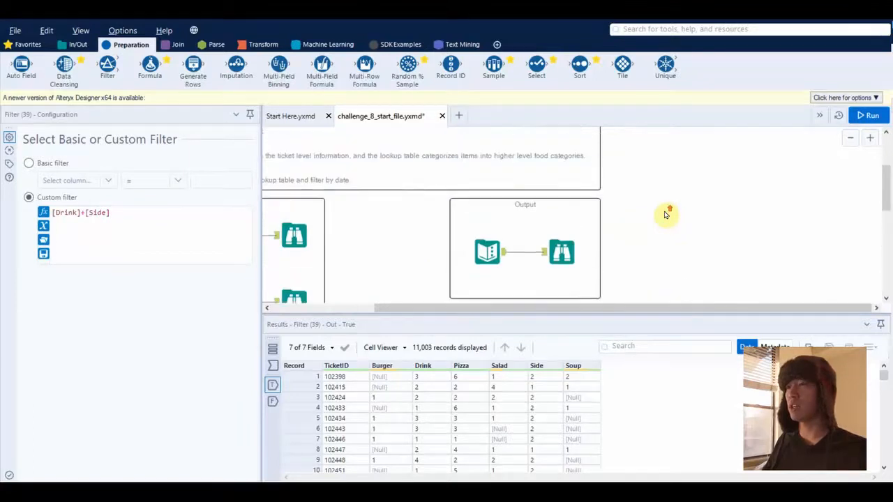
scroll(637, 263, up, 2)
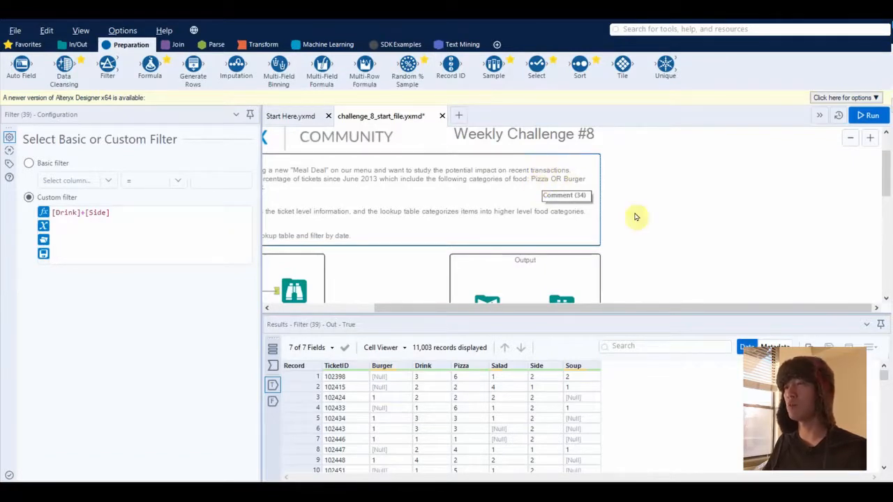
scroll(637, 218, down, 5)
scroll(637, 218, down, 3)
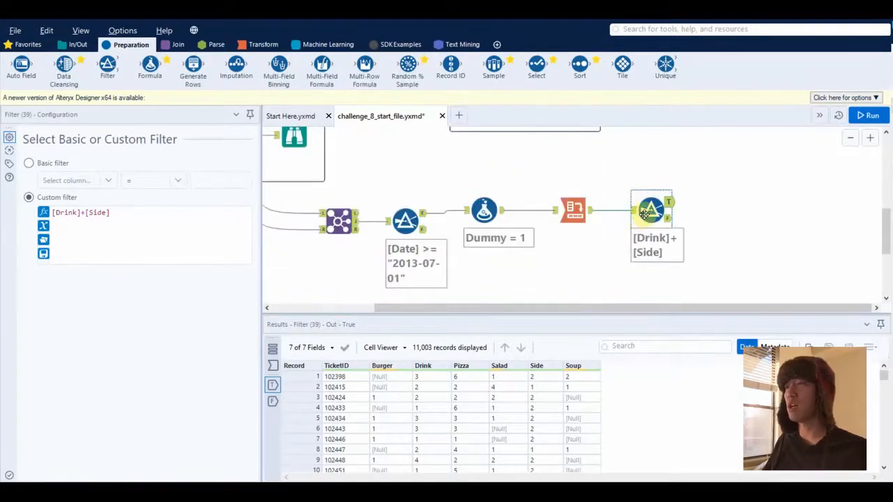
Step: Enclose [Drink]+[Side] in parentheses in the Filter expression and append && with an opening parenthesis for a second condition
click(123, 211)
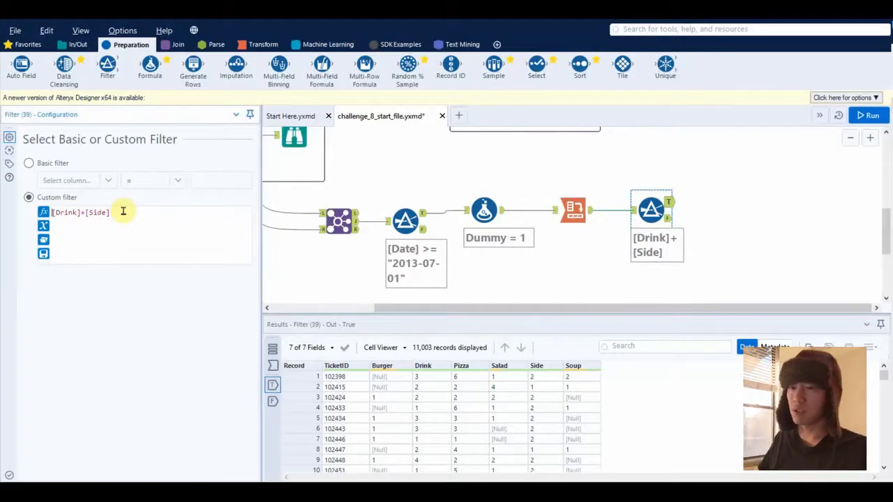
text(()
click(123, 210)
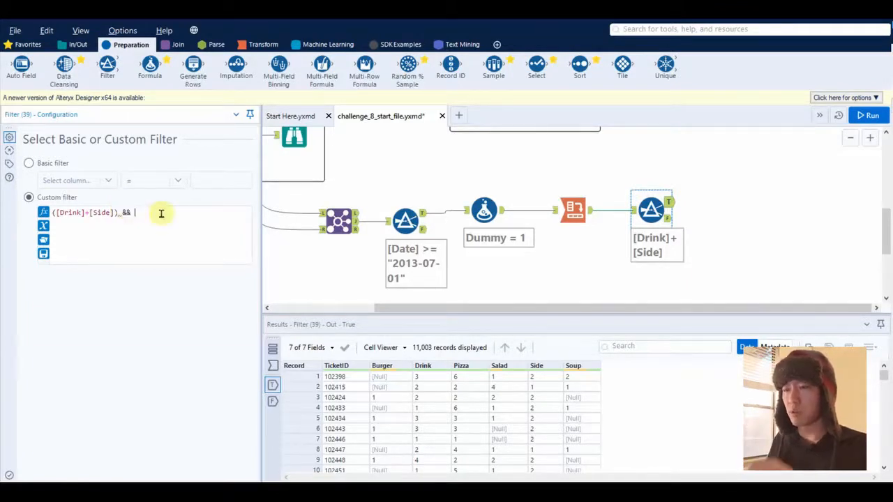
text(()
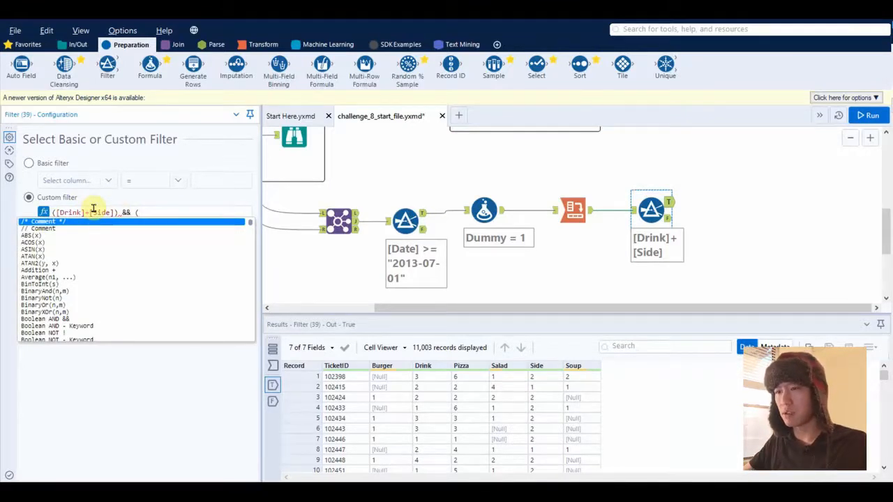
text([Pizza])
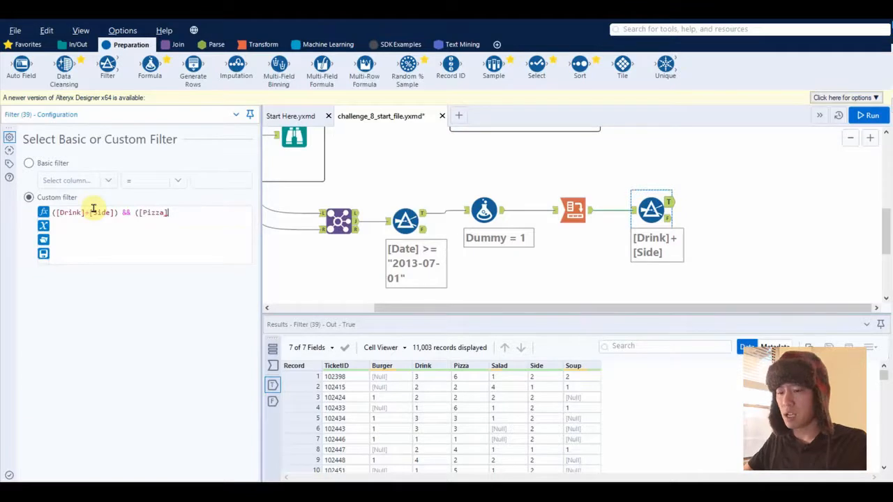
key(BackSpace)
key(BackSpace)
key(BackSpace)
key(BackSpace)
key(BackSpace)
key(BackSpace)
key(BackSpace)
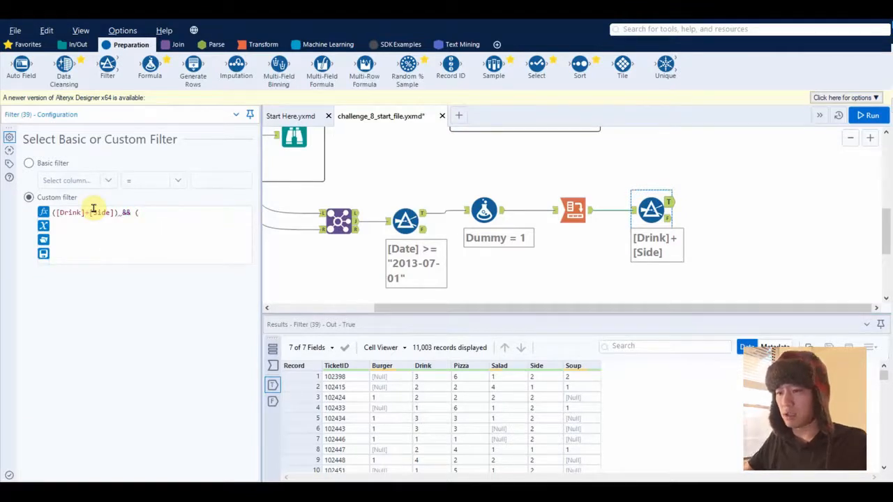
Step: Add !IsNull([Pizza]) to the second group of the Filter expression, followed by the || operator
text((isnu)
key(Return)
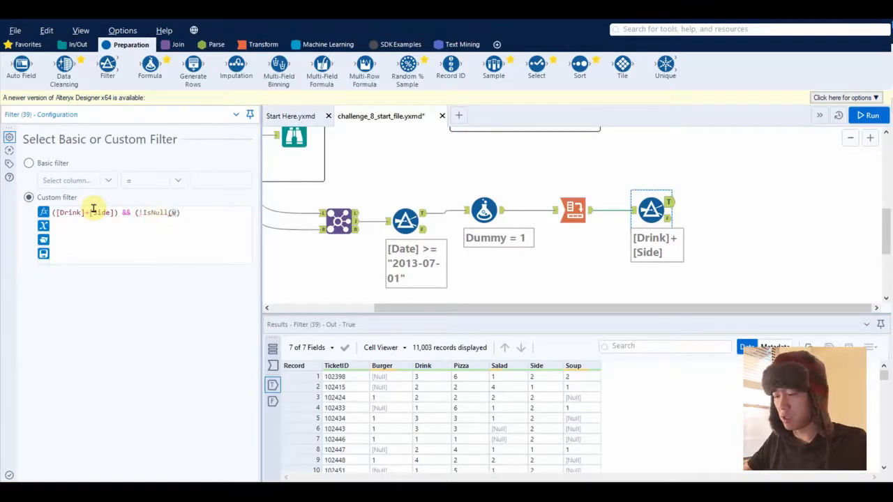
text([Pizza])
key(End)
text(OR)
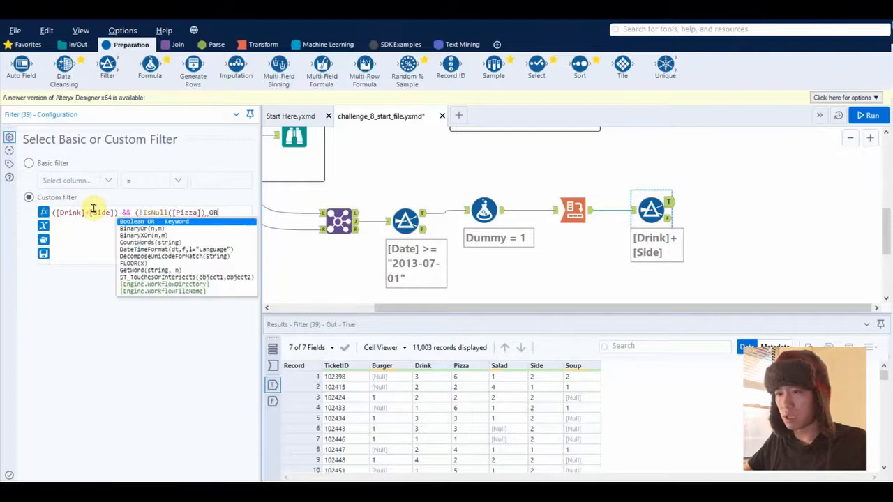
key(BackSpace)
key(BackSpace)
text(|| !)
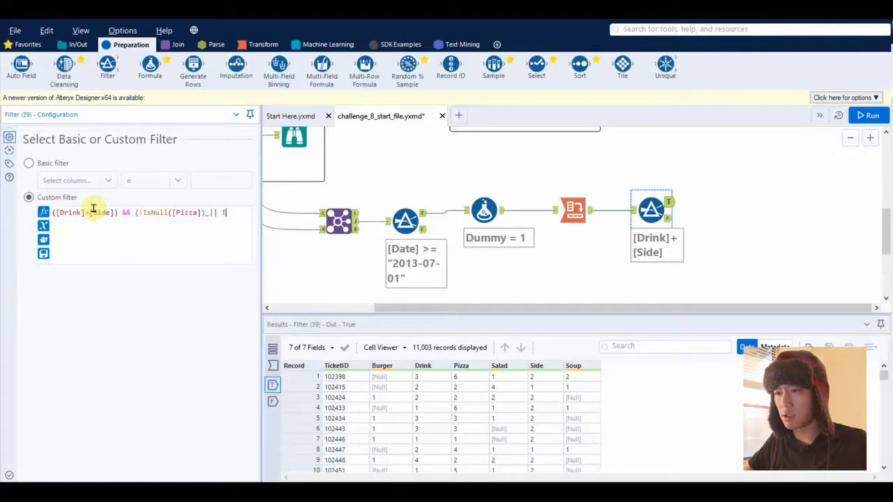
Step: Complete the Filter expression with !IsNull([Burger]) and close the second group's parenthesis
text(Is)
text(Null(v))
key(Tab)
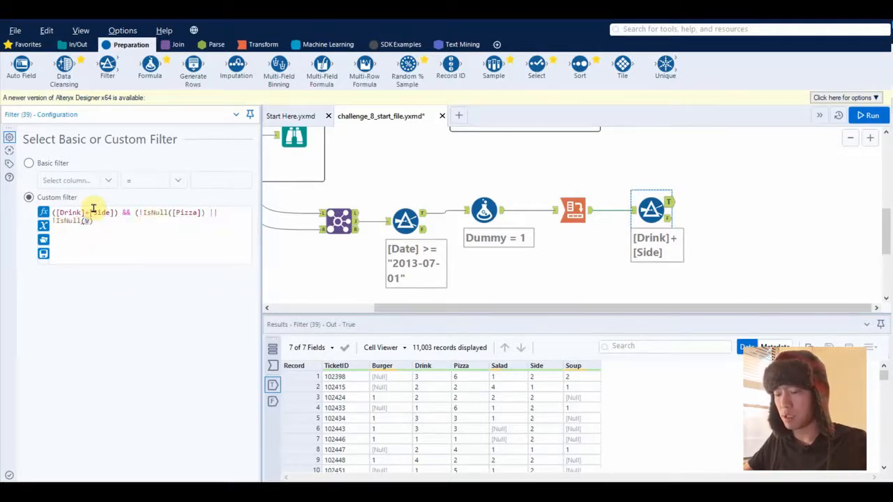
text(B)
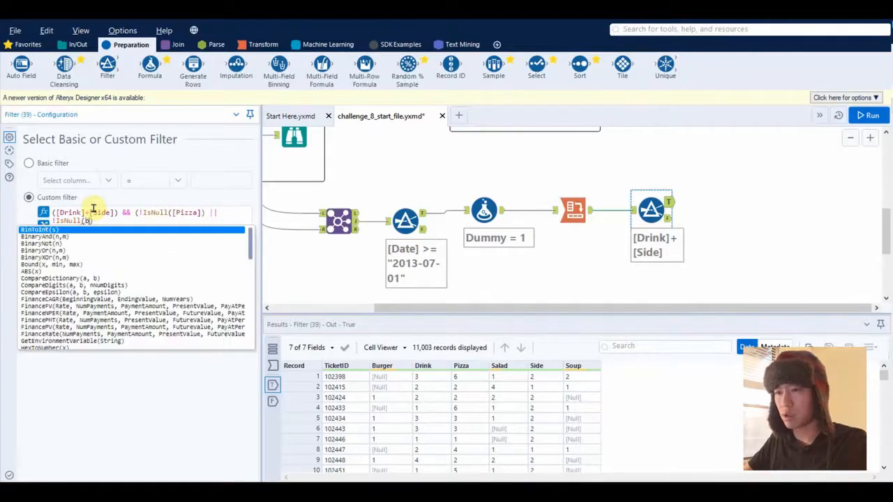
text(u)
key(Tab)
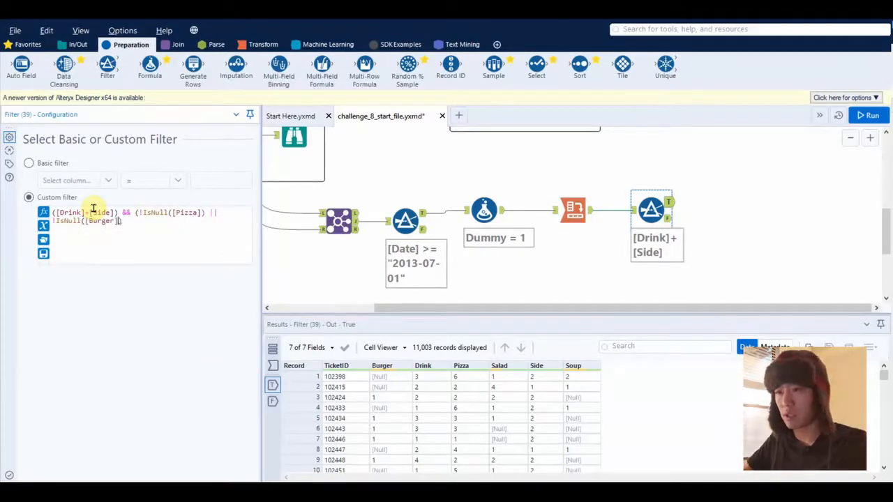
Step: Run the workflow and review the Filter's true output against its combined expression
key(ctrl+r)
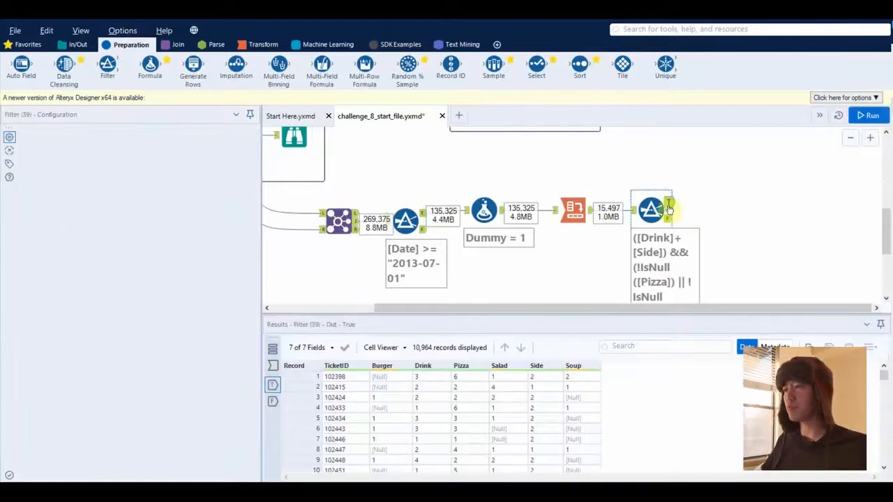
click(668, 208)
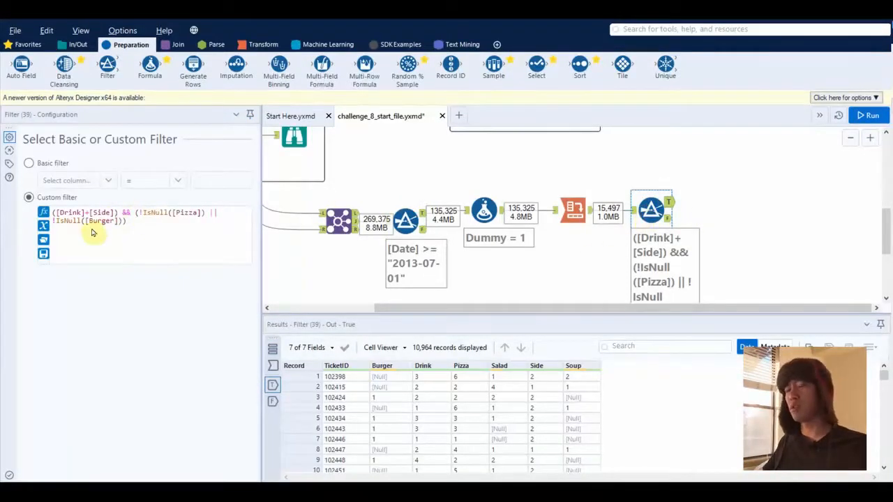
click(125, 212)
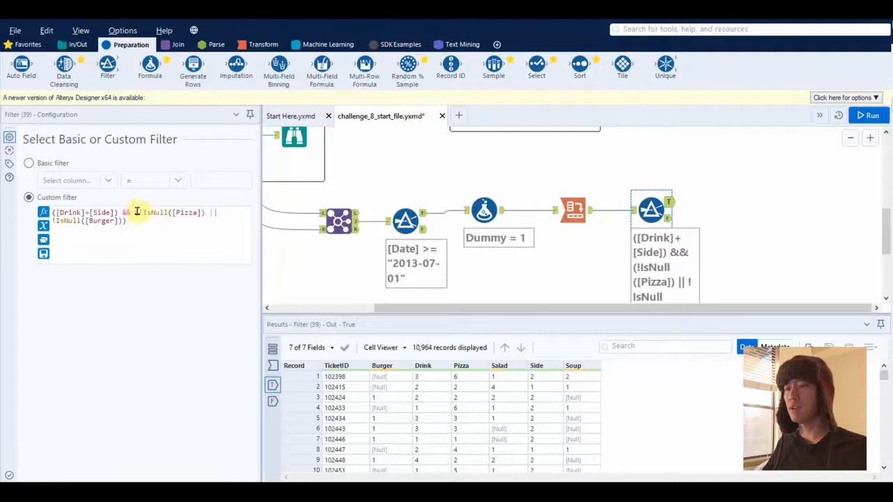
Step: Check the Filter's Pizza and Burger conditions against the meal deal requirements in the challenge description
double_click(204, 212)
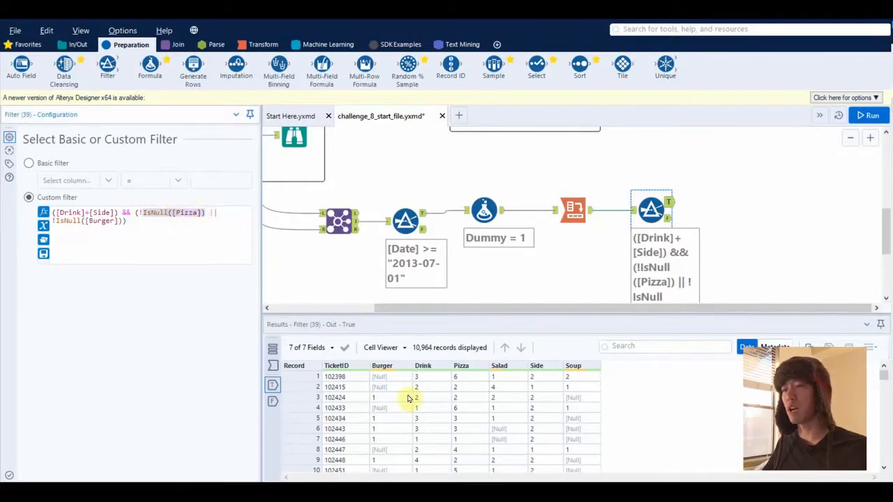
click(150, 215)
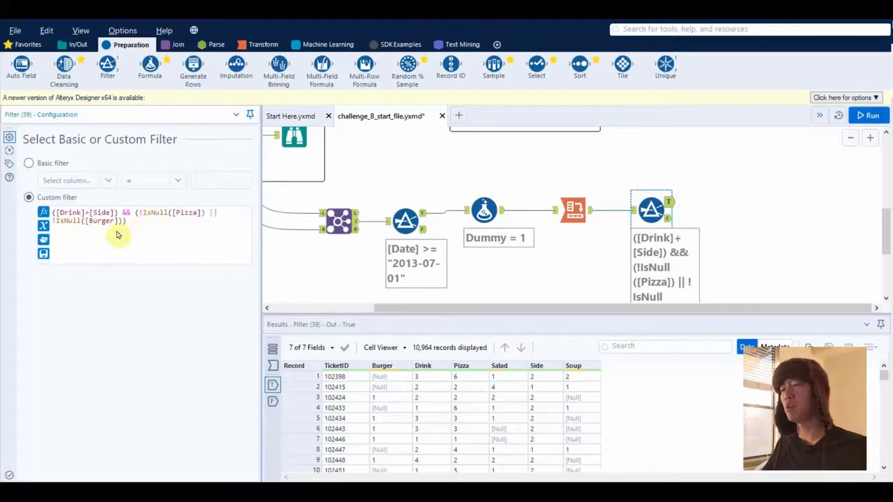
scroll(509, 193, up, 10)
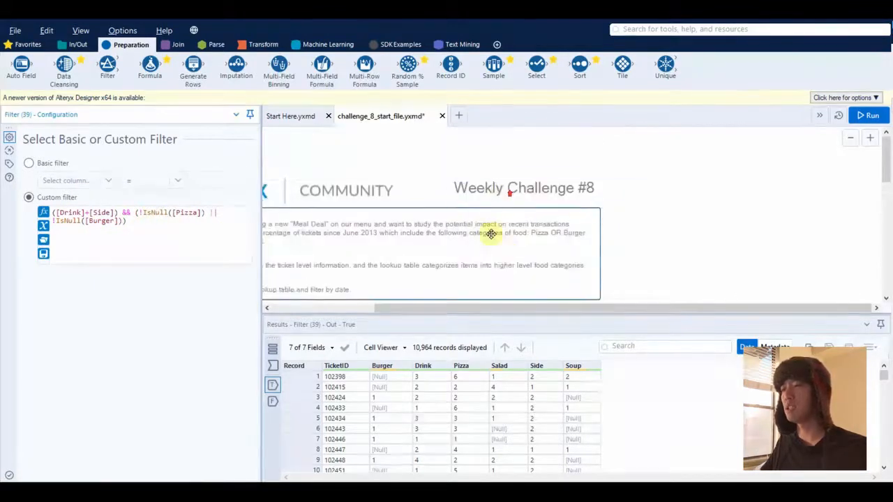
scroll(578, 228, down, 2)
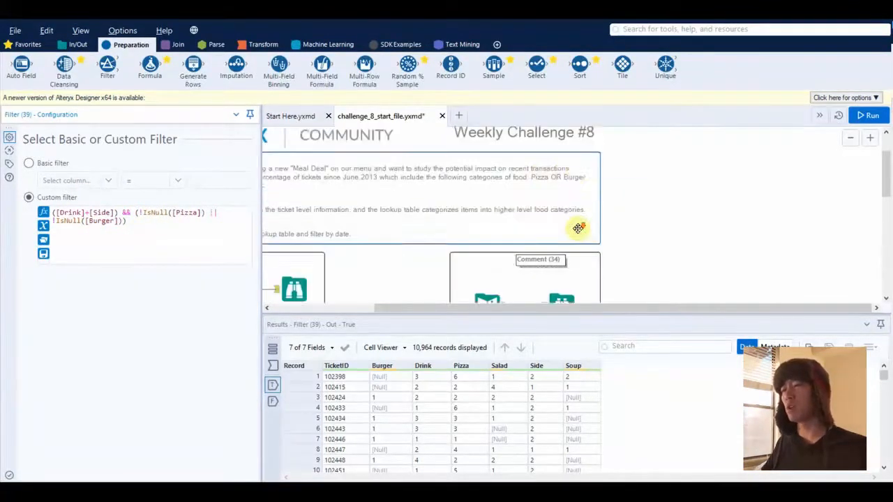
scroll(578, 228, down, 5)
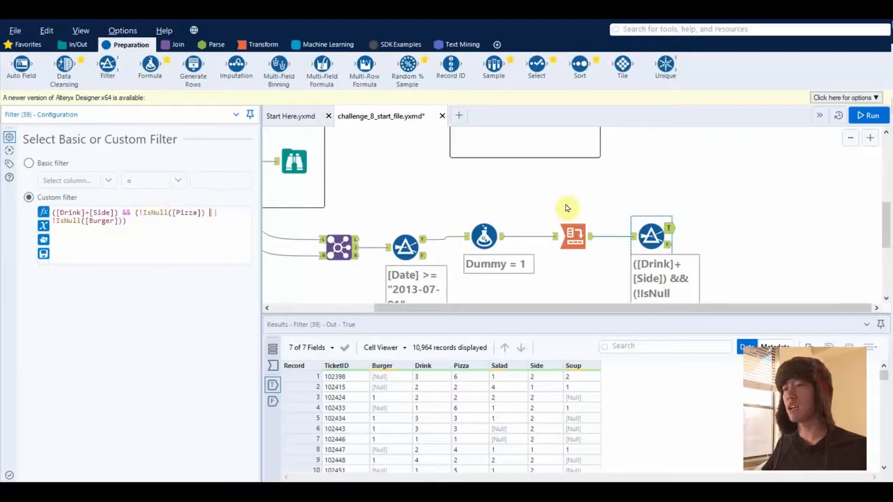
scroll(566, 208, down, 1)
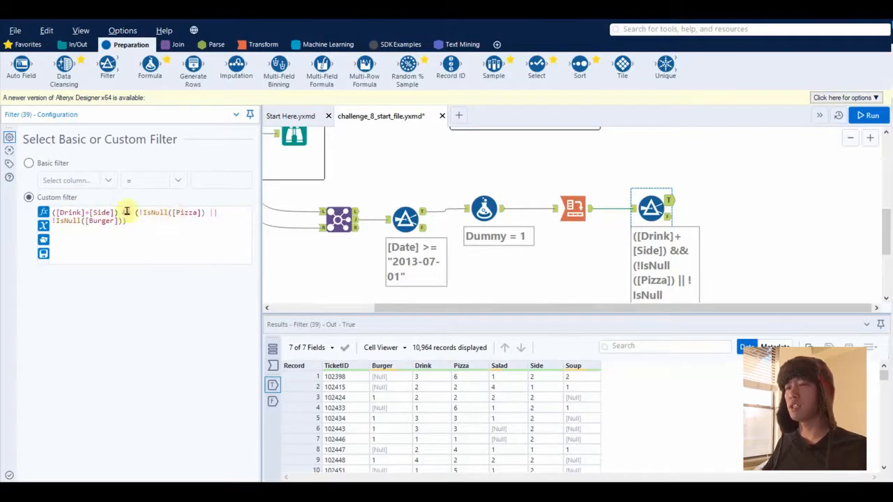
Step: Filter the Pizza column of the Filter's true output preview to null values
mouse_move(480, 368)
click(485, 365)
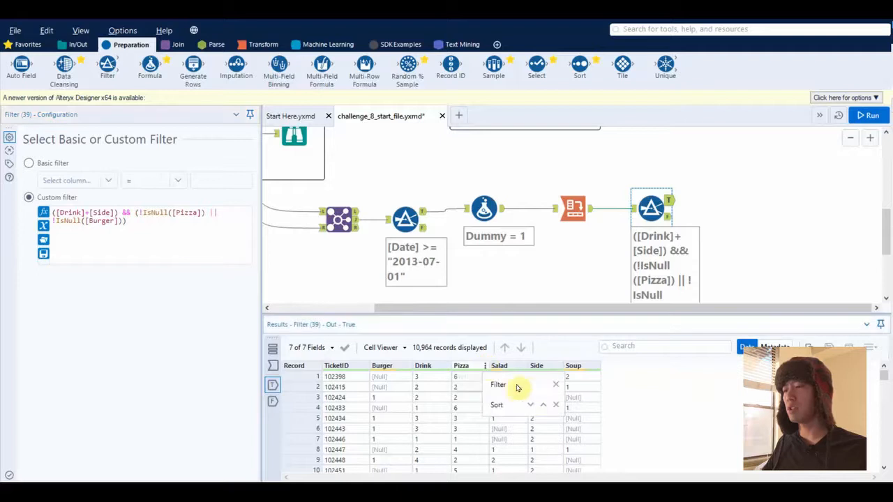
click(513, 384)
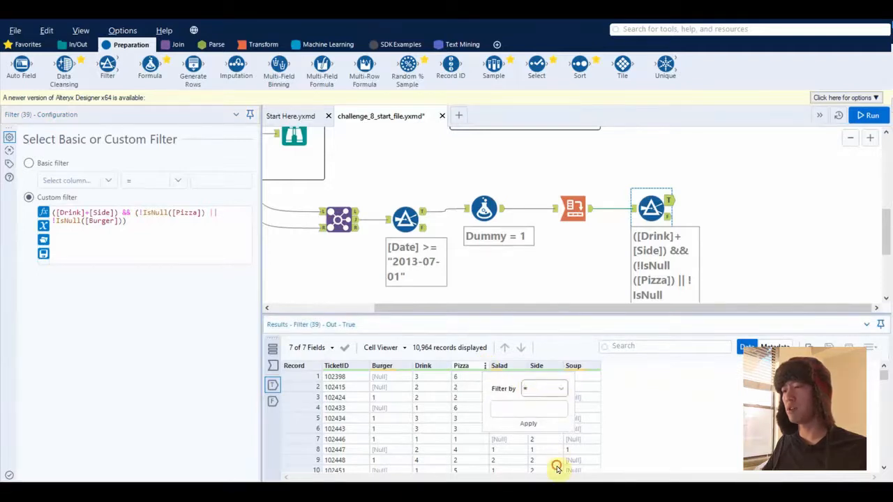
click(545, 389)
click(539, 421)
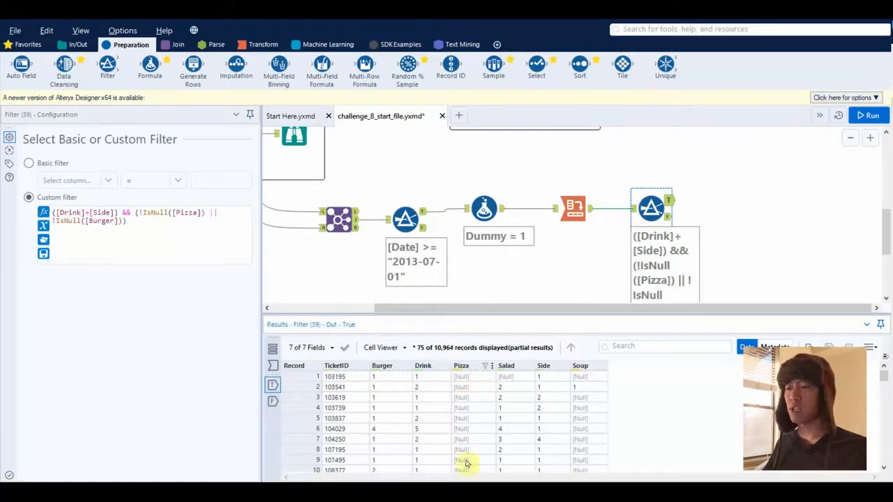
Step: Sort the previewed Burger column ascending to check the burger-only tickets, and reload the Filter's unfiltered true output
click(408, 366)
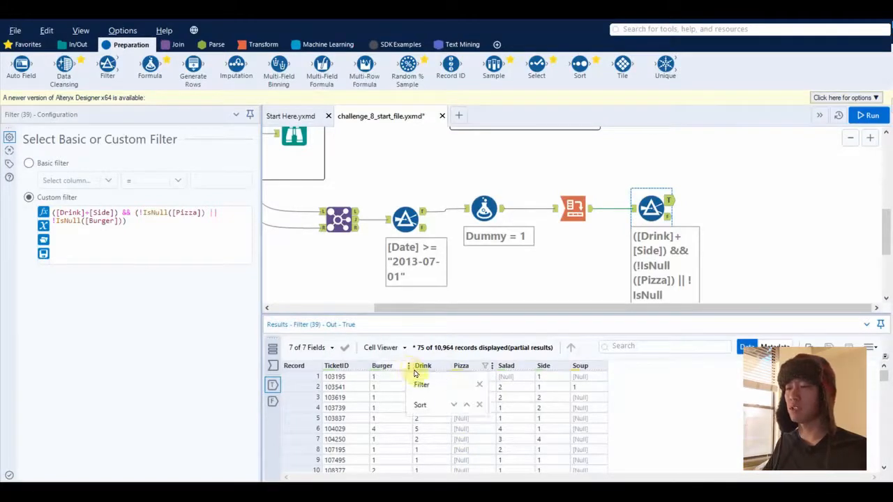
click(466, 407)
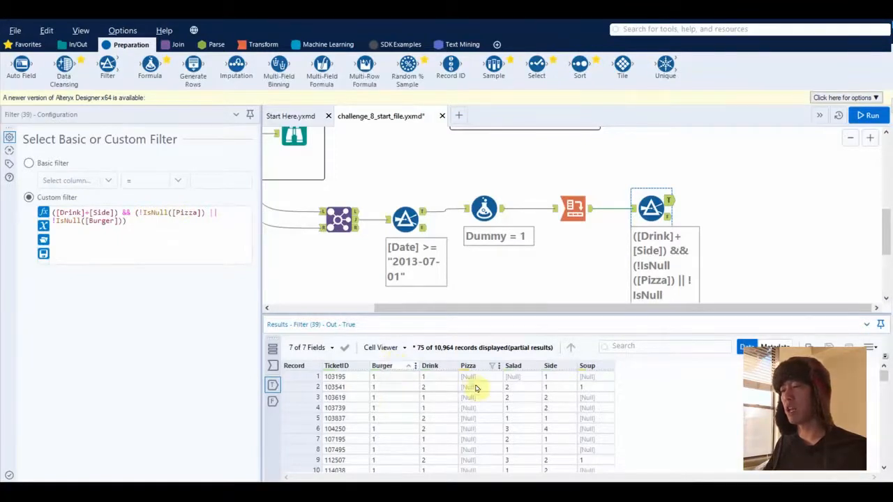
click(414, 366)
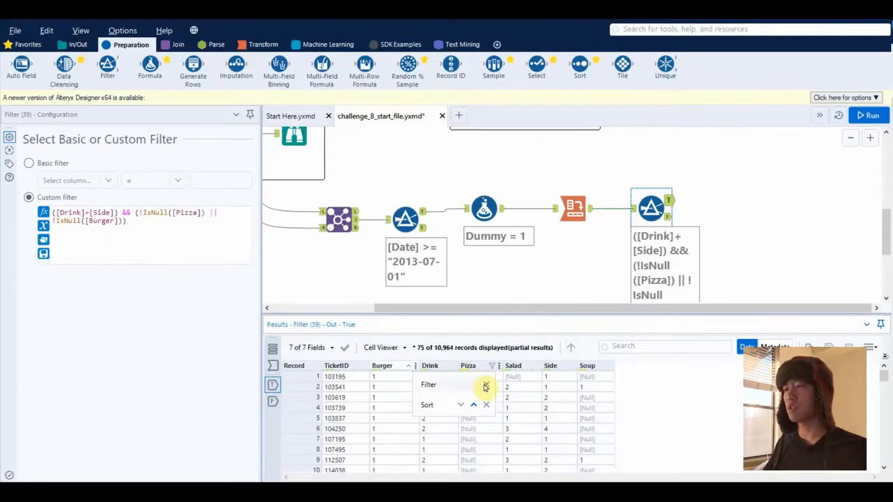
click(613, 250)
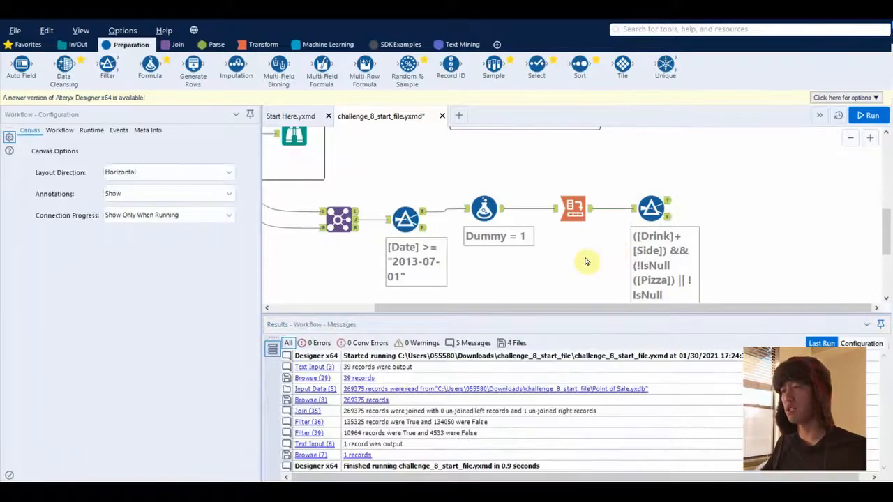
click(640, 212)
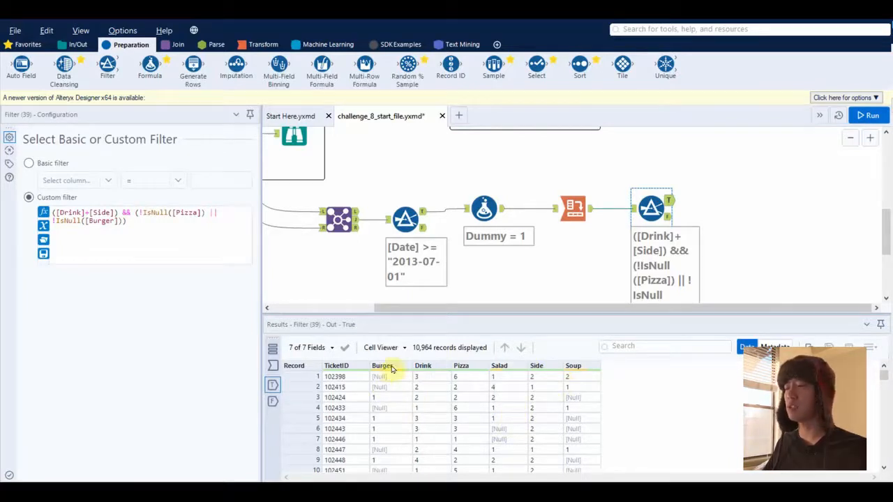
click(574, 278)
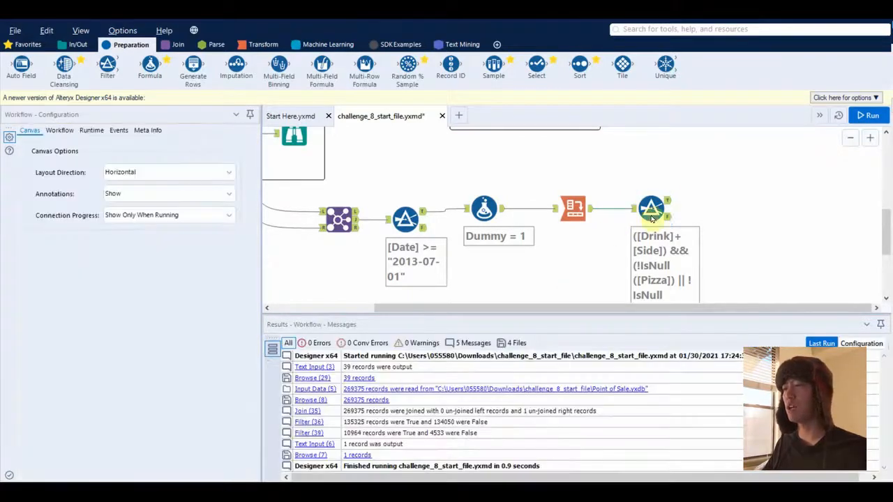
click(652, 213)
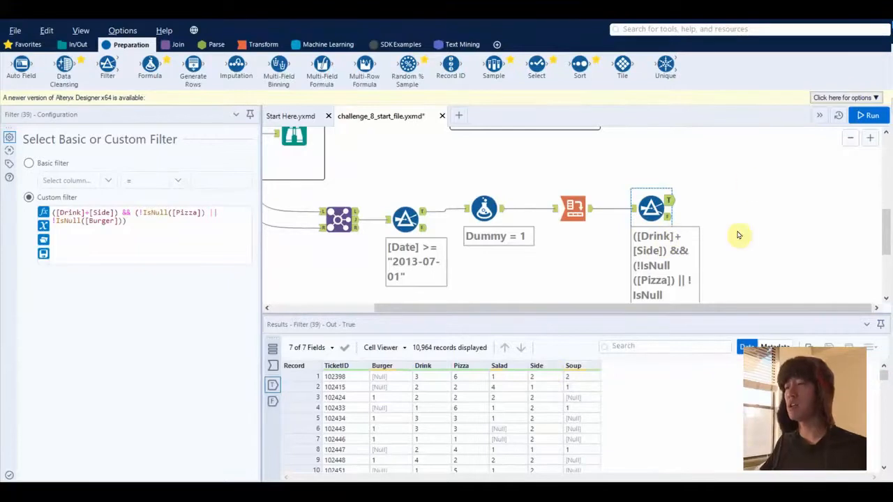
Step: Add a Summarize tool to the meal Filter's true output and give TicketID the Count Distinct Non Null action
scroll(748, 183, up, 1)
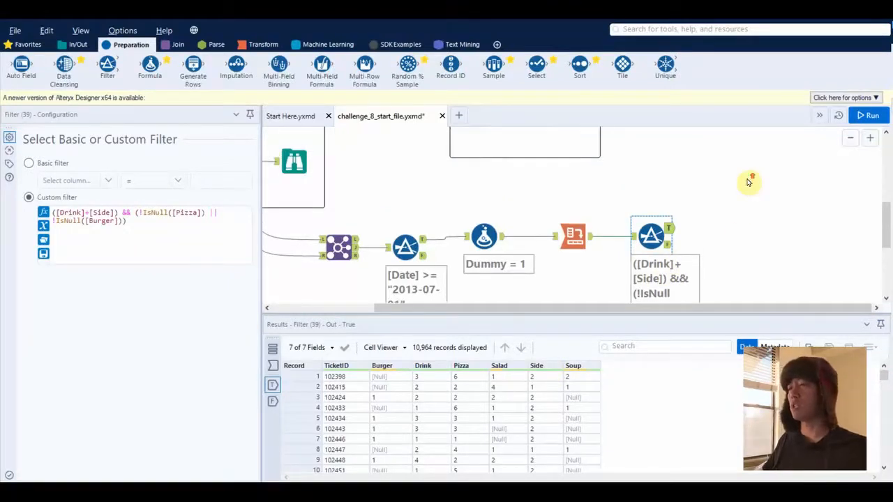
scroll(747, 182, down, 1)
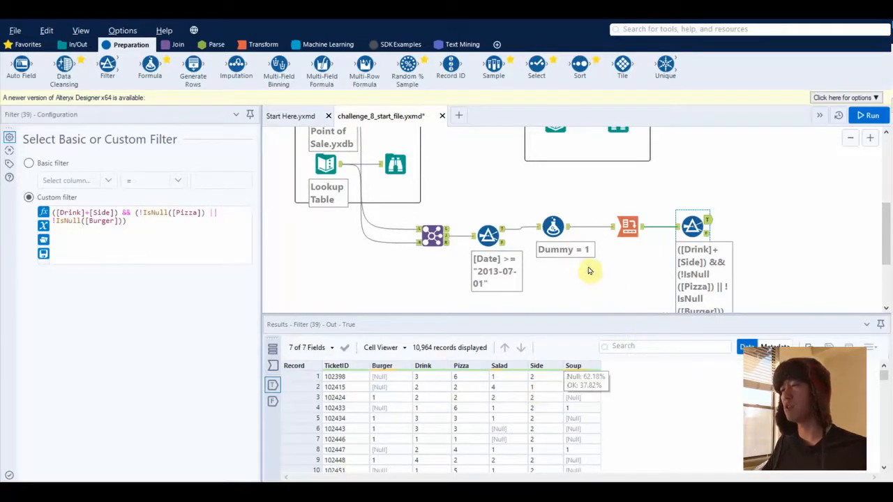
click(554, 227)
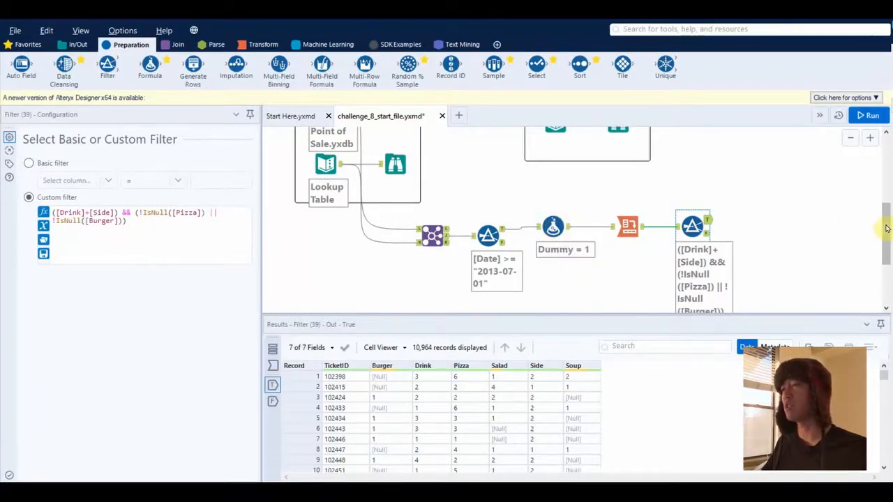
click(262, 44)
drag(210, 67, 766, 219)
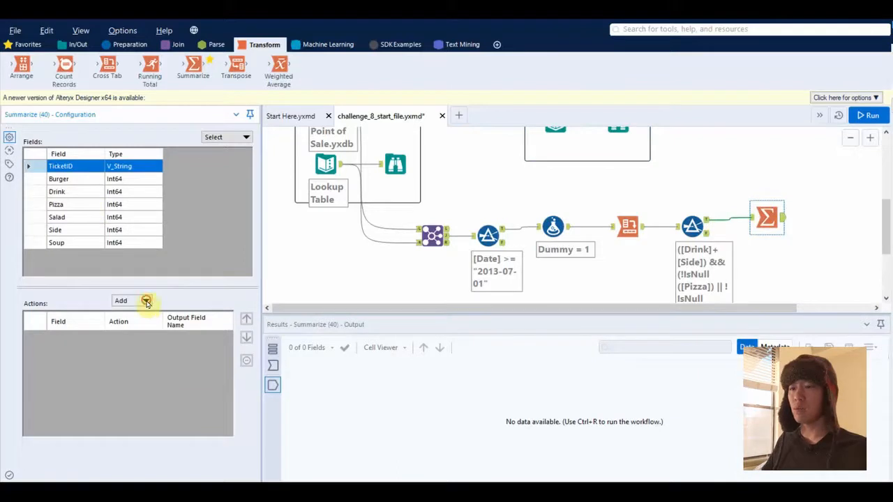
click(166, 300)
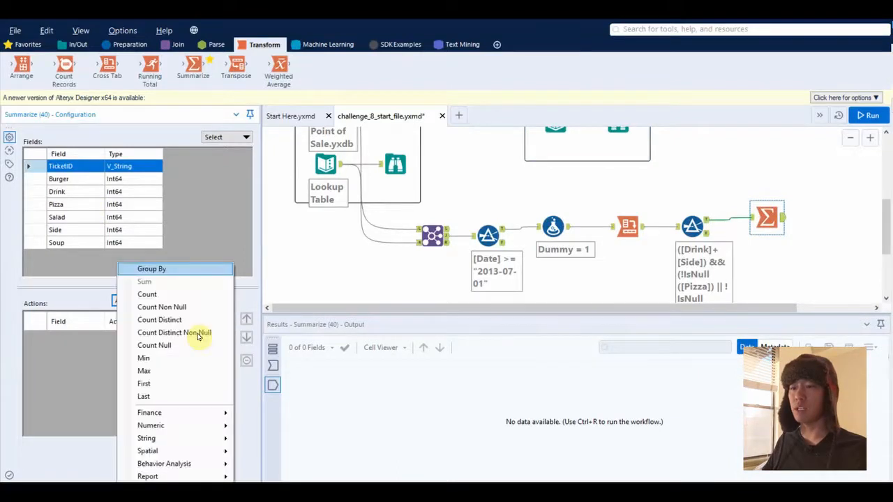
click(198, 336)
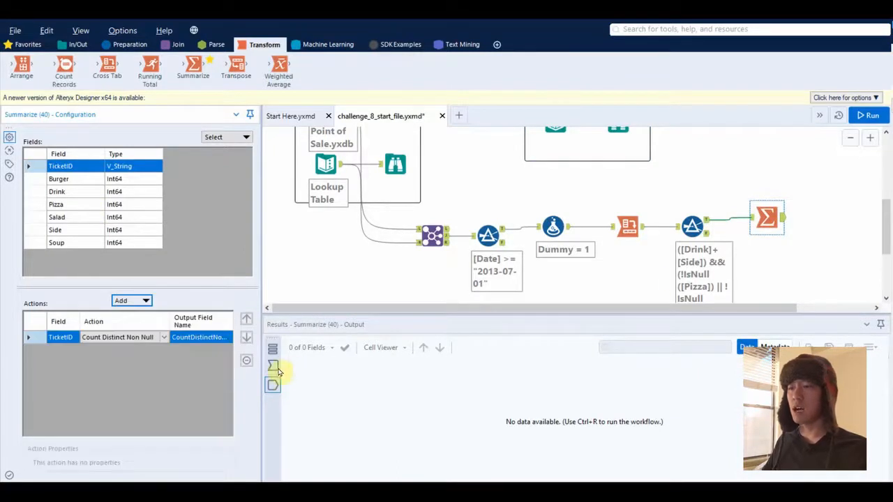
Step: Check the meal Filter's output and rename the Summarize tool's TicketID count output field Total Meals
click(692, 225)
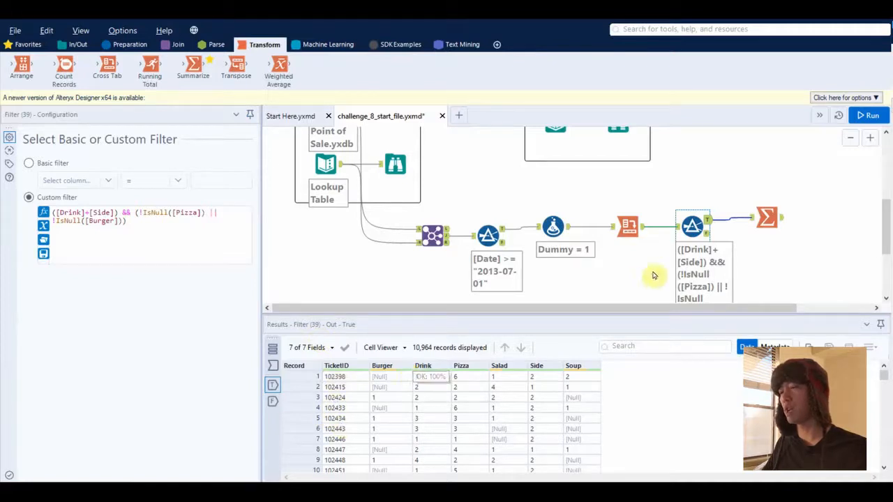
click(766, 217)
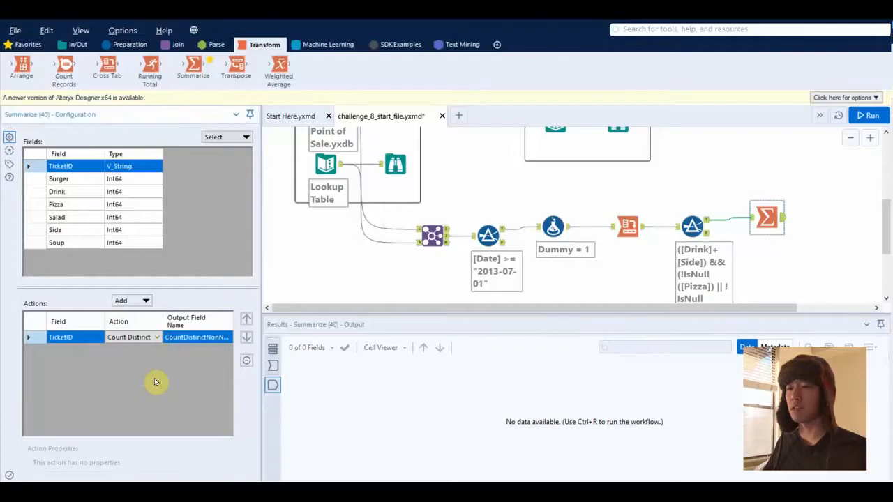
click(157, 338)
click(661, 292)
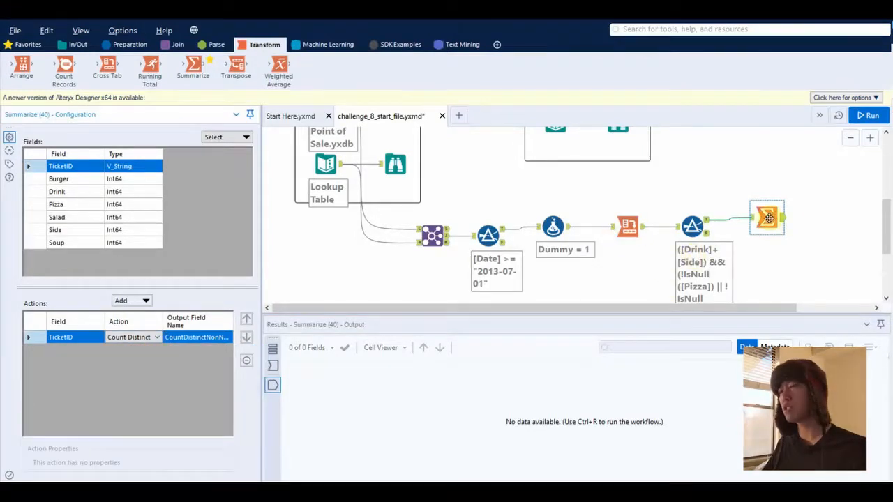
click(198, 337)
click(199, 337)
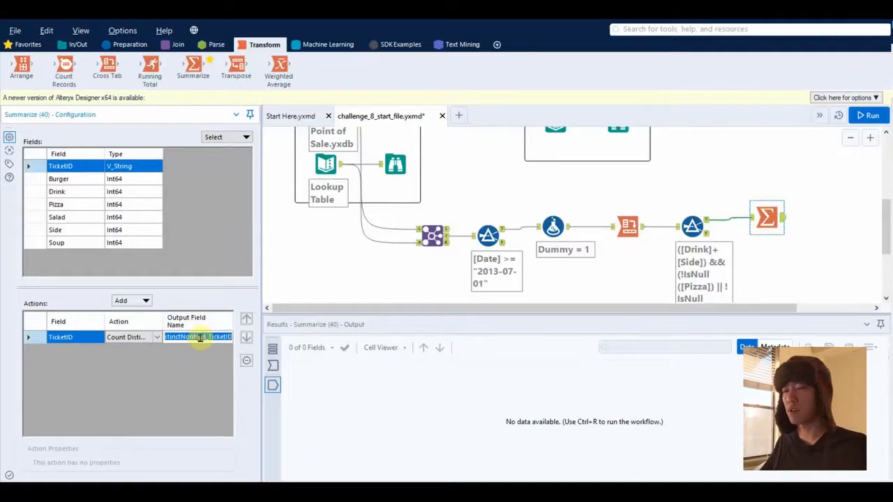
text(Total)
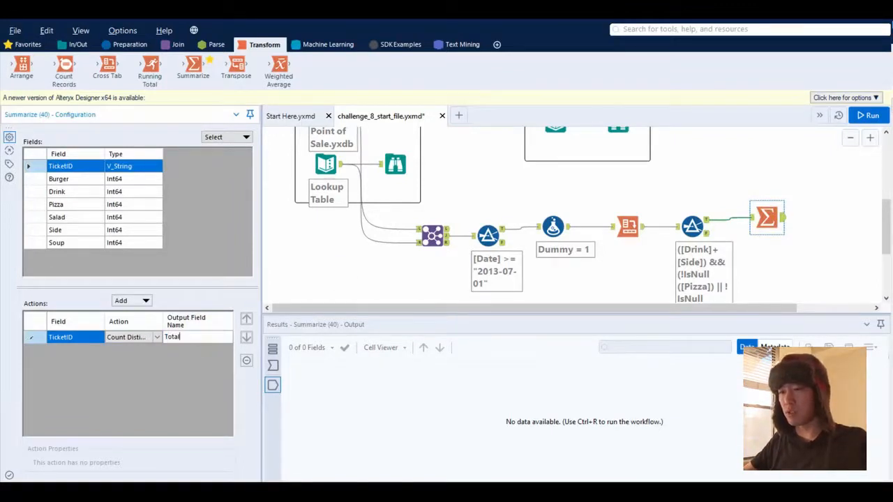
text( Meals)
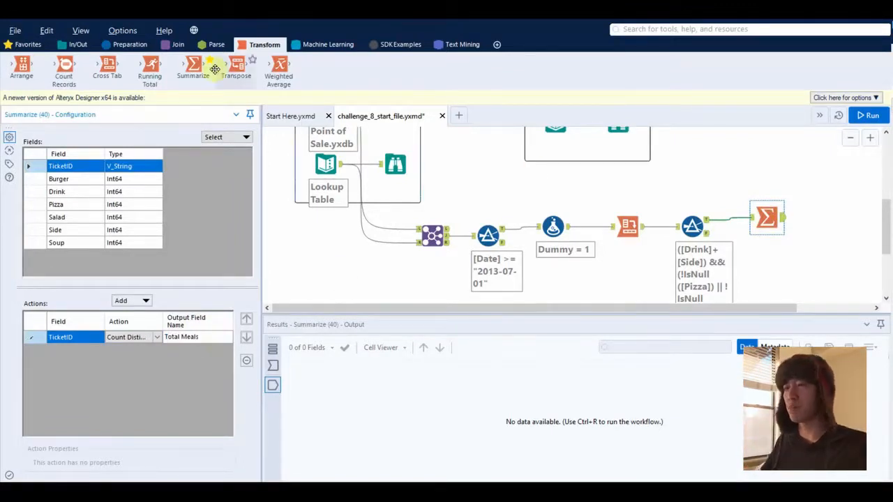
Step: Add a second Summarize tool to the date Filter's true output with Count Distinct Non Null on TicketID, and view its input records
drag(194, 66, 544, 200)
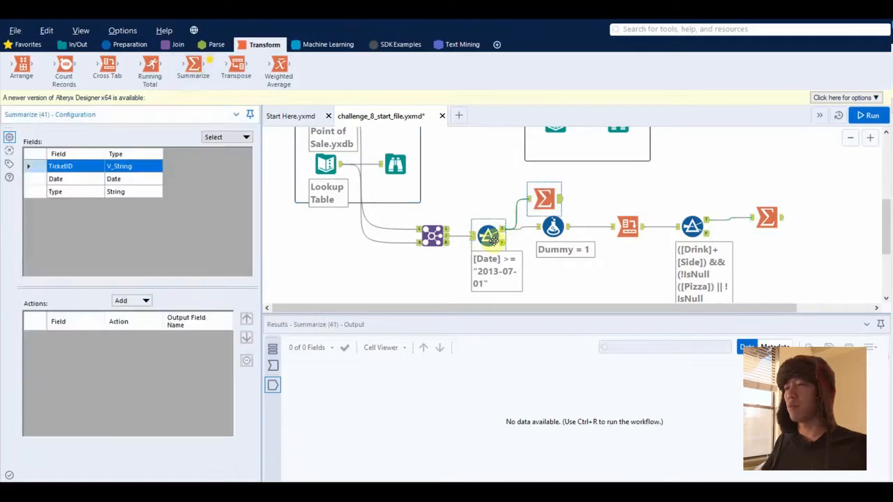
click(491, 238)
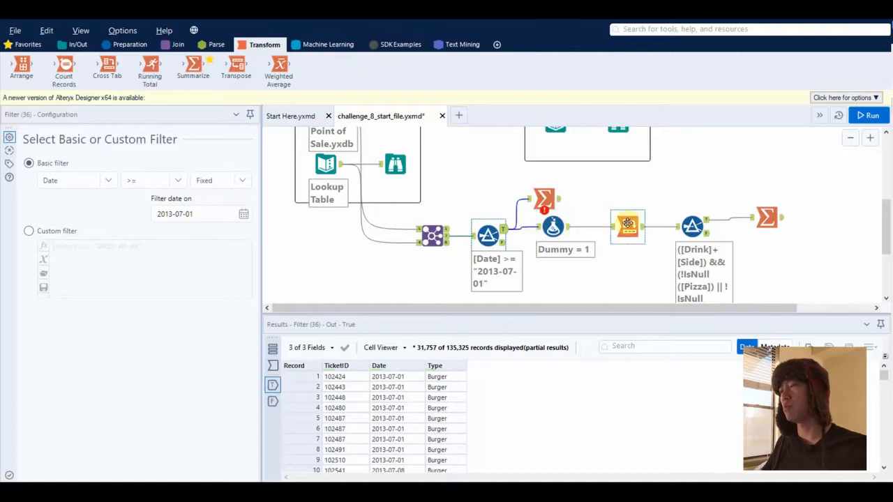
click(627, 223)
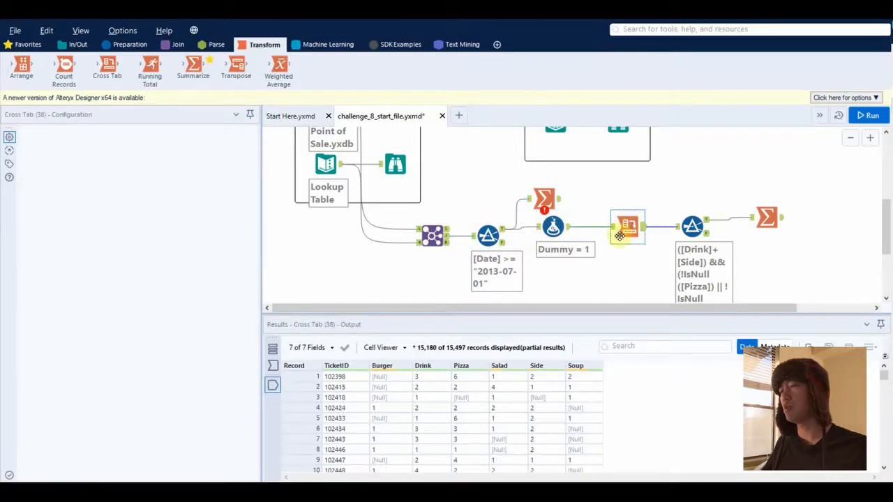
click(545, 205)
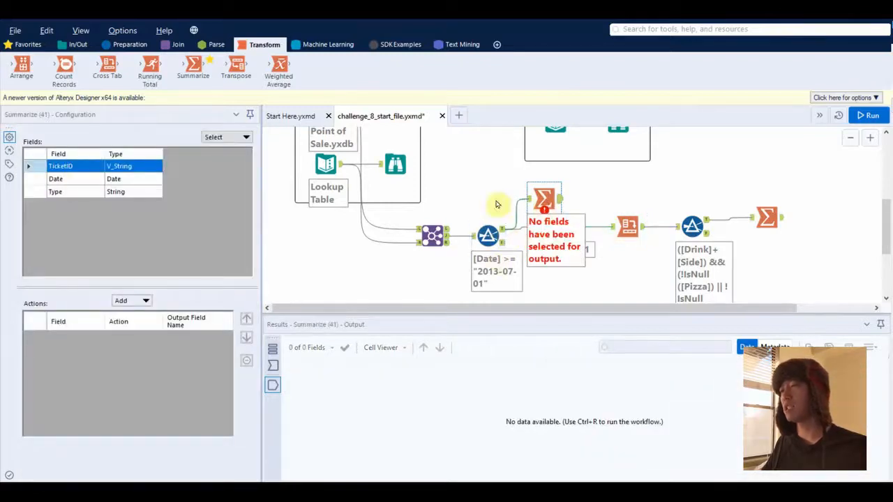
click(147, 304)
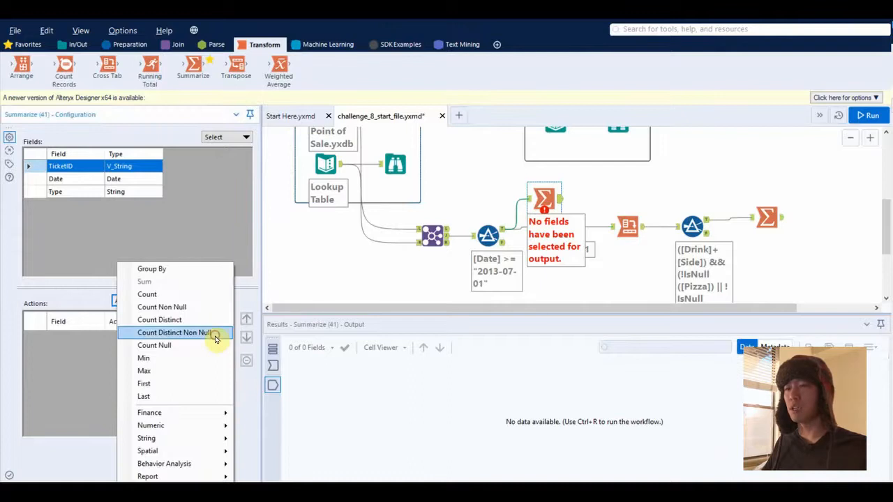
click(210, 334)
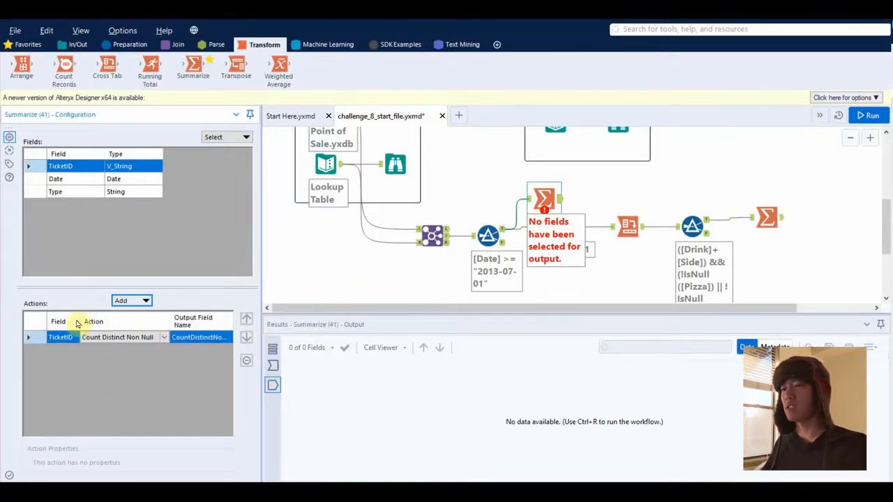
click(272, 365)
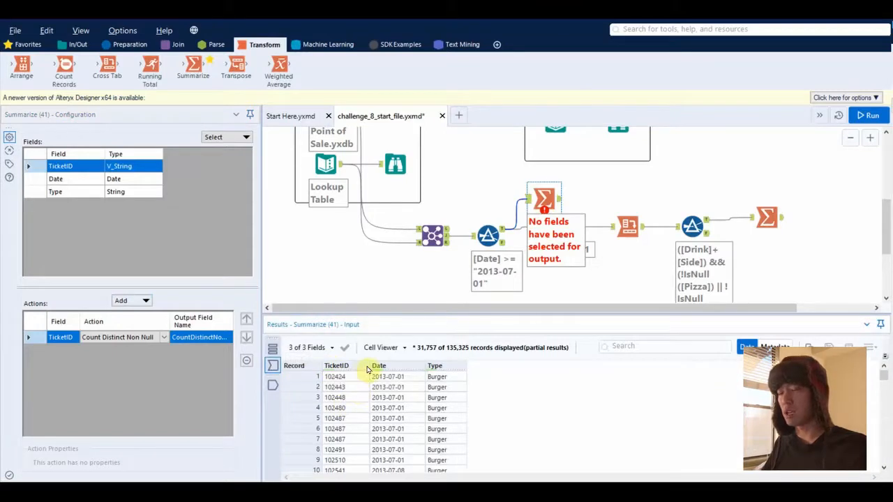
Step: Check the repeated ticket IDs, rename the second Summarize tool's TicketID count output field Total Tickets, and run the workflow
click(344, 396)
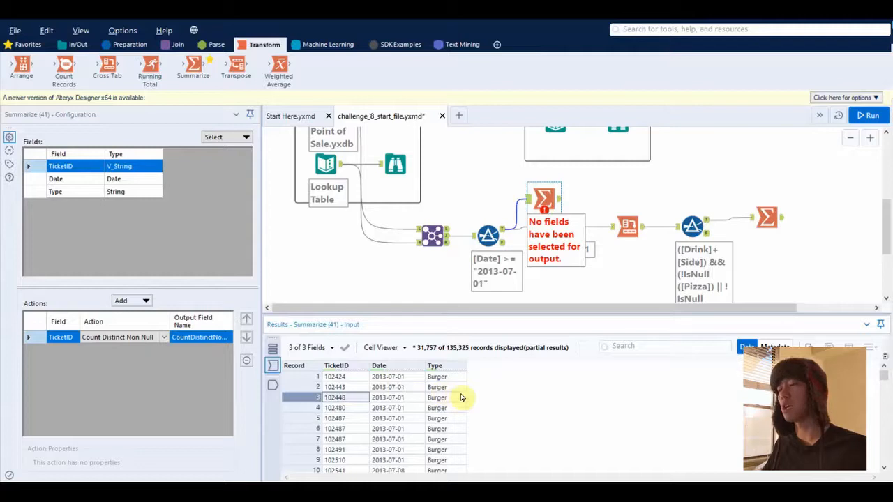
click(350, 420)
click(340, 438)
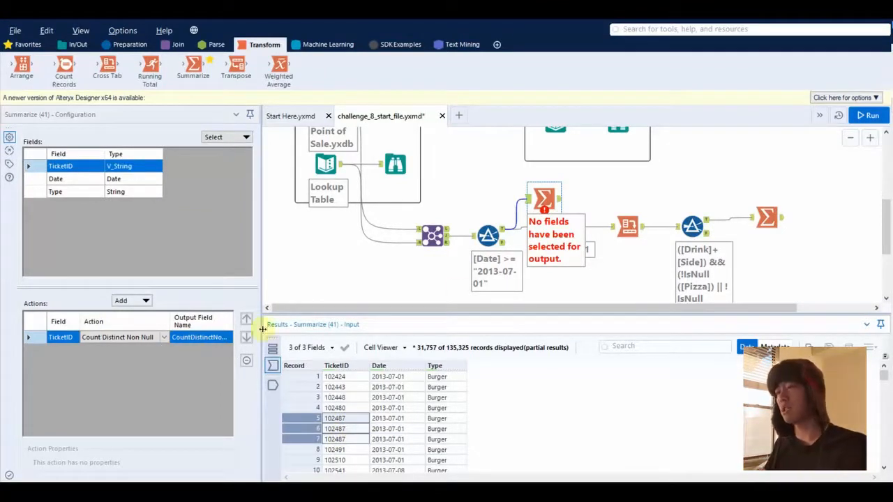
click(199, 338)
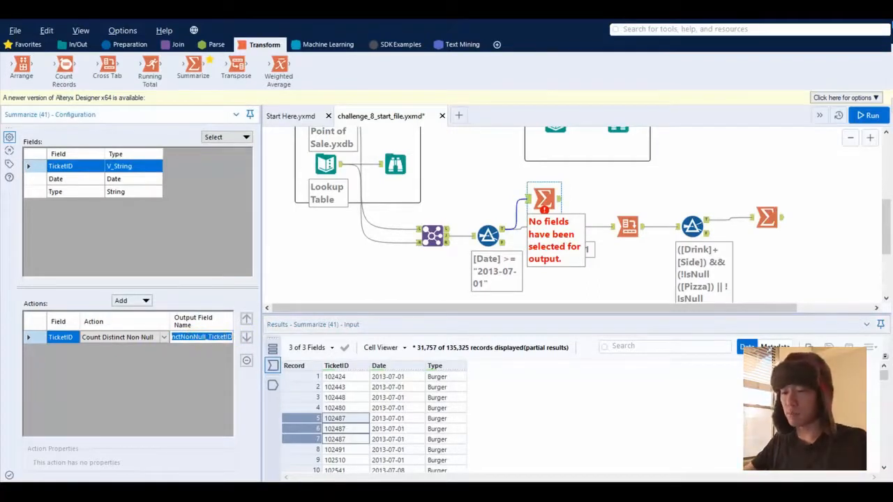
text(Total Tickets)
click(644, 198)
key(ctrl+r)
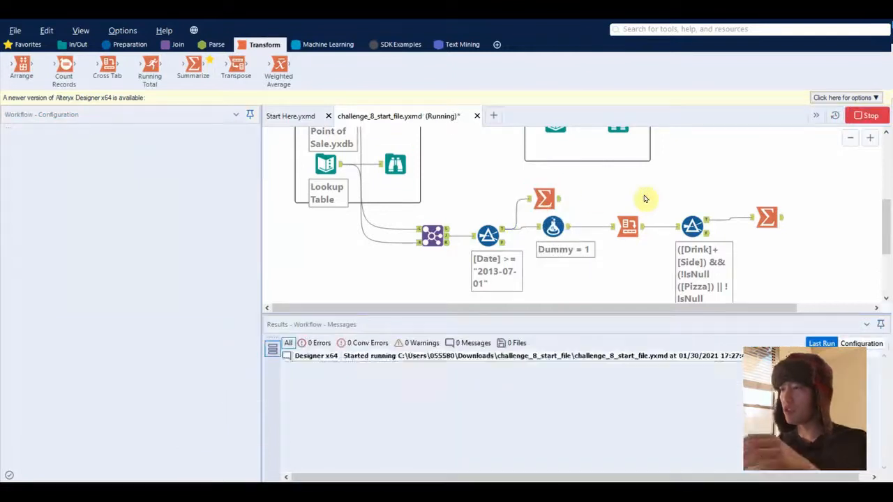
Step: Compare the Total Tickets and Total Meals Summarize outputs with the challenge's expected output table
drag(544, 199, 553, 189)
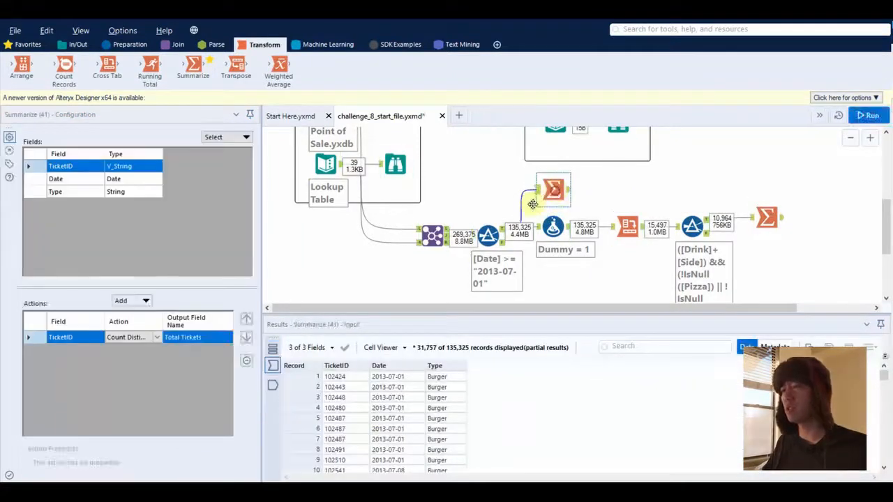
click(273, 384)
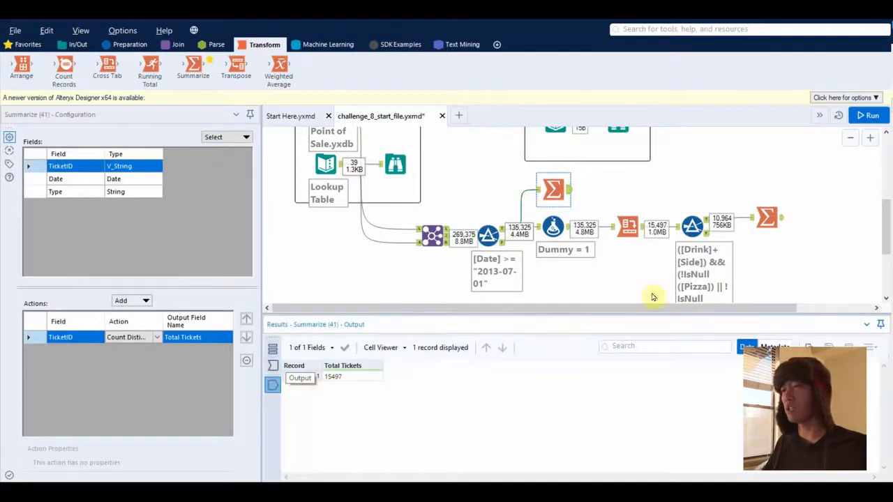
click(770, 222)
scroll(558, 178, up, 2)
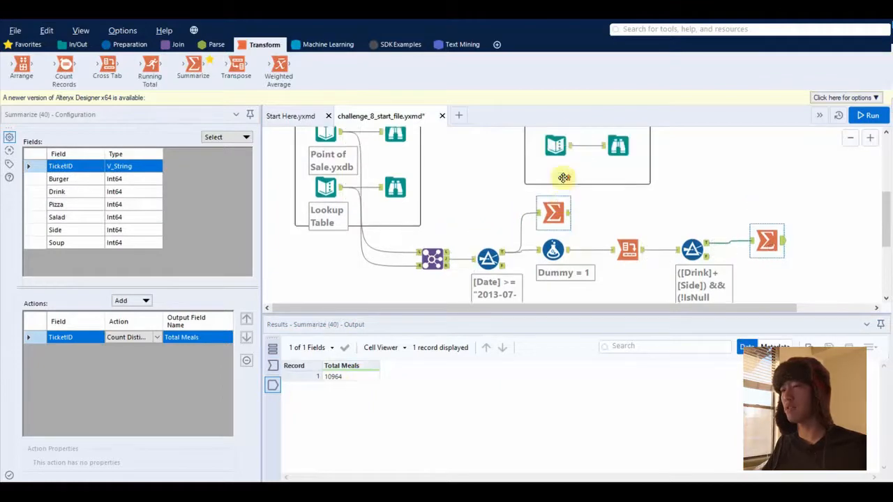
click(560, 173)
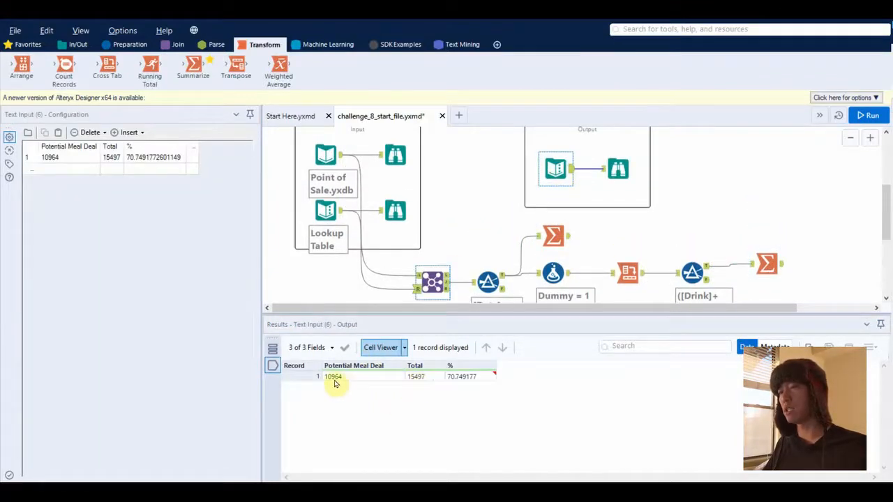
click(555, 236)
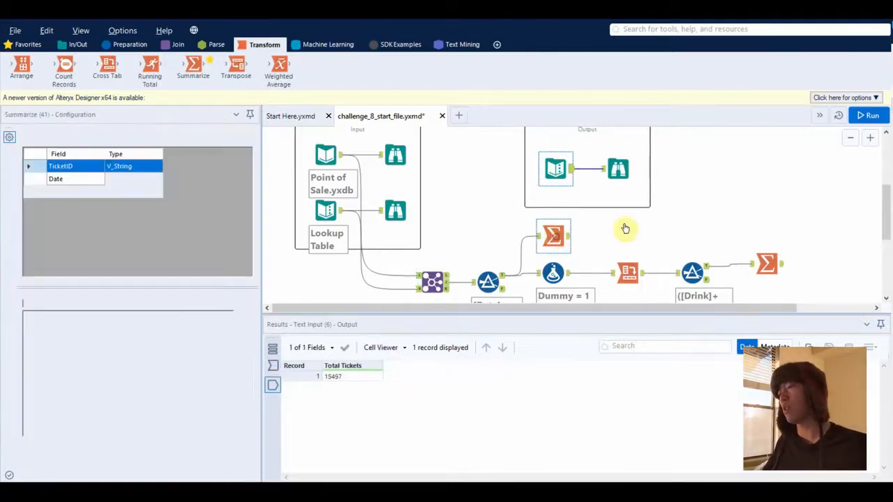
Step: Check the date Filter's condition against the start date in the challenge objective
scroll(648, 215, down, 1)
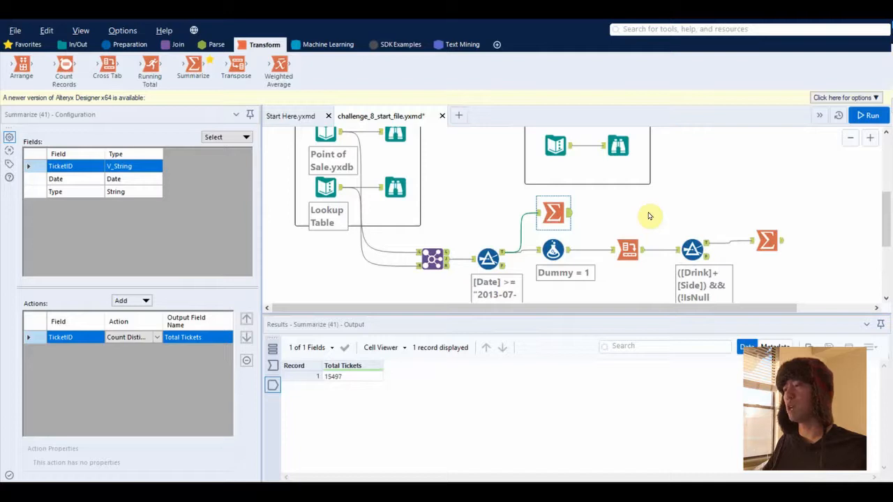
click(488, 258)
scroll(494, 255, down, 1)
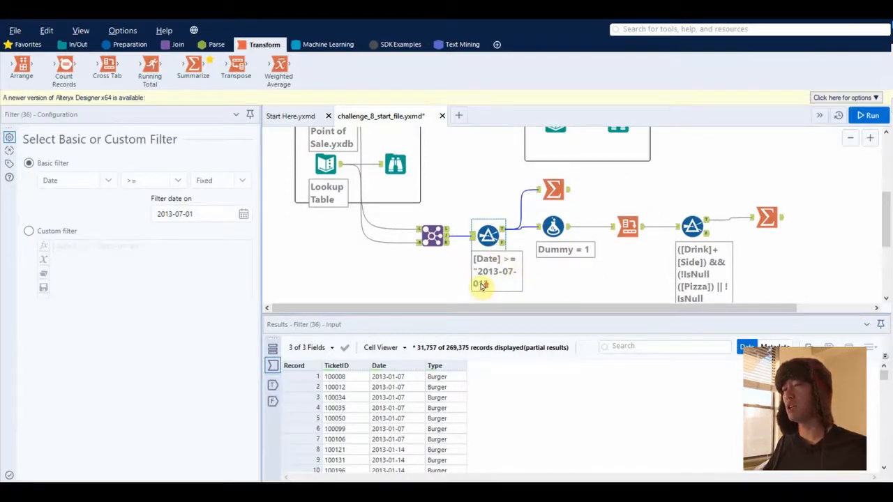
scroll(489, 223, up, 7)
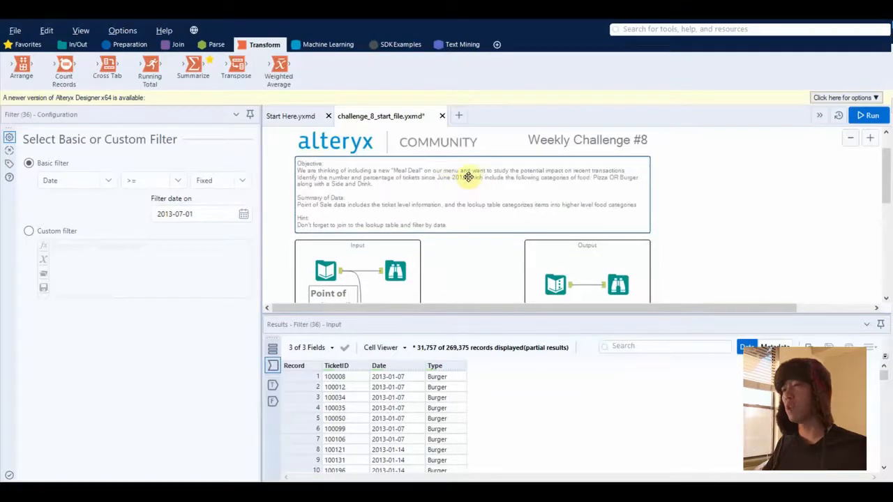
scroll(496, 237, down, 5)
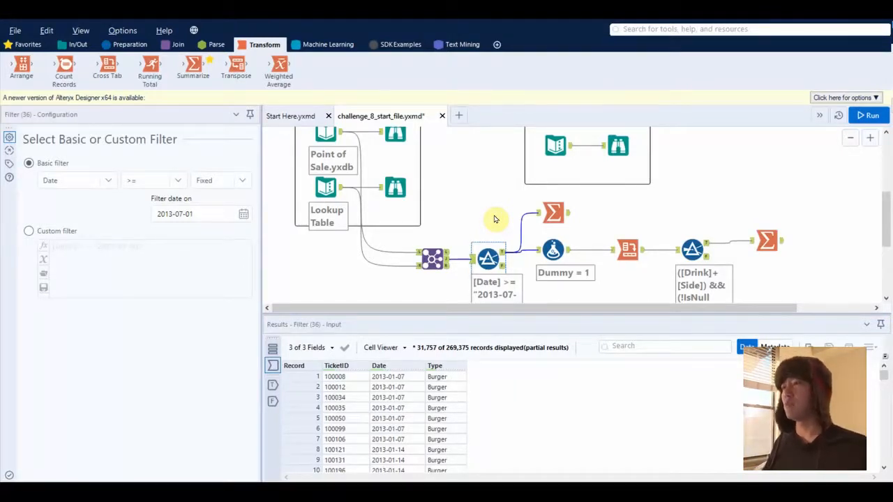
Step: Shift the tools after the date Filter to make more room, and view the Total Meals Summarize output
drag(811, 207, 571, 266)
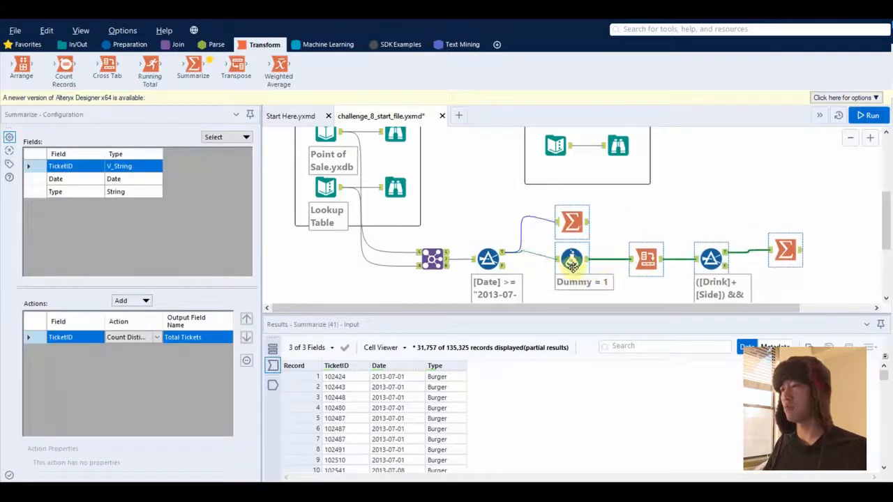
click(787, 231)
click(784, 250)
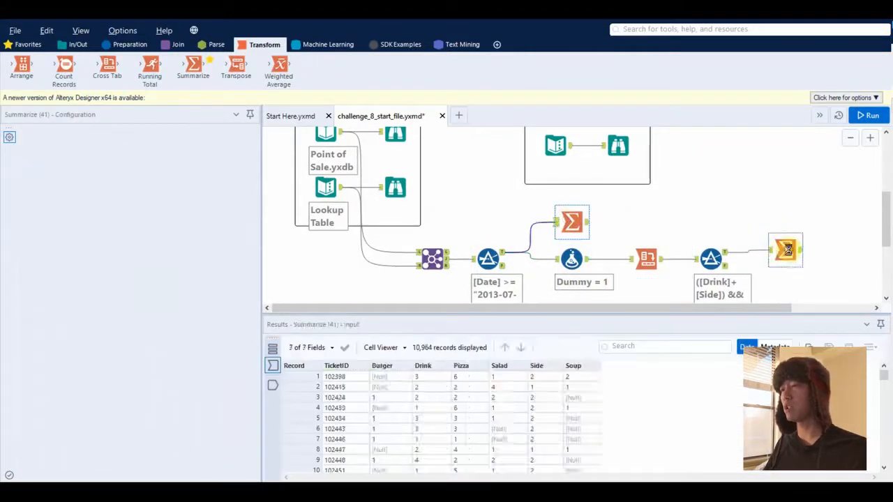
click(272, 385)
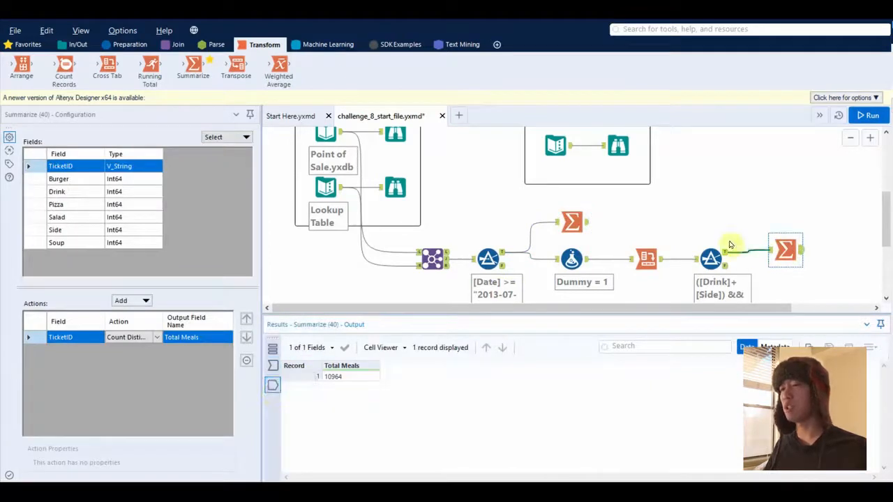
Step: Add an Append Fields tool with the Total Tickets Summarize as target and the Total Meals Summarize as source
click(137, 44)
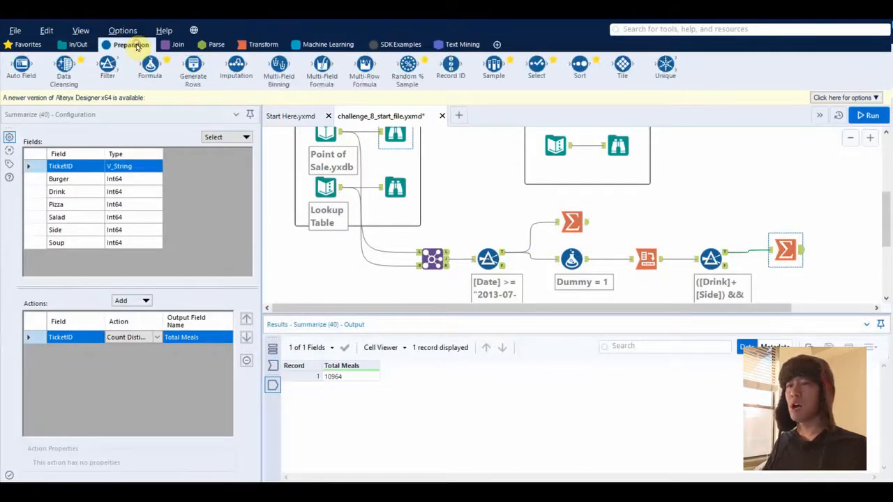
click(175, 44)
drag(21, 67, 859, 240)
drag(587, 222, 845, 235)
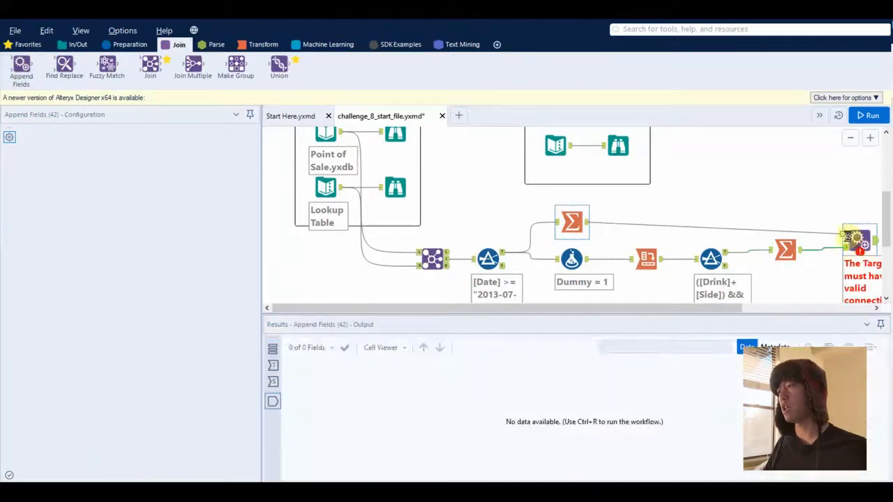
drag(733, 308, 824, 309)
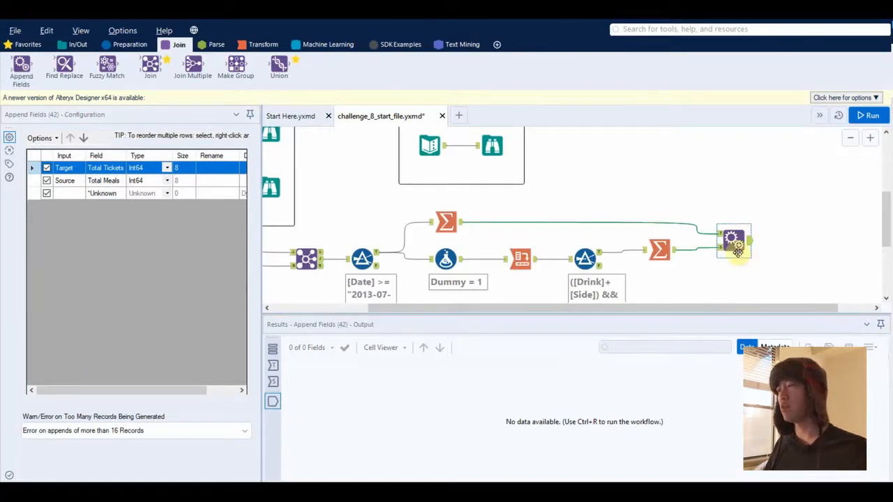
Step: Review both Summarize tools feeding Append Fields, run the workflow, and view the combined output
scroll(742, 263, up, 3)
scroll(746, 250, down, 1)
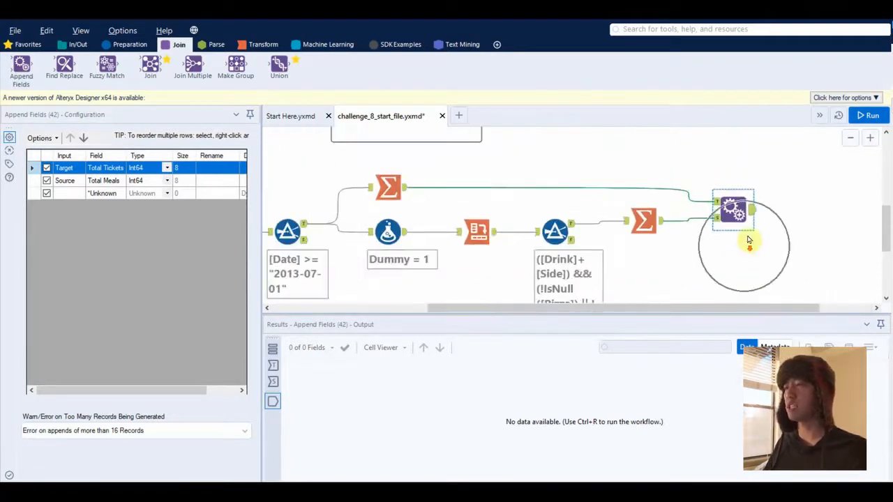
click(644, 220)
click(386, 182)
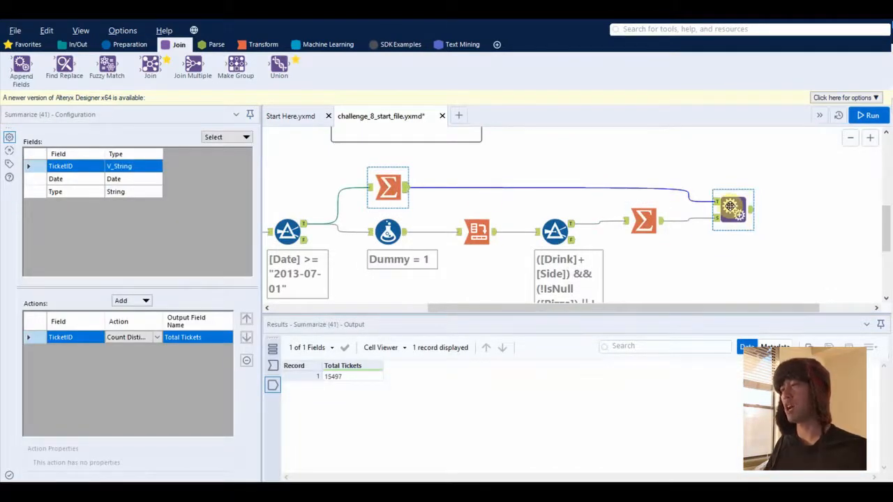
click(730, 206)
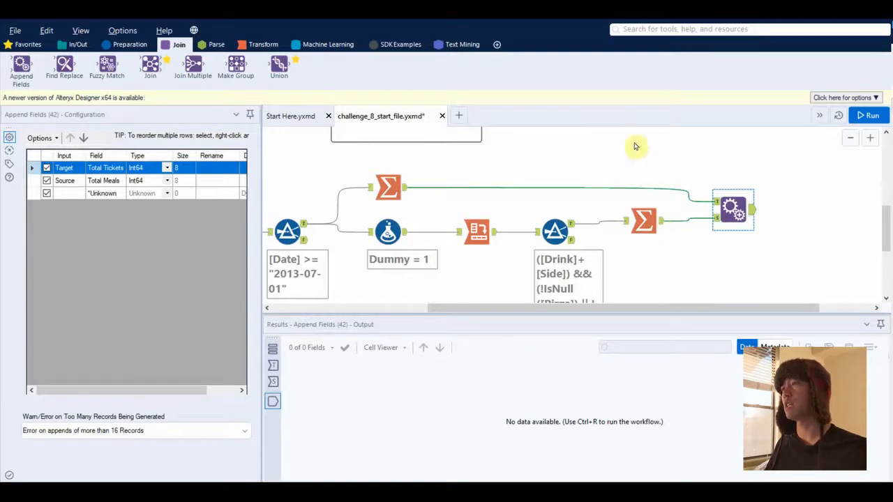
key(ctrl+r)
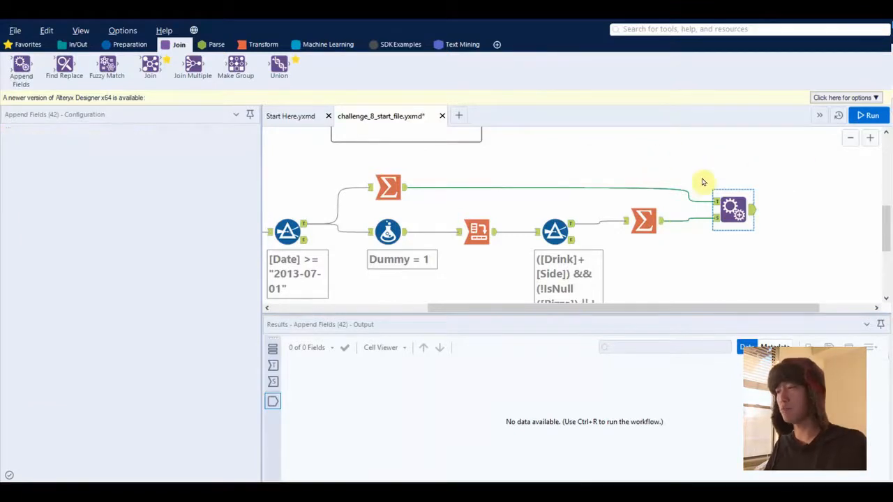
click(734, 209)
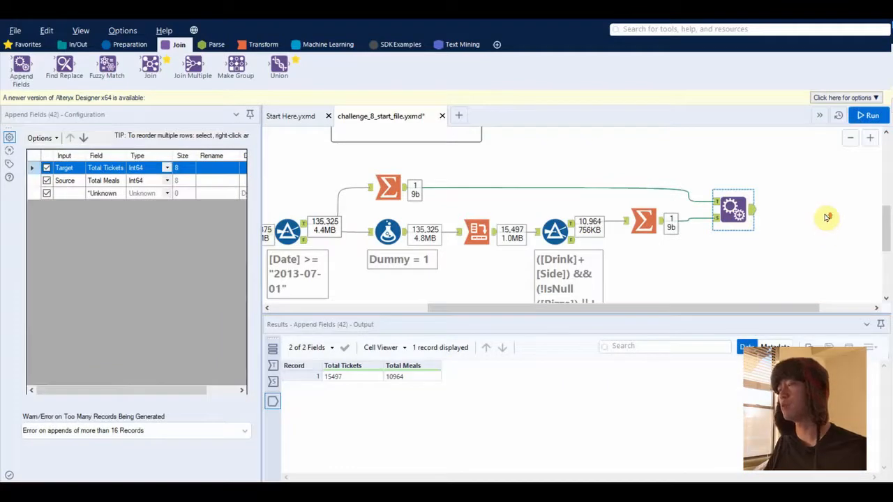
Step: Add a Formula tool after Append Fields and create a new output column named %
scroll(825, 220, down, 3)
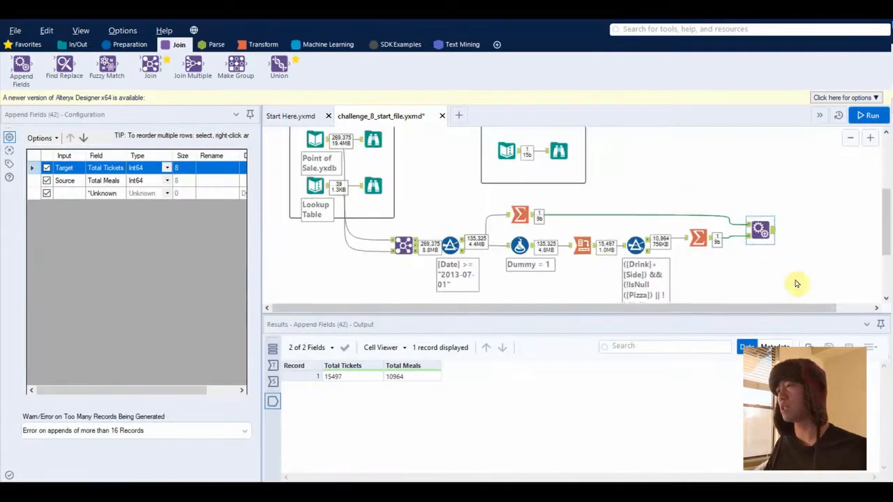
drag(786, 307, 825, 309)
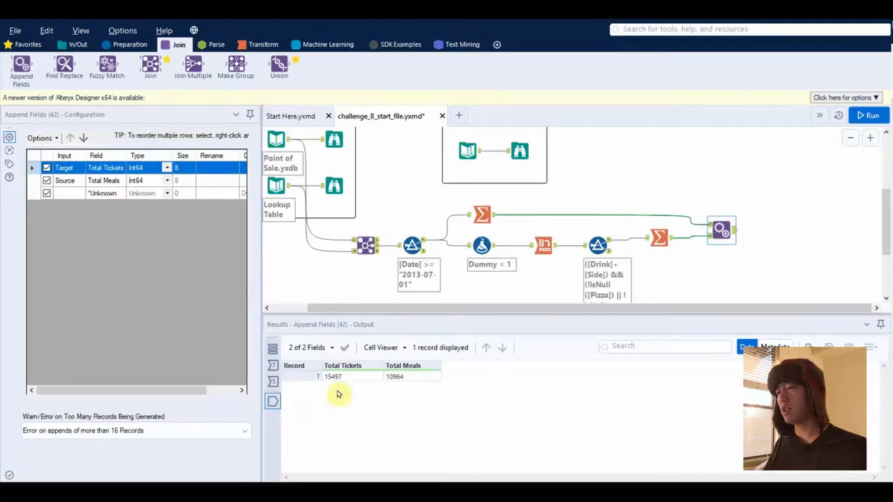
click(128, 44)
drag(149, 64, 782, 230)
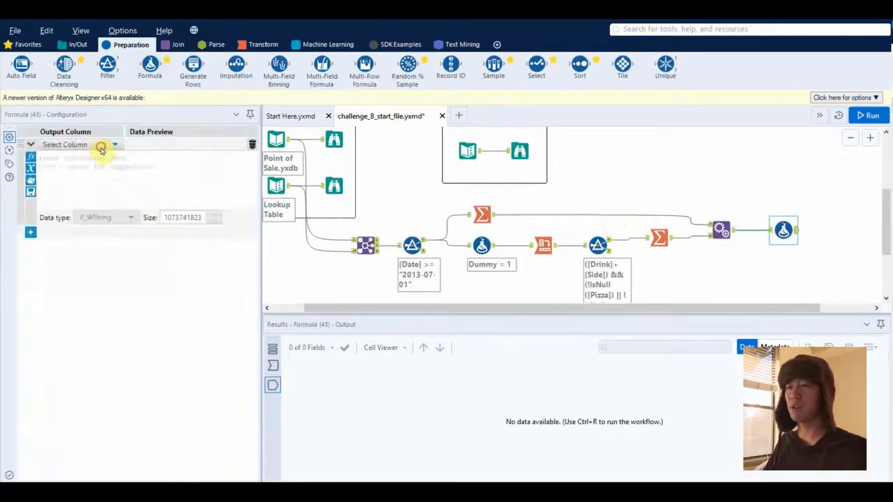
click(100, 145)
click(101, 152)
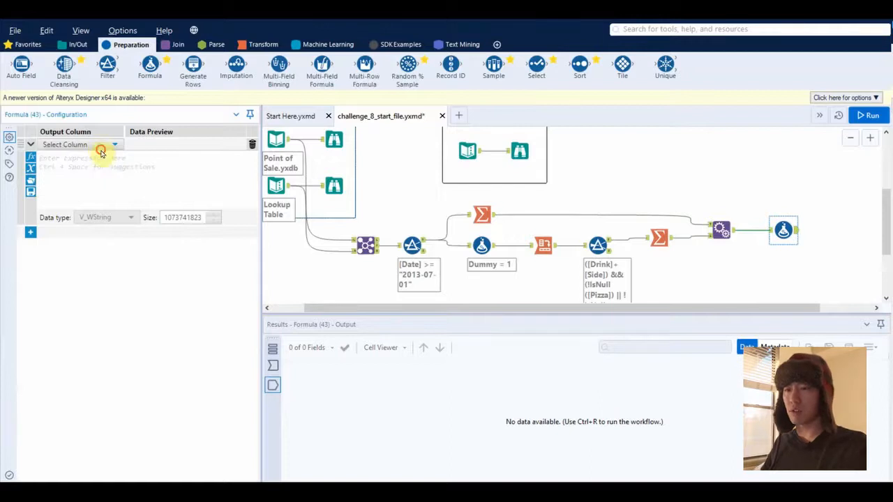
click(94, 148)
click(79, 152)
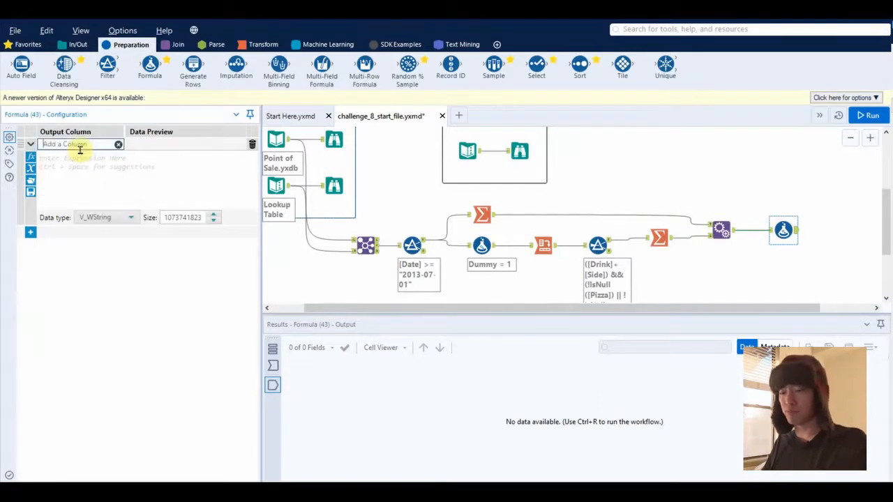
text(%)
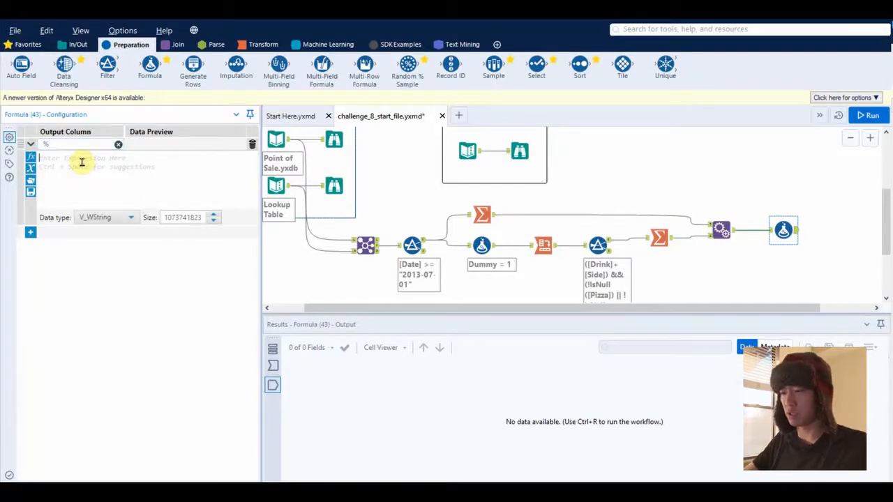
text(me)
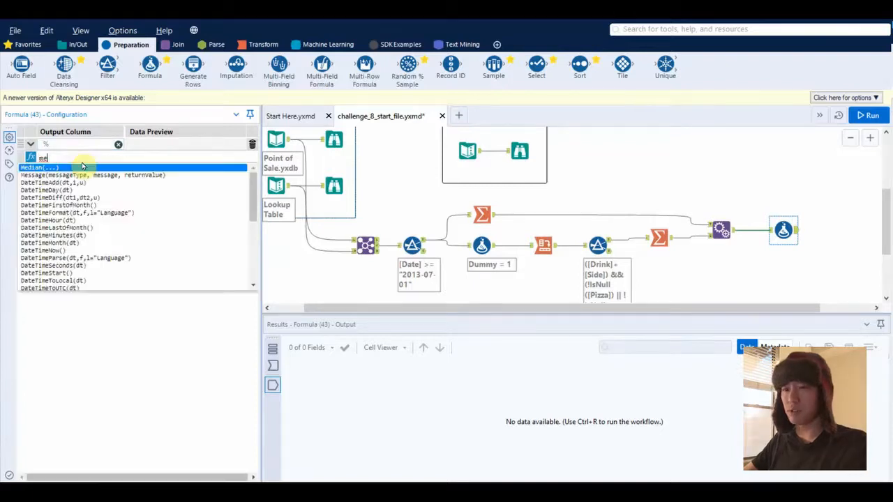
key(Down)
key(Down)
key(Return)
key(ctrl+a)
Step: Set the % column's expression to [Total Meals]/[Total Tickets]
text(t)
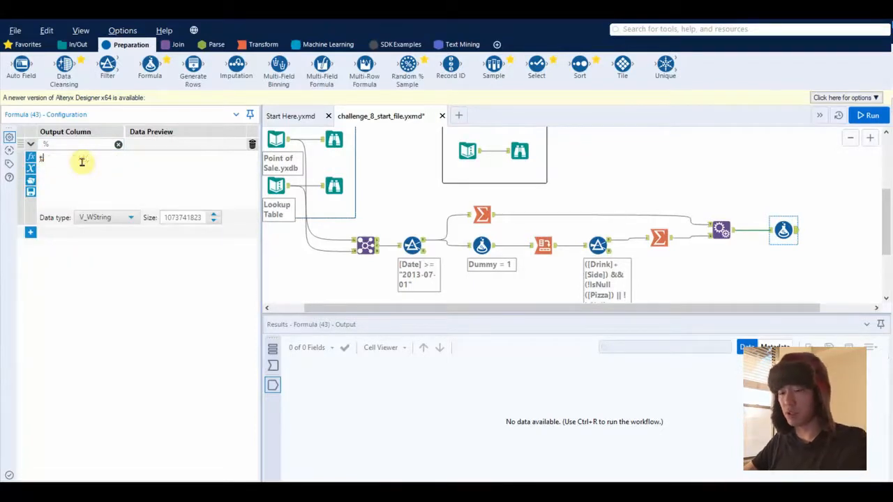
text(otal)
key(Return)
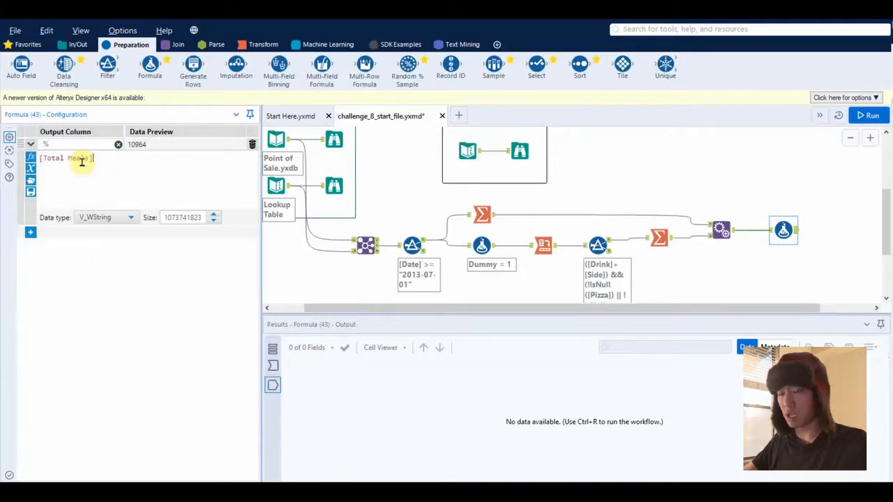
text(/tot)
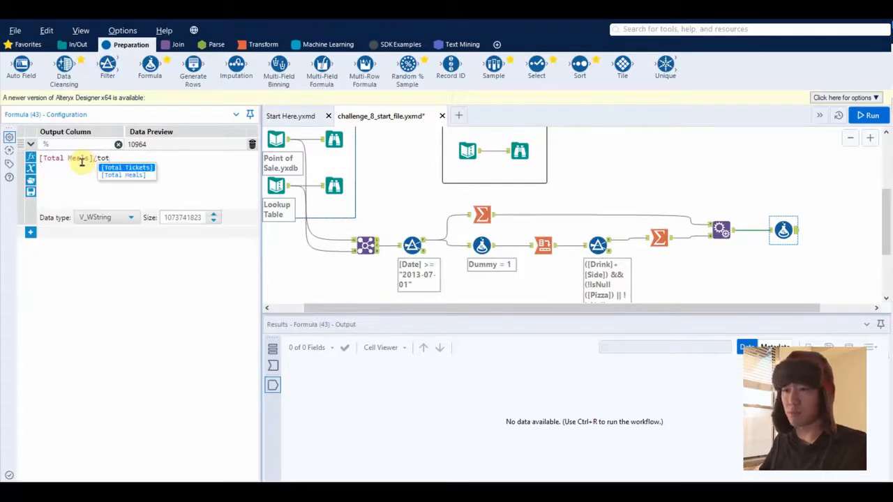
key(Return)
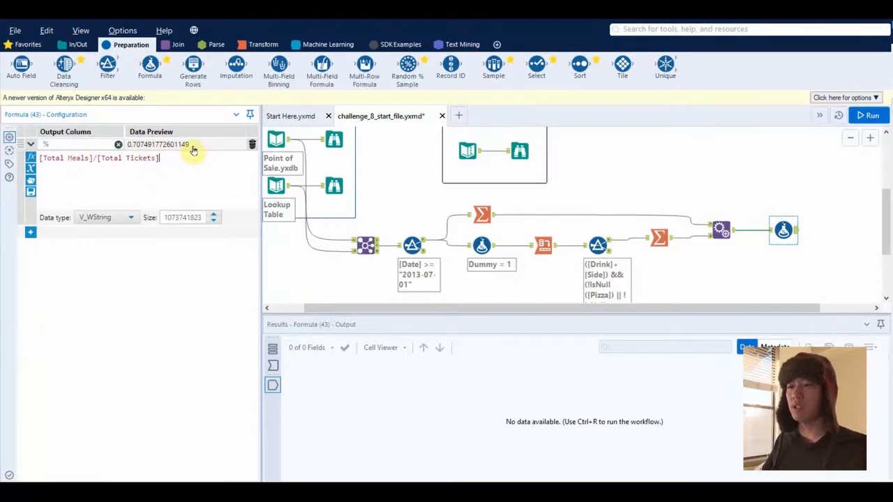
Step: Multiply the % column's expression by 100 and set its data type to FixedDecimal with a scale of 1
text(*100)
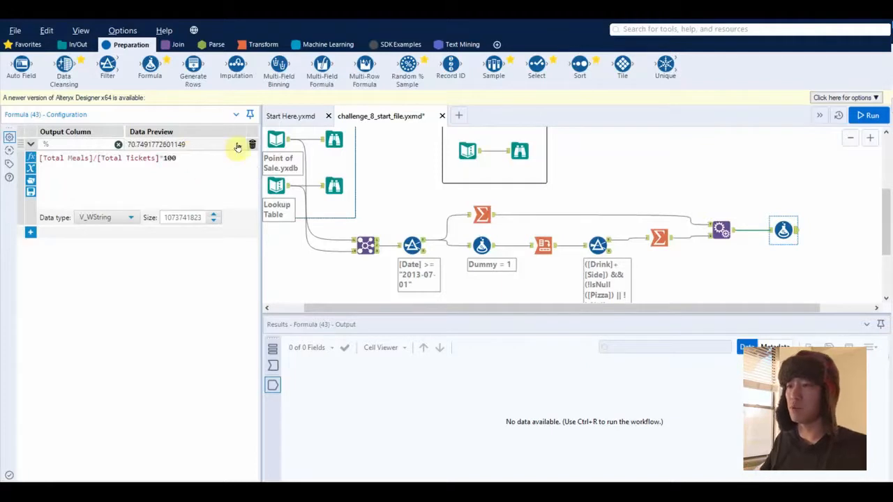
click(165, 169)
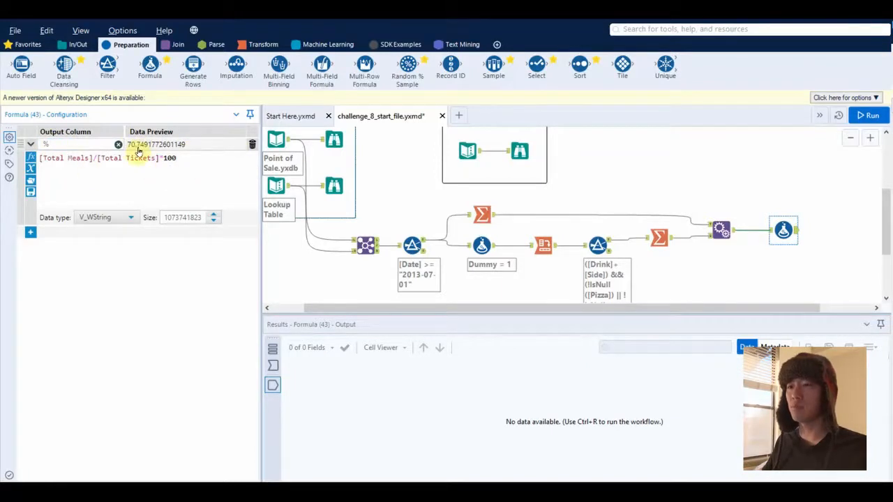
click(130, 217)
click(112, 316)
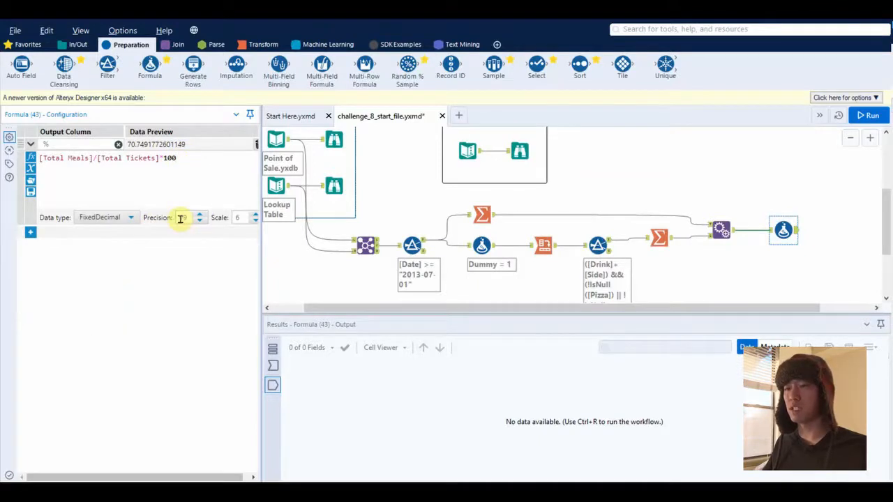
click(234, 217)
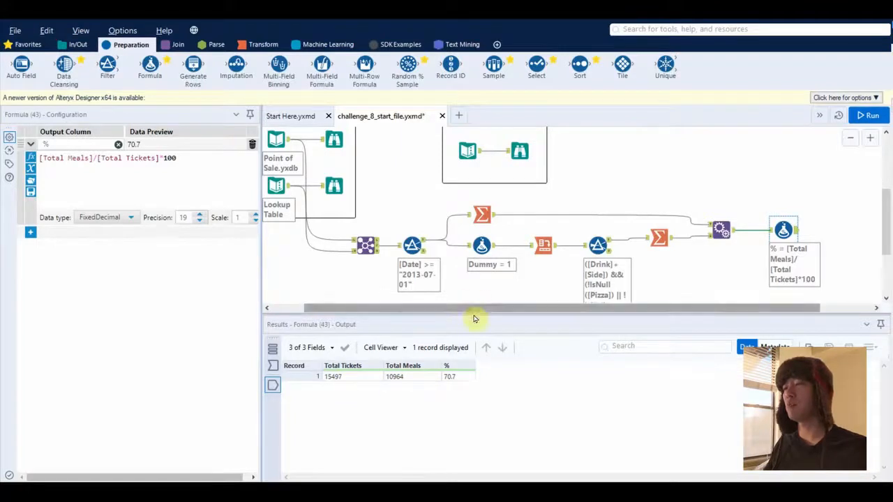
Step: Compare the expected-answer Text Input's values with the output of the final Formula tool
drag(473, 313, 482, 370)
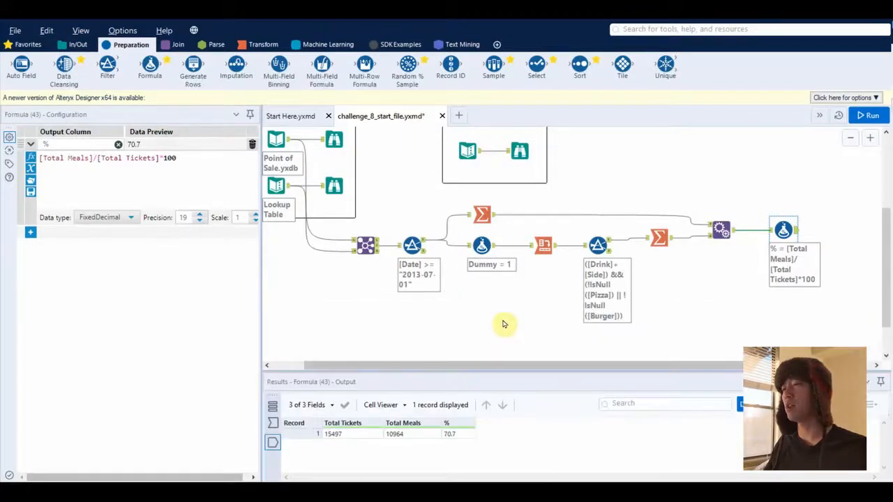
click(468, 158)
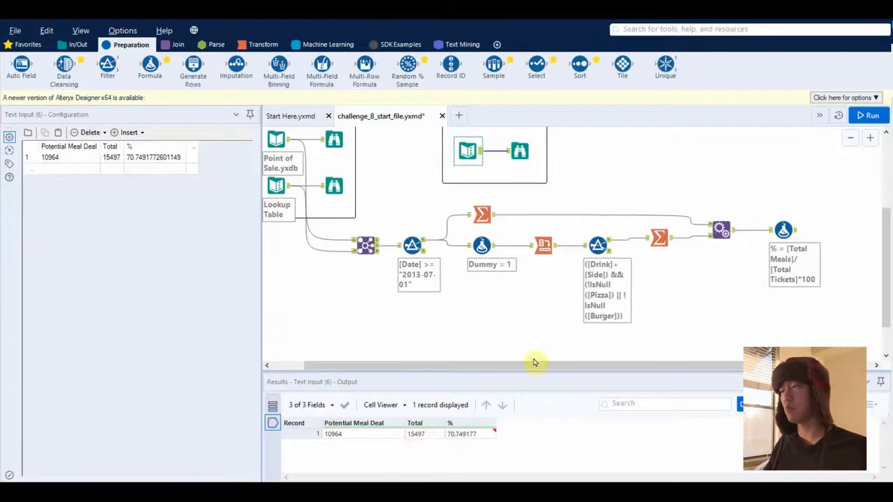
click(783, 230)
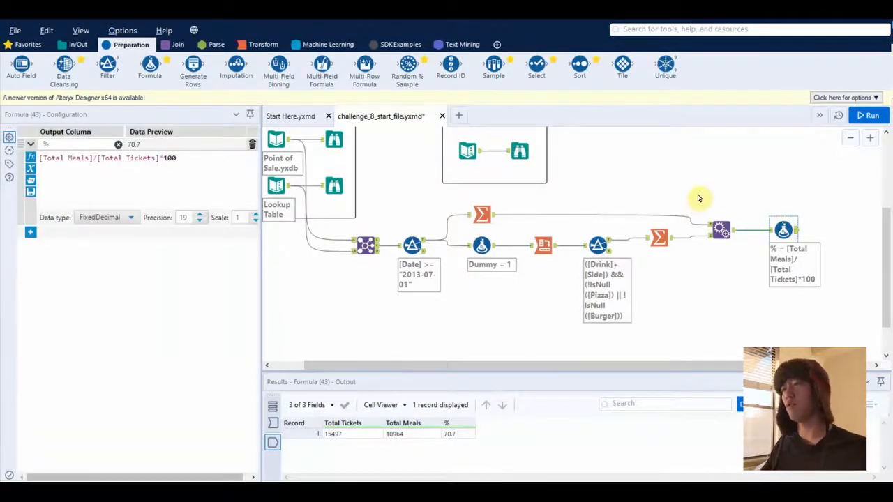